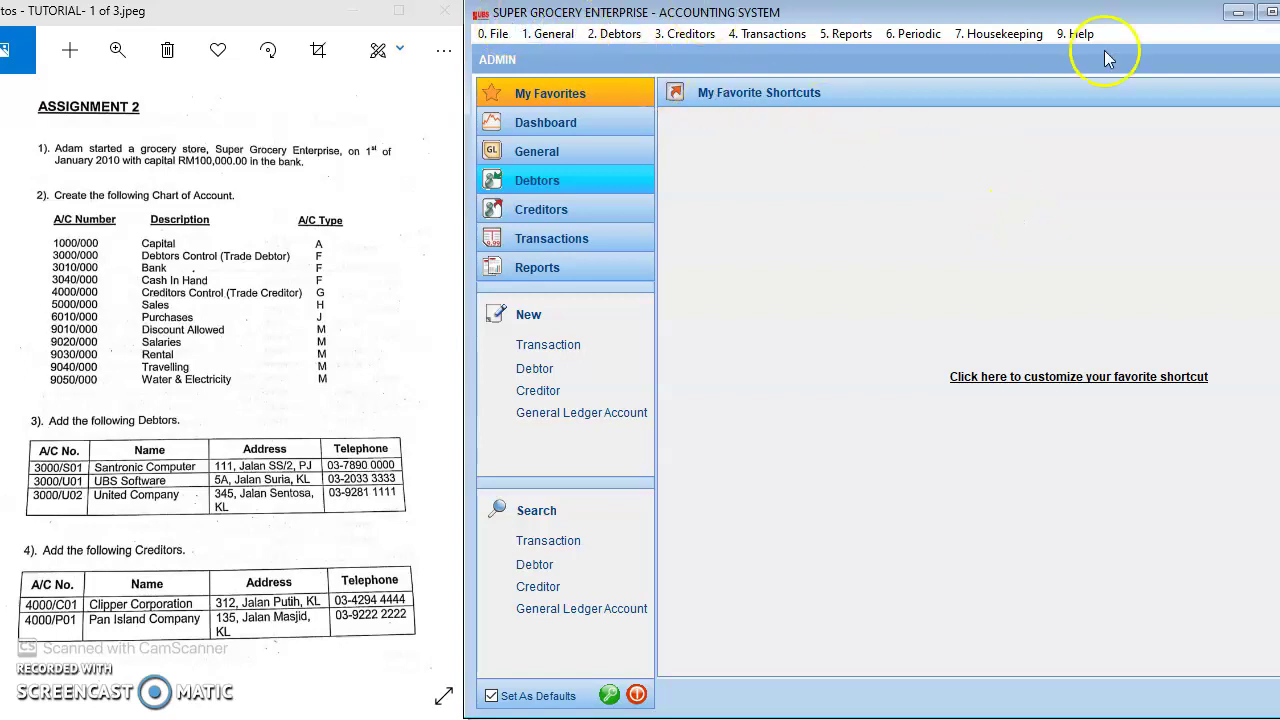
Review the company profile, account groups and accounting year in General Setup, and close it
{"action": "left_click", "coordinate": [1000, 36]}
{"action": "mouse_move", "coordinate": [993, 55]}
{"action": "left_click", "coordinate": [857, 54]}
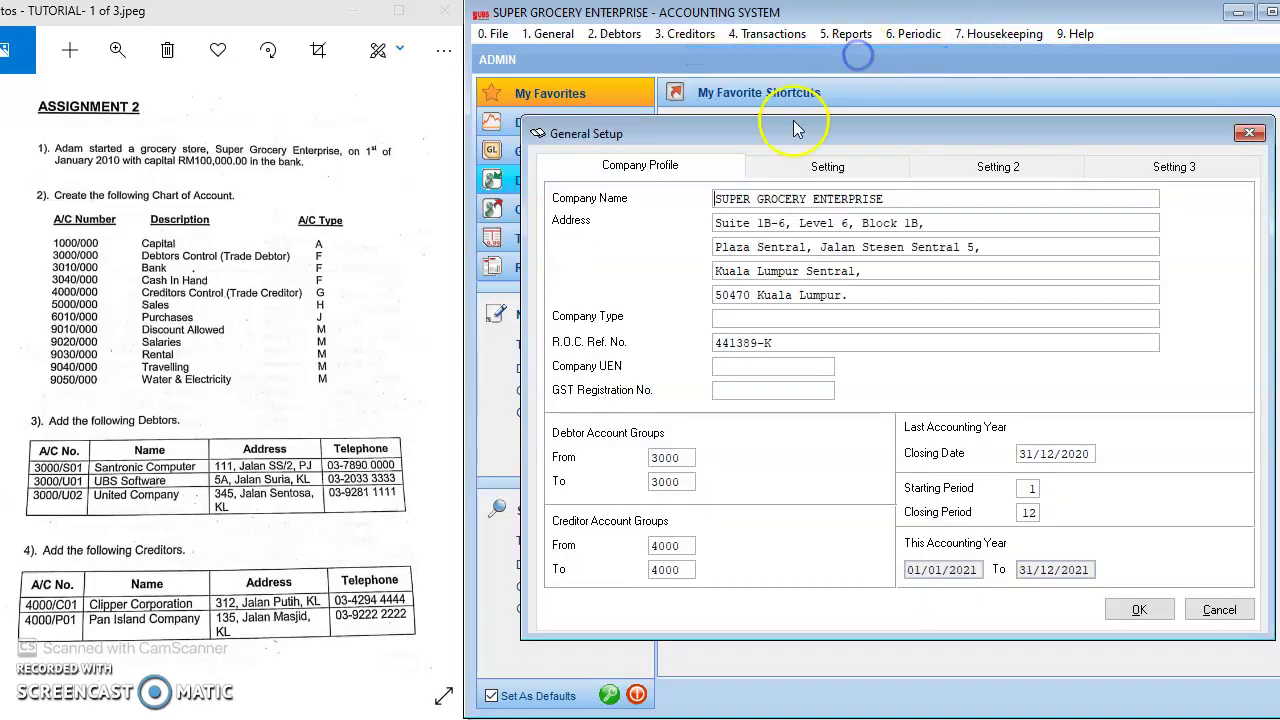
{"action": "left_click", "coordinate": [1248, 134]}
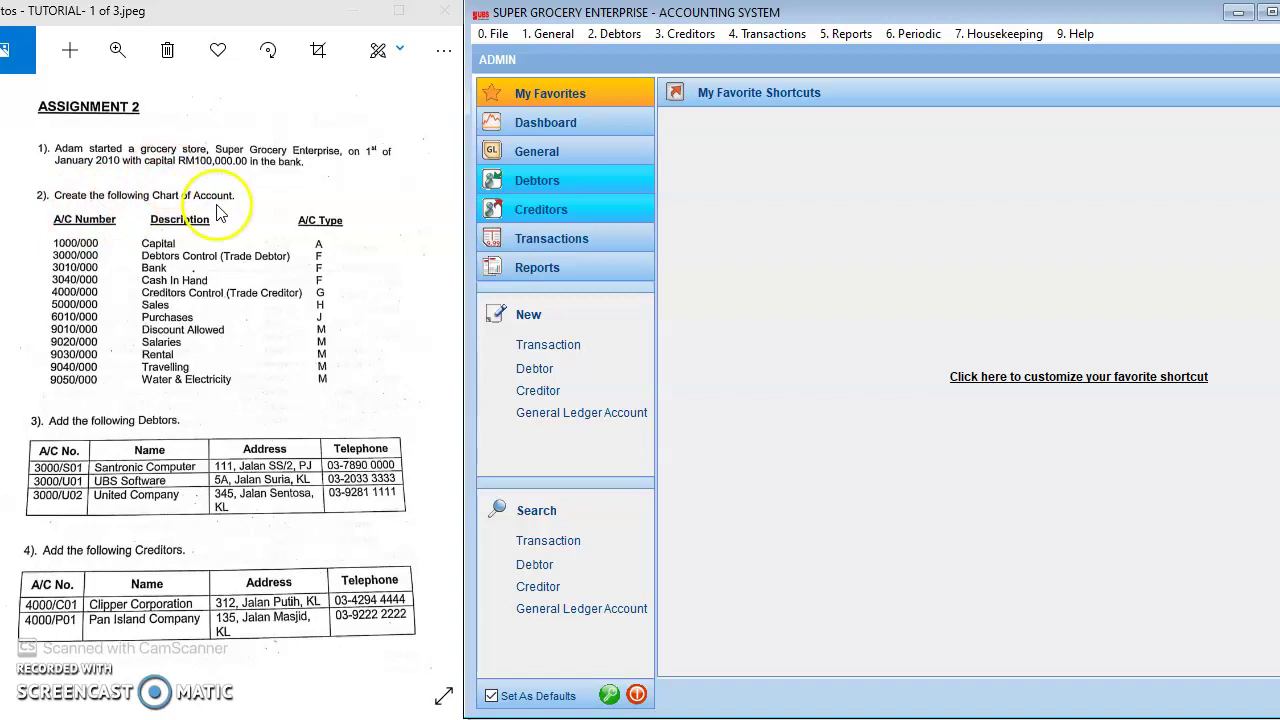
View General Ledger A/C Maintenance, where chart of account entries are kept, and close it
{"action": "left_click", "coordinate": [545, 34]}
{"action": "left_click", "coordinate": [540, 56]}
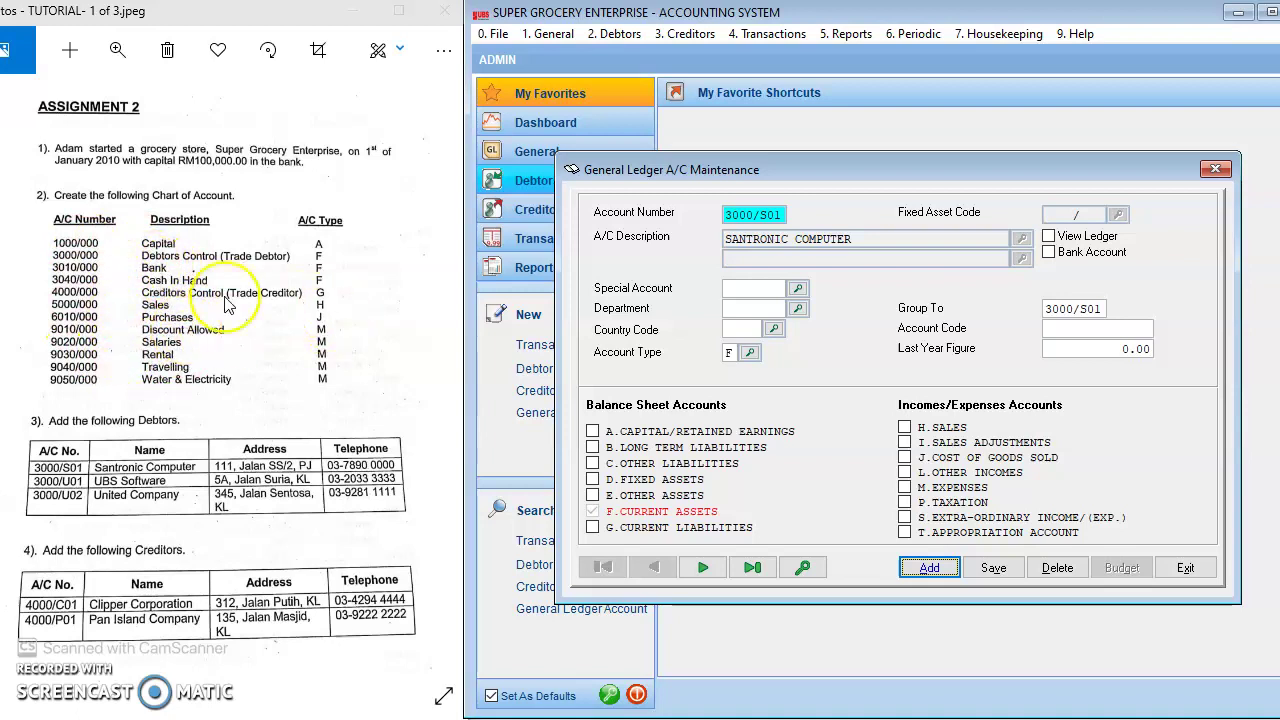
{"action": "left_click", "coordinate": [1216, 170]}
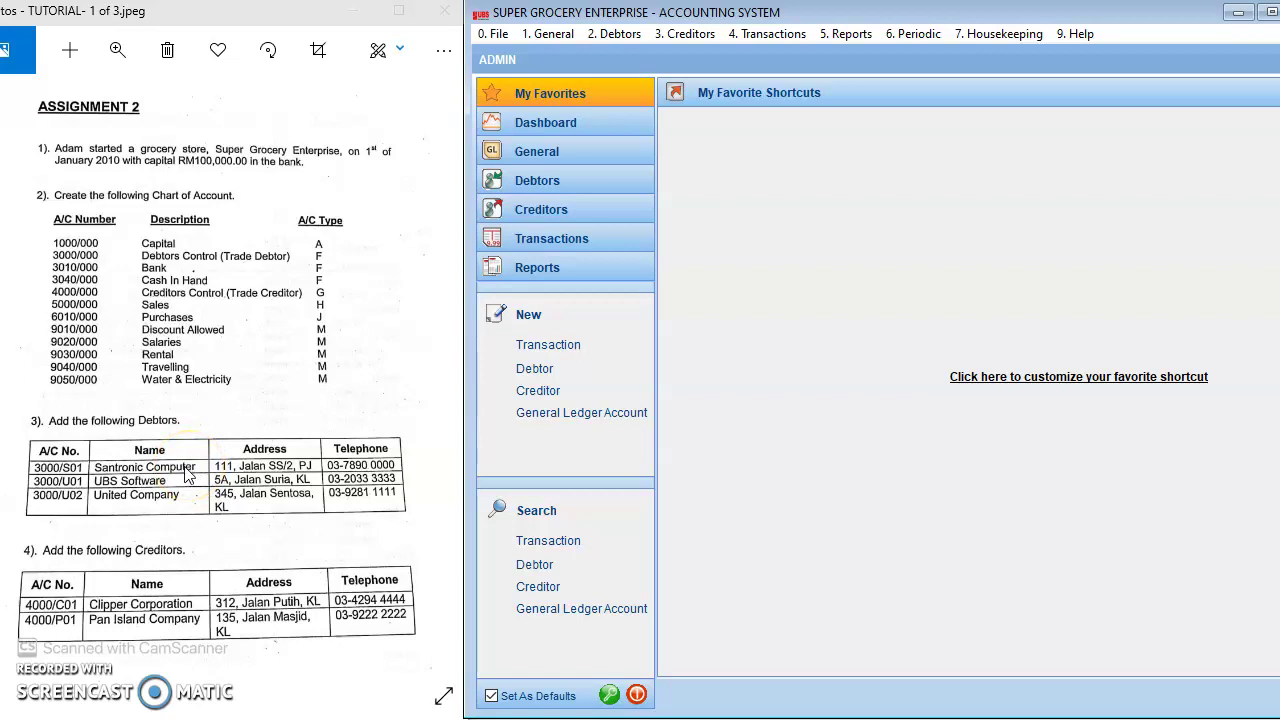
Review the number, name, address and phone fields of the Santronic Computer record in Debtors File Maintenance, and exit
{"action": "left_click", "coordinate": [616, 35]}
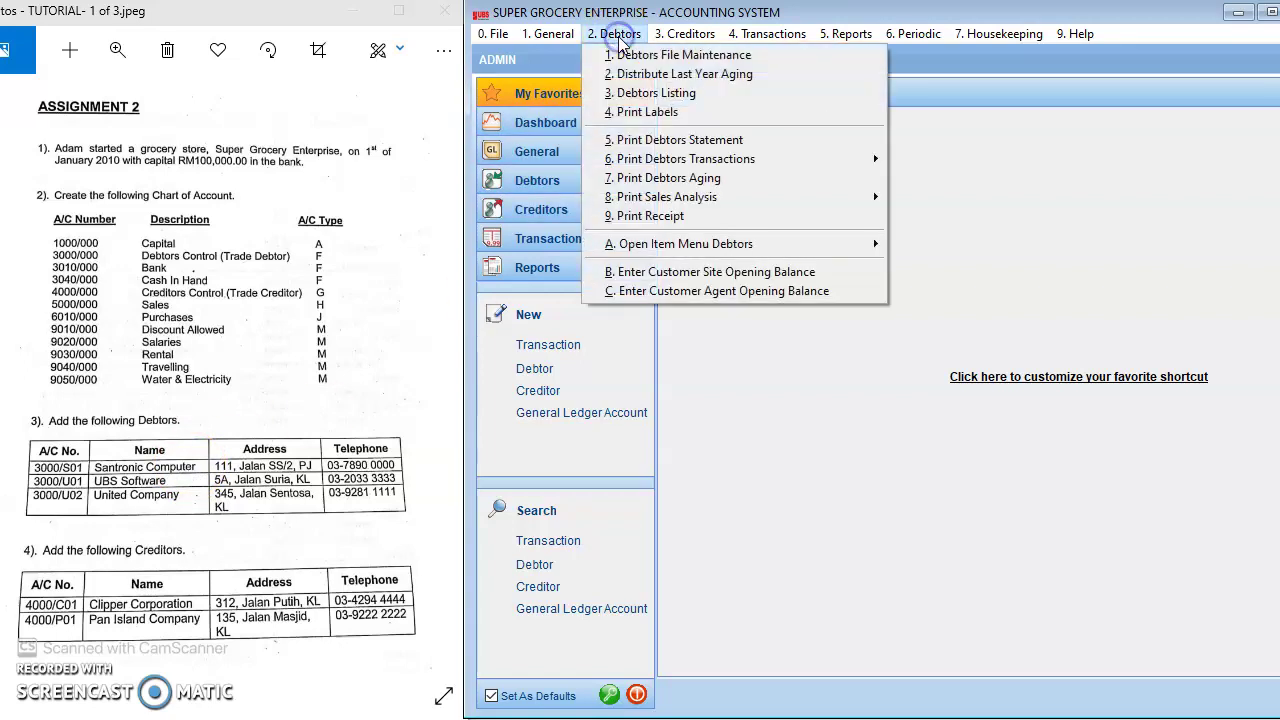
{"action": "left_click", "coordinate": [616, 56]}
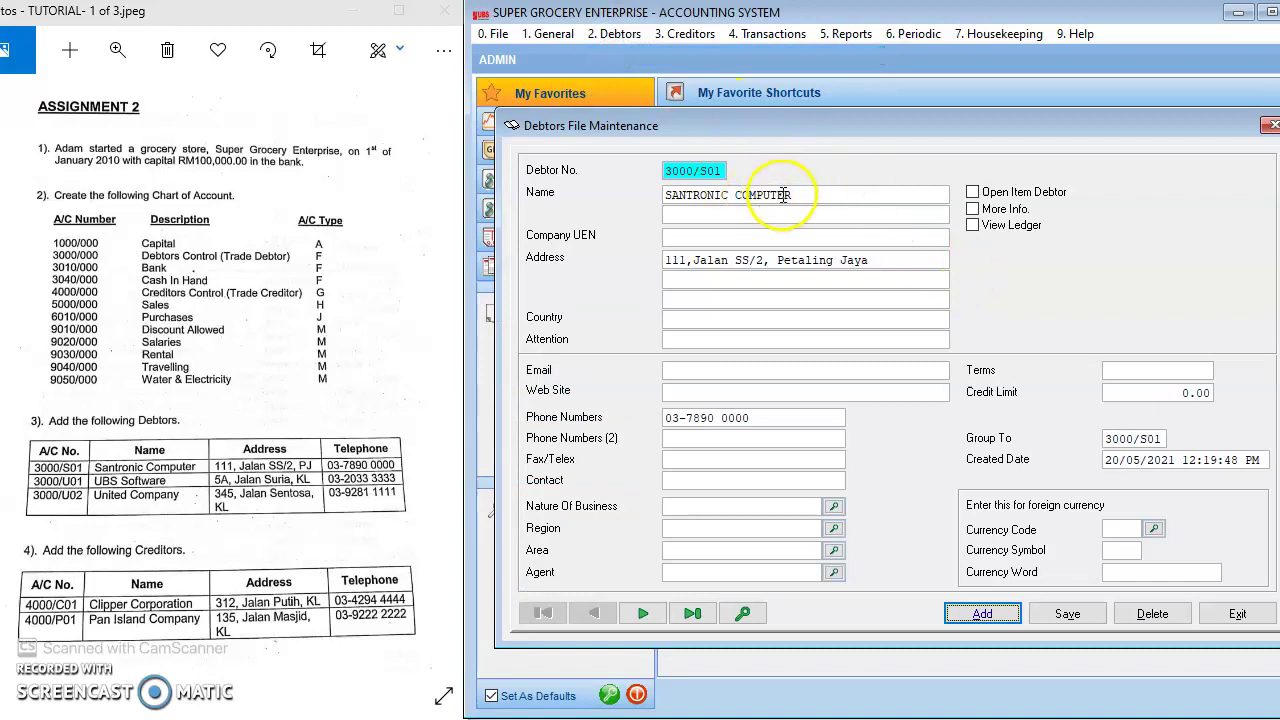
{"action": "left_click", "coordinate": [980, 616]}
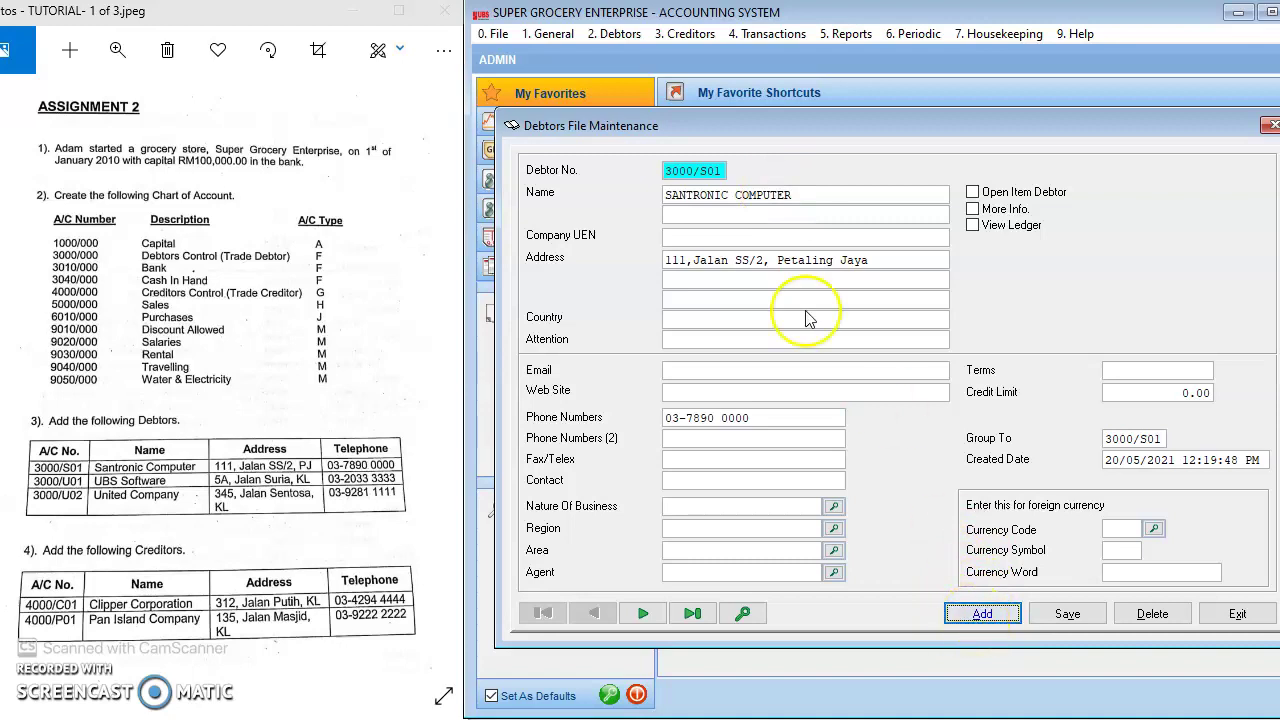
{"action": "left_click", "coordinate": [674, 181]}
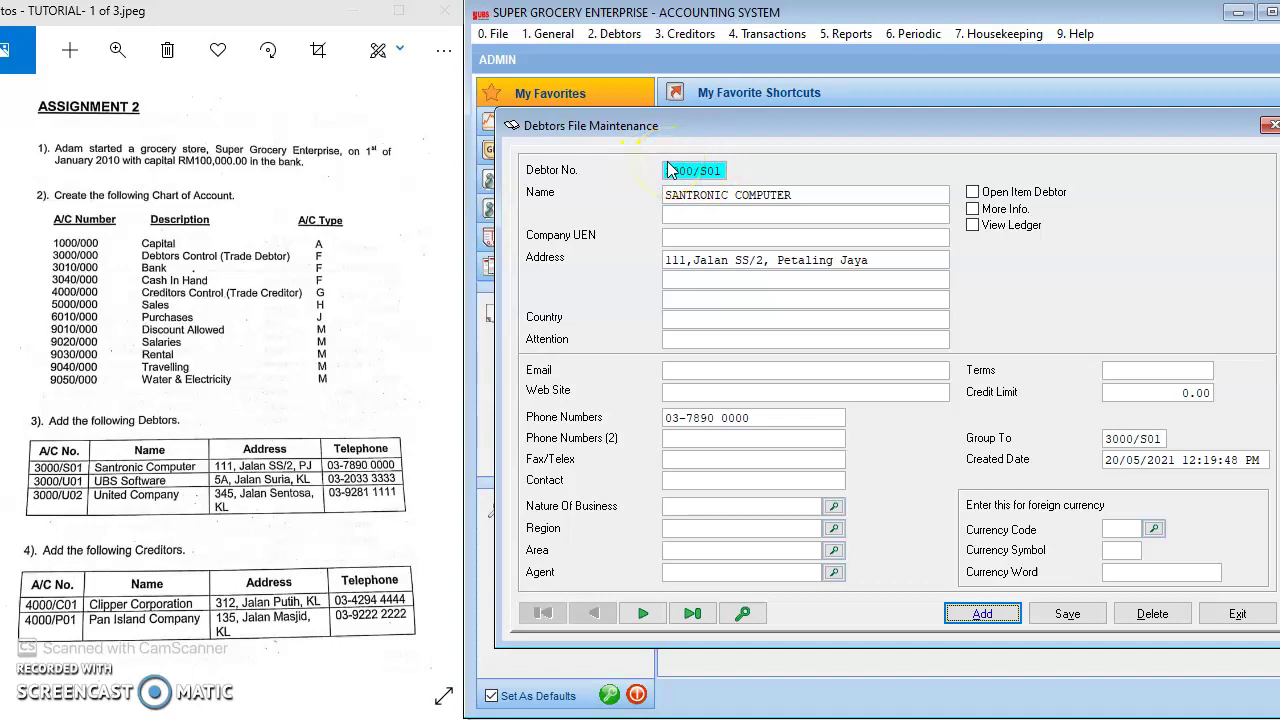
{"action": "left_click", "coordinate": [669, 165]}
{"action": "left_click", "coordinate": [688, 173]}
{"action": "left_click", "coordinate": [696, 175]}
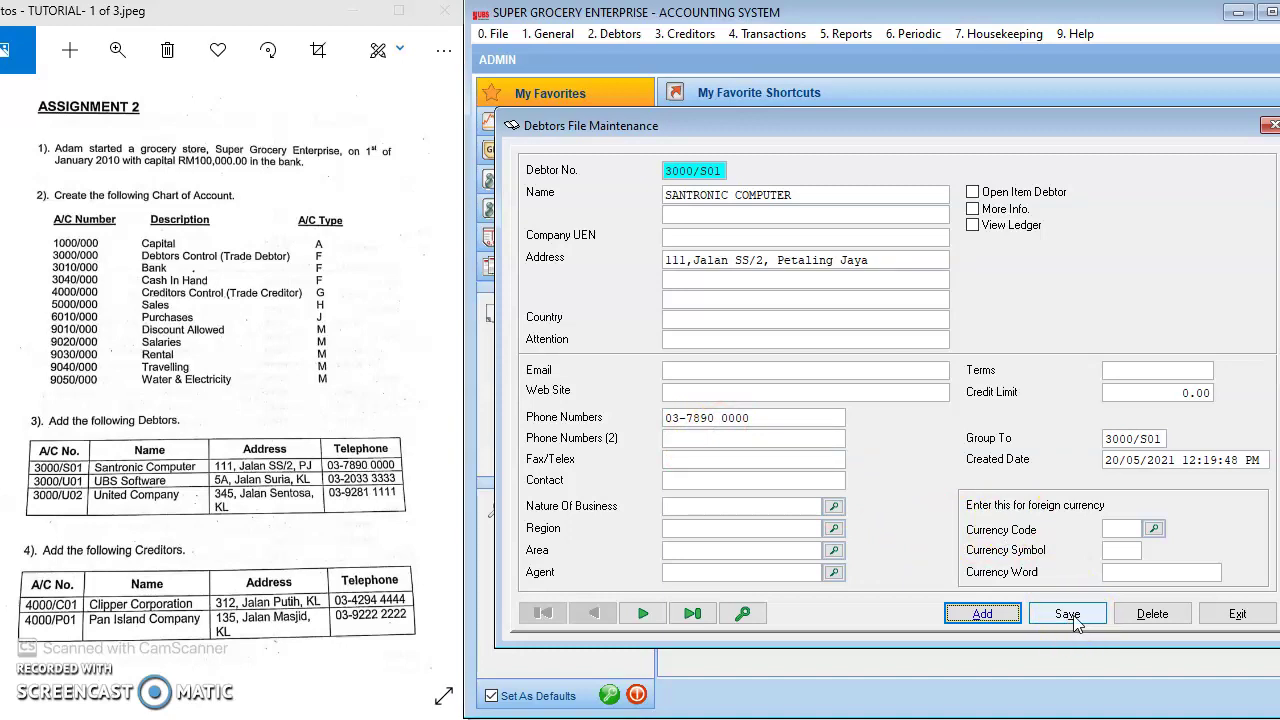
{"action": "left_click", "coordinate": [1237, 614]}
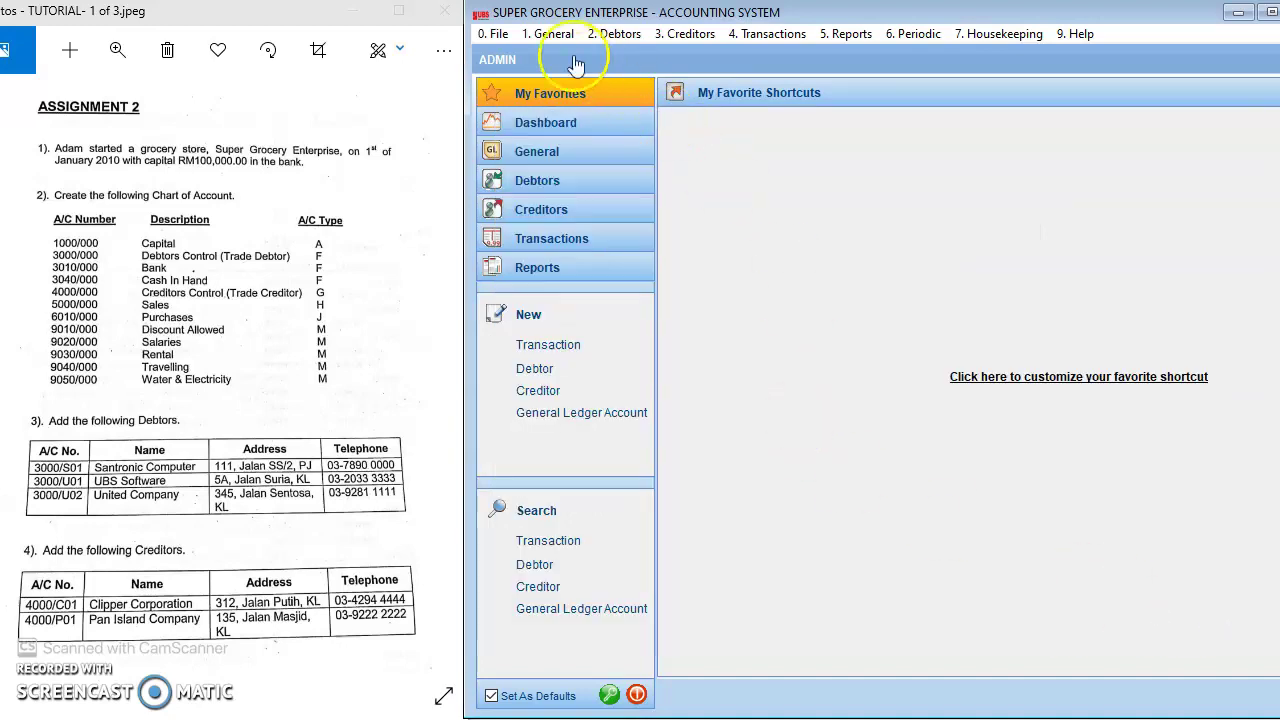
Look up the list of all existing debtors from Debtors File Maintenance, and close the form
{"action": "left_click", "coordinate": [612, 34]}
{"action": "left_click", "coordinate": [620, 56]}
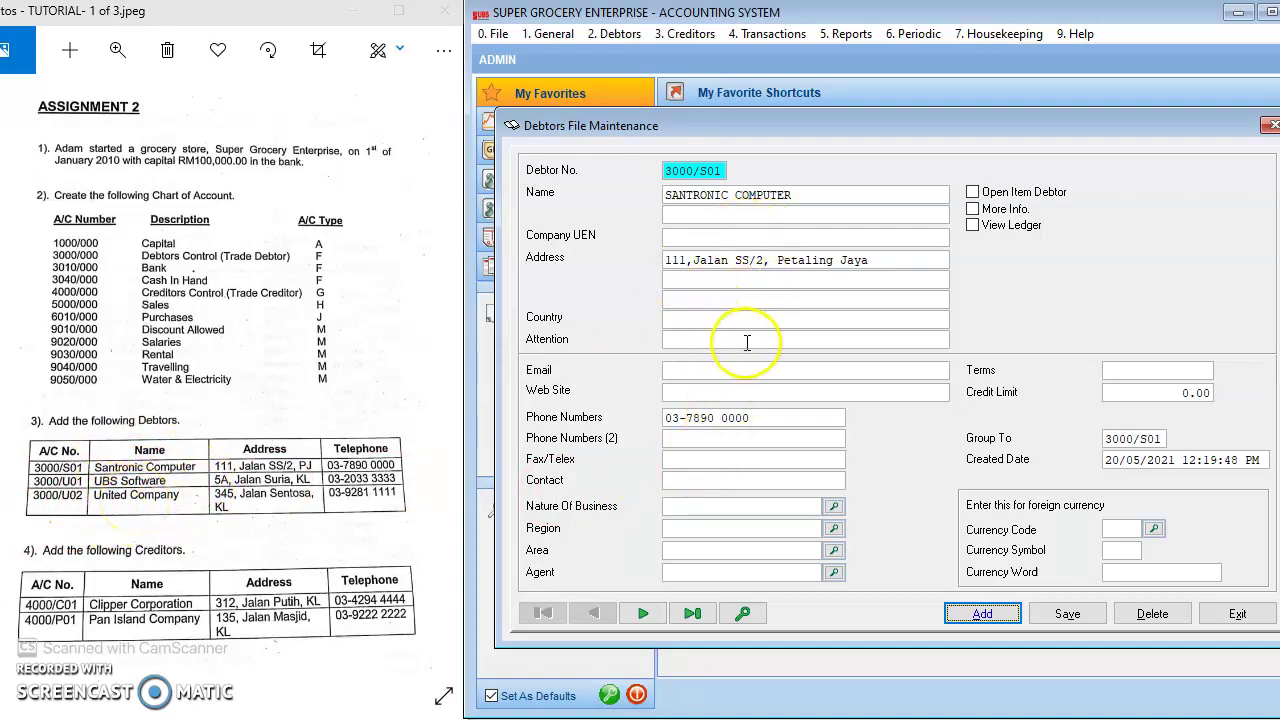
{"action": "left_click", "coordinate": [743, 613]}
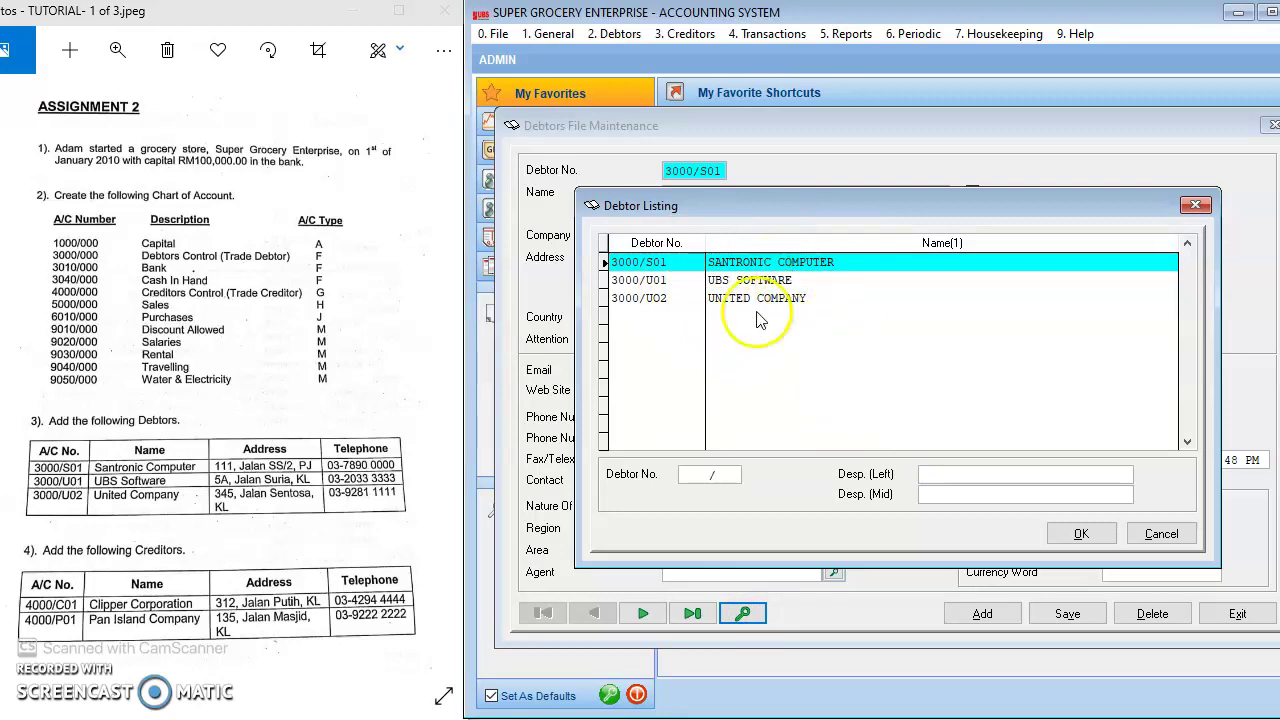
{"action": "left_click", "coordinate": [1082, 537]}
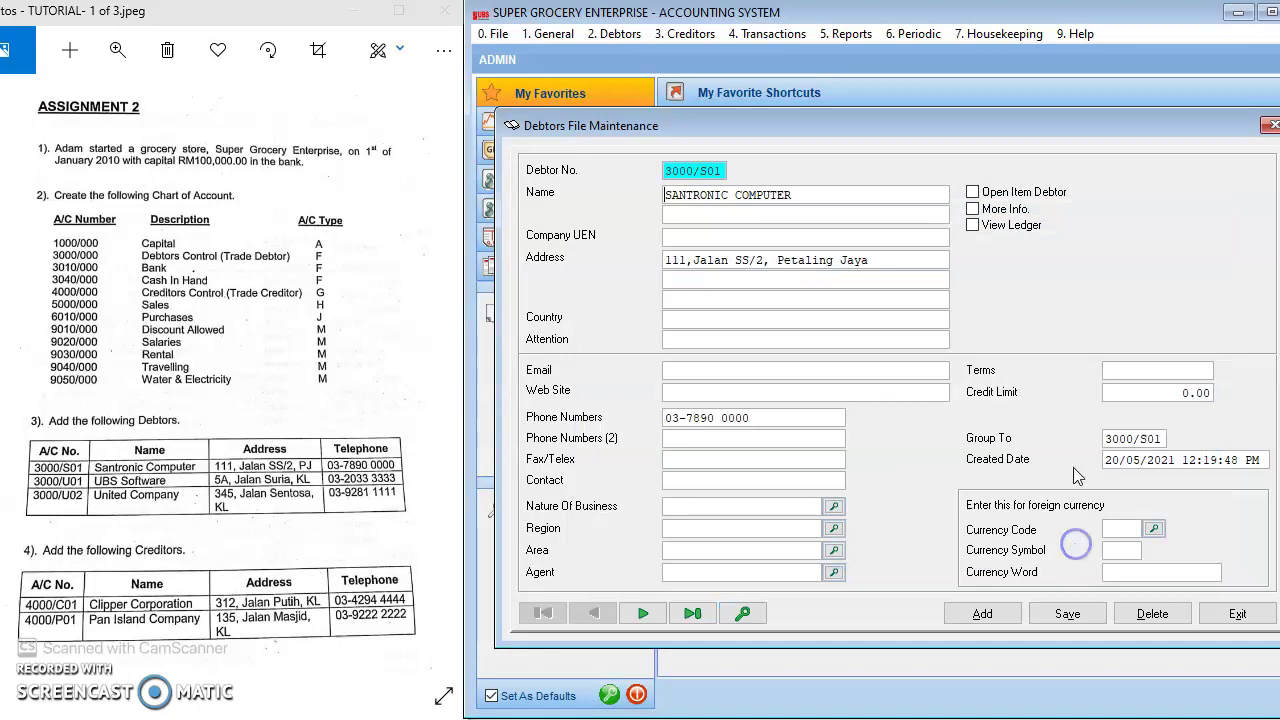
{"action": "left_click", "coordinate": [1269, 125]}
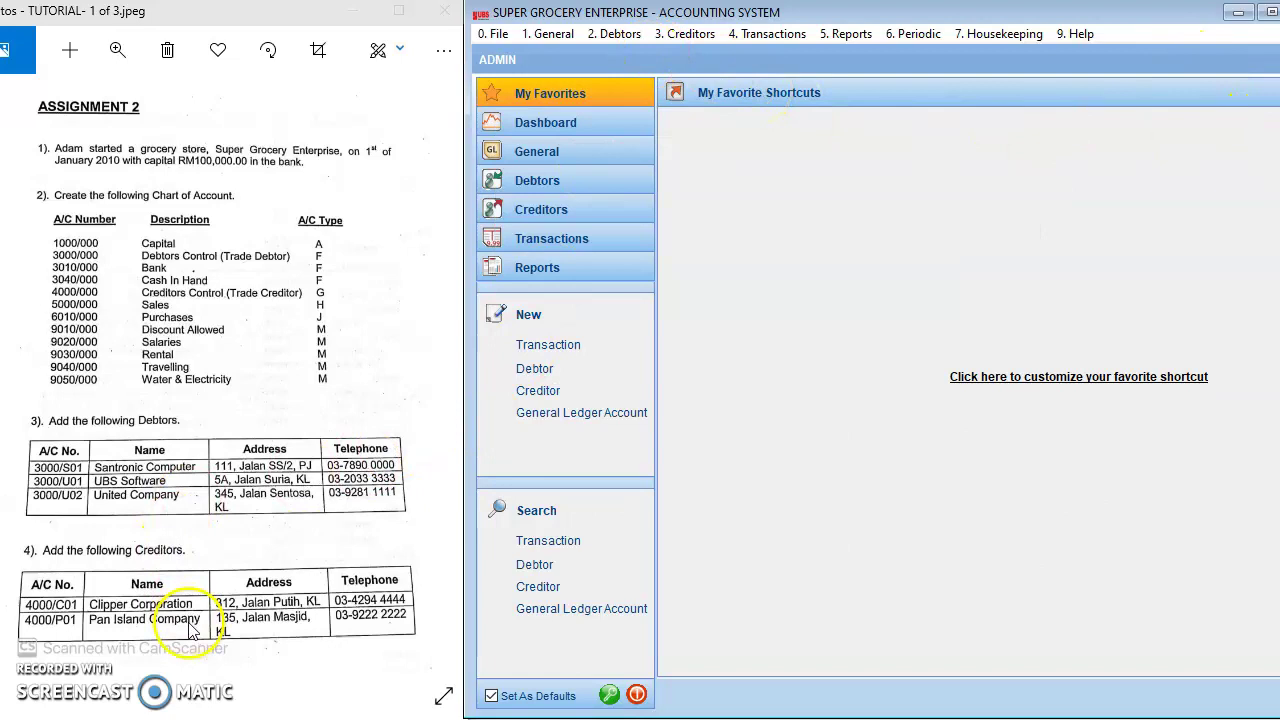
Look up the list of existing creditors from Creditors File Maintenance, and exit the form
{"action": "left_click", "coordinate": [685, 34]}
{"action": "left_click", "coordinate": [688, 49]}
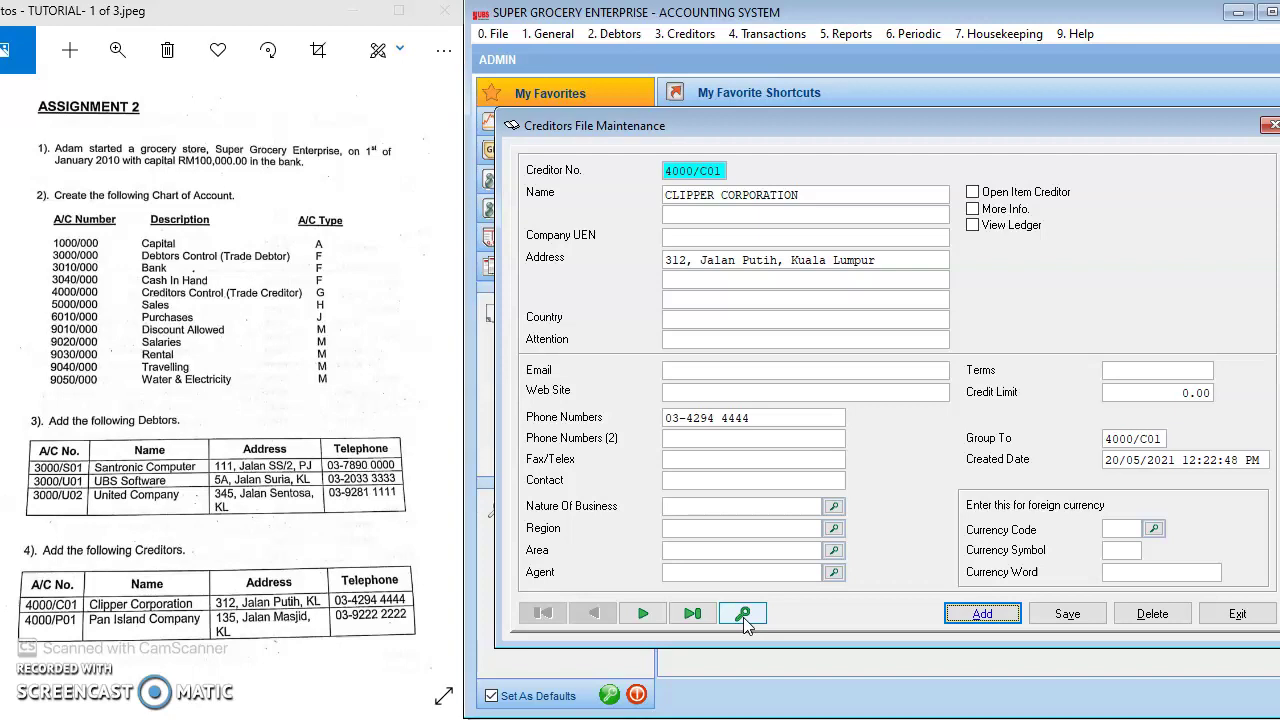
{"action": "left_click", "coordinate": [743, 614]}
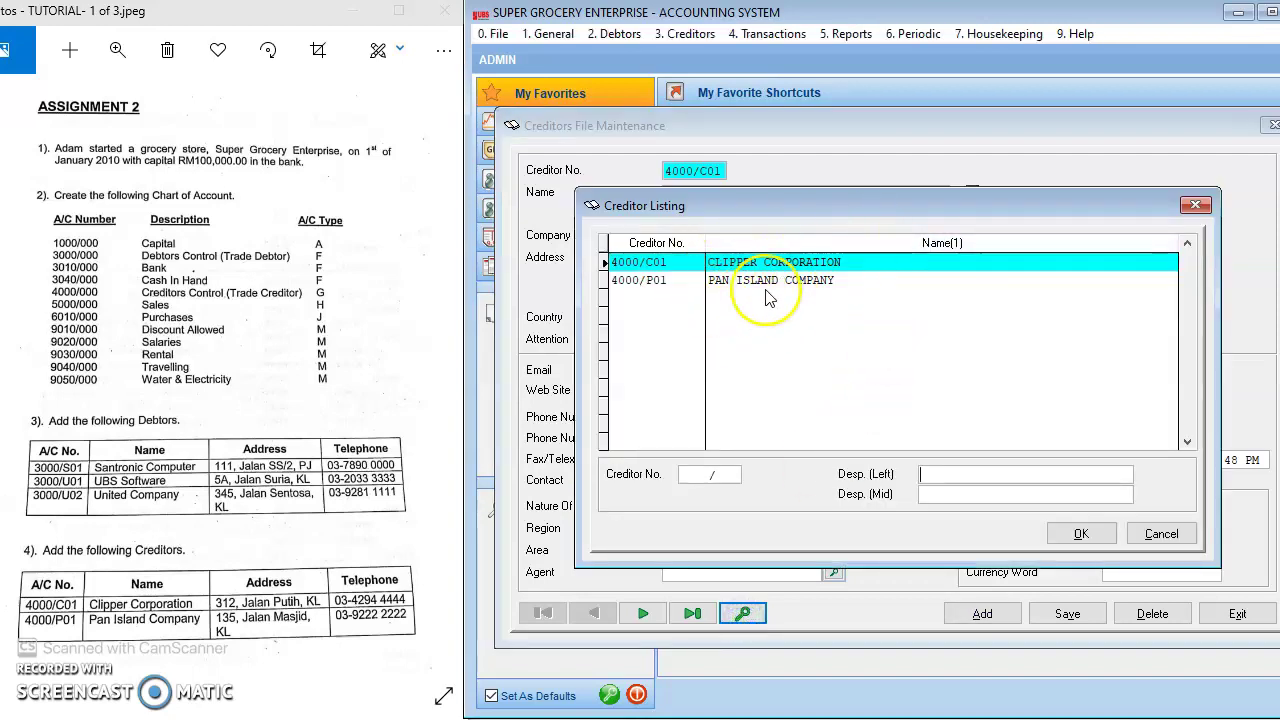
{"action": "left_click", "coordinate": [1081, 533]}
{"action": "left_click", "coordinate": [1237, 614]}
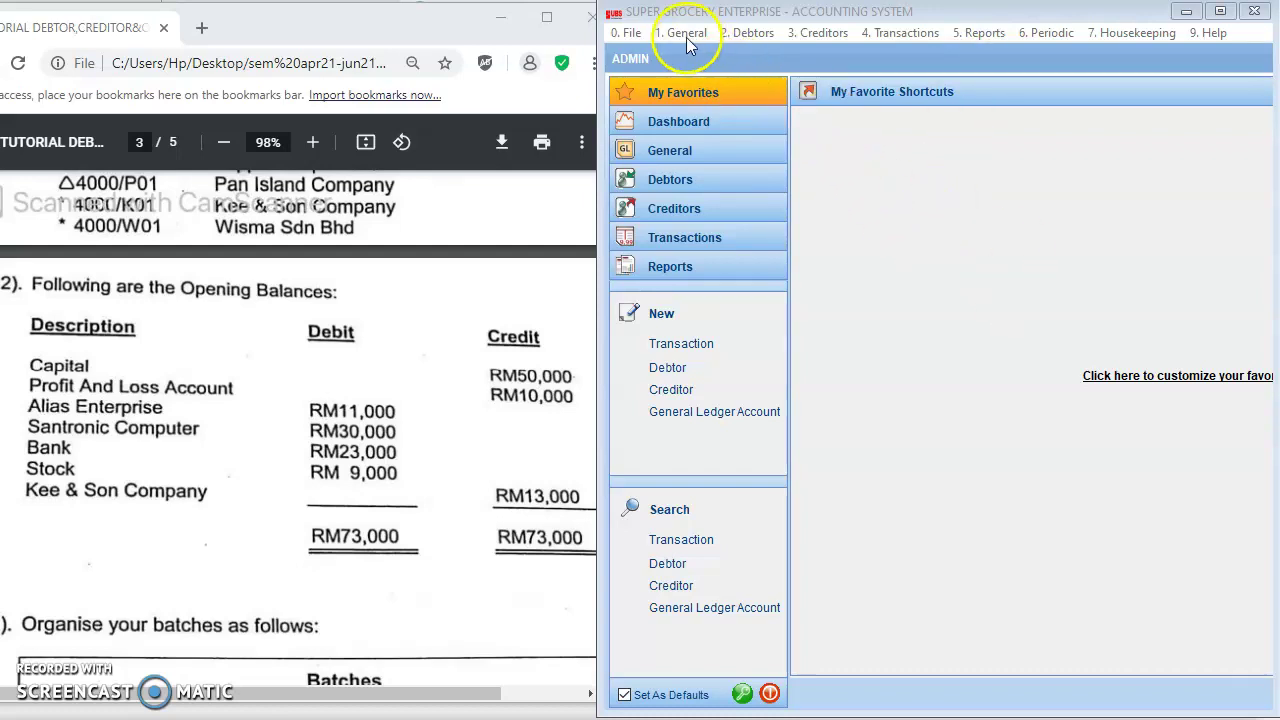
Check which accounts are available for entering opening balances, and close the opening balances window
{"action": "left_click", "coordinate": [888, 127]}
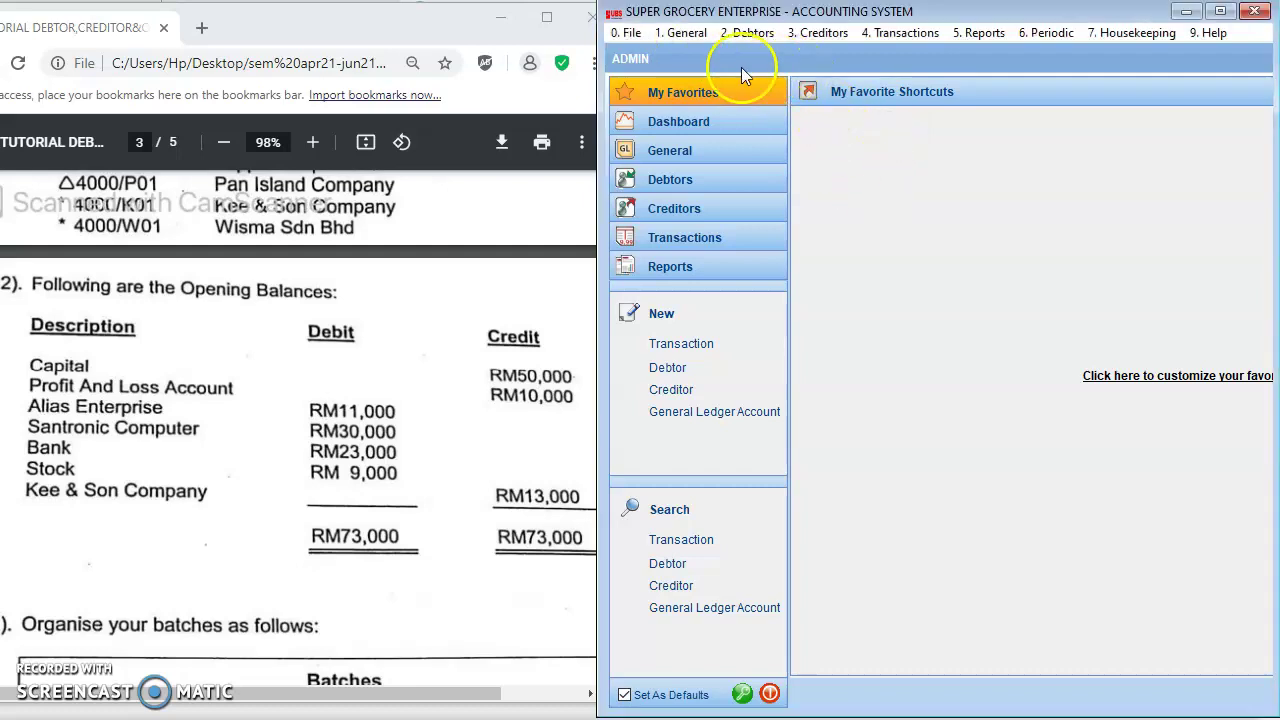
{"action": "left_click", "coordinate": [676, 33]}
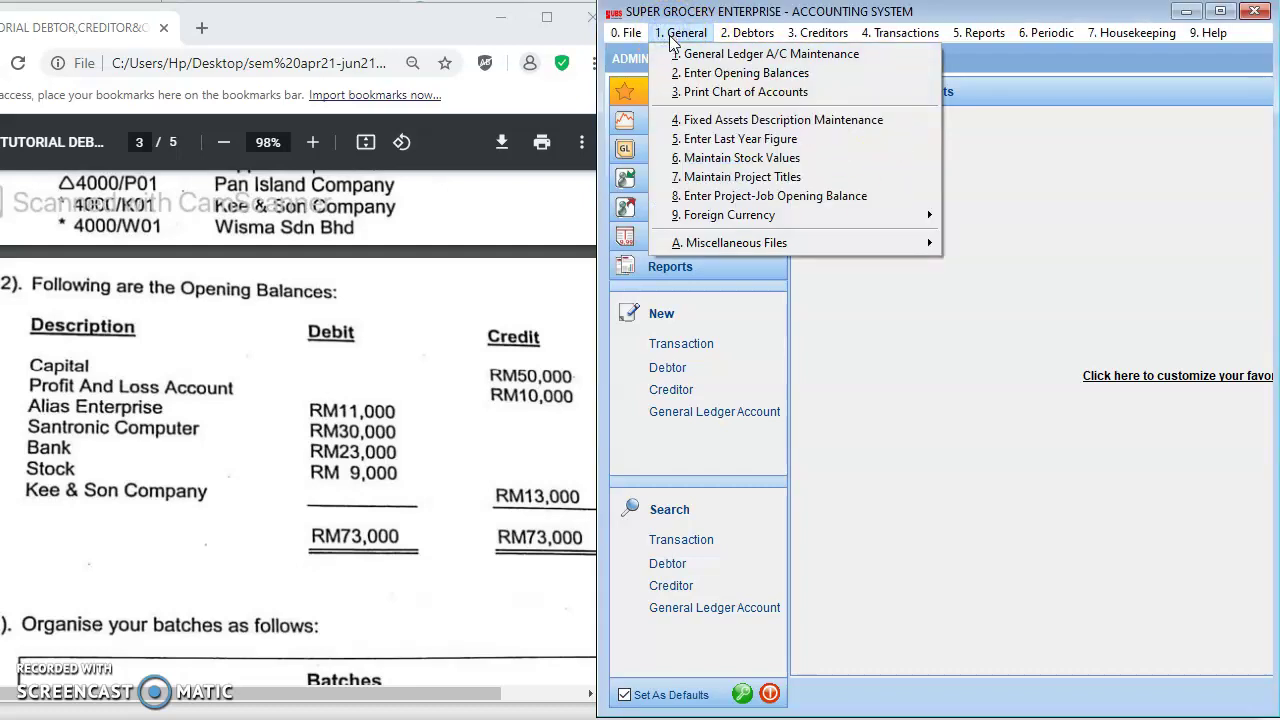
{"action": "left_click", "coordinate": [689, 79]}
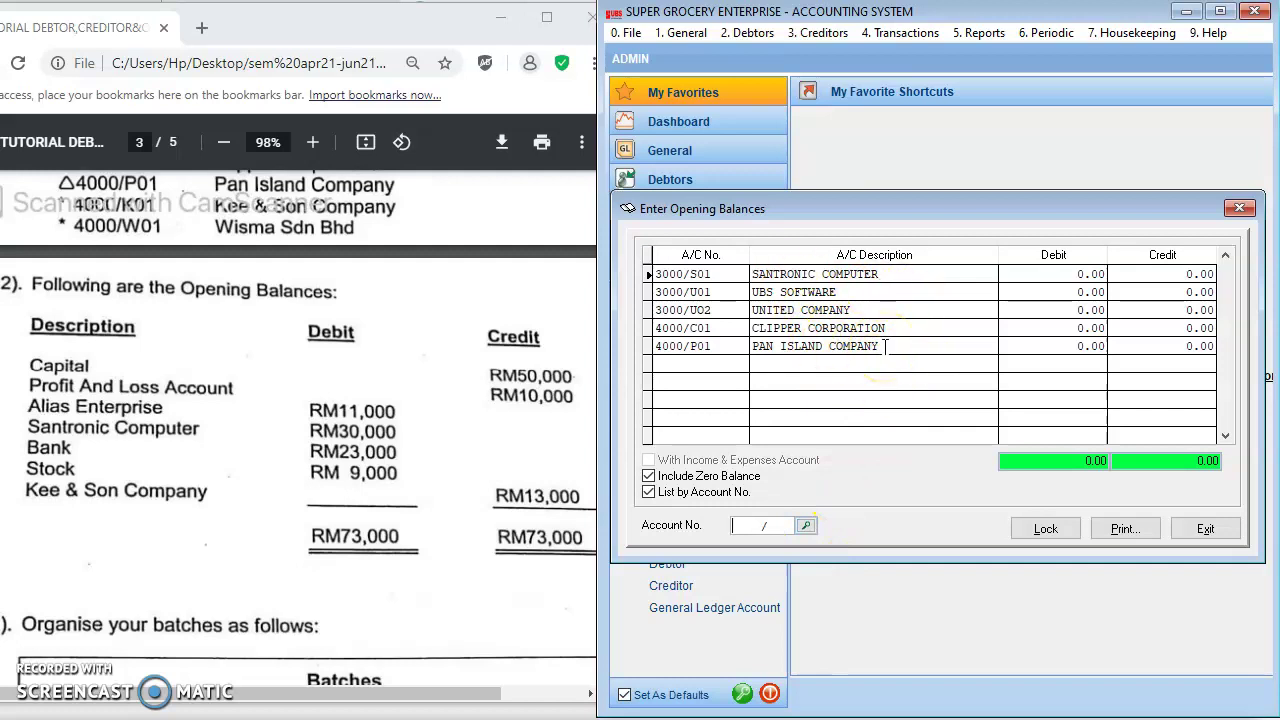
{"action": "left_click", "coordinate": [892, 384]}
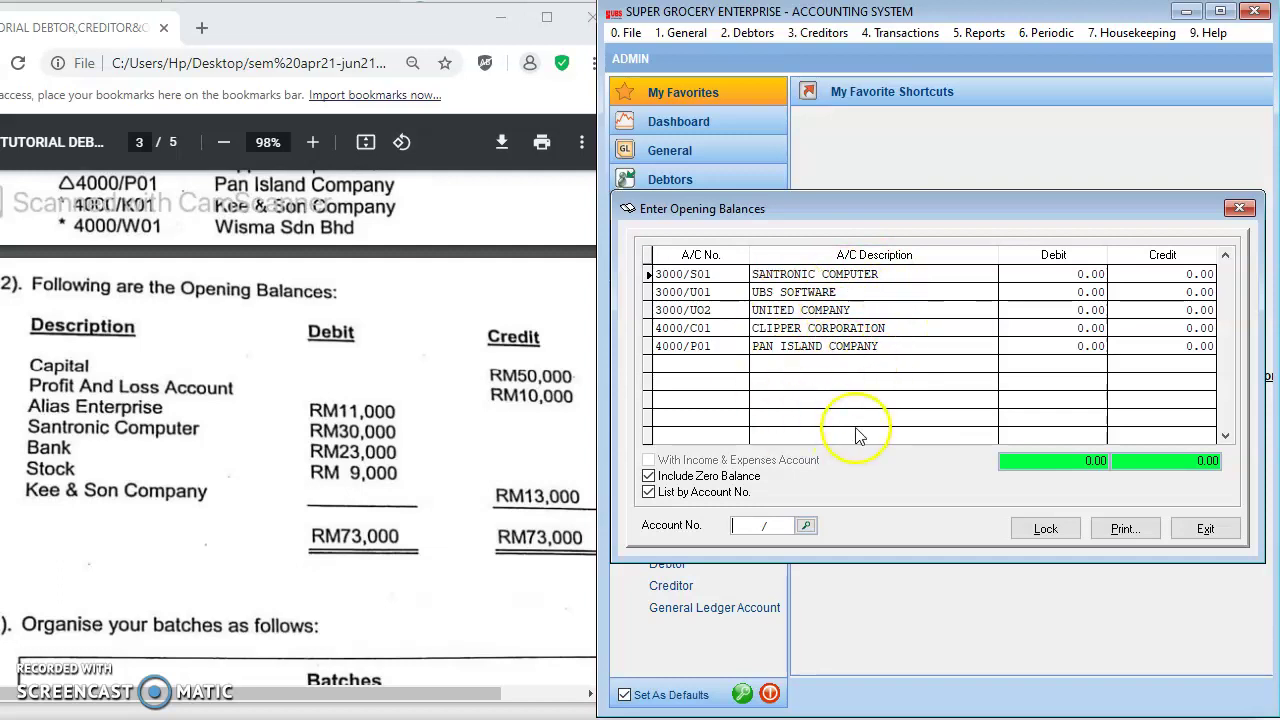
{"action": "left_click", "coordinate": [1243, 211]}
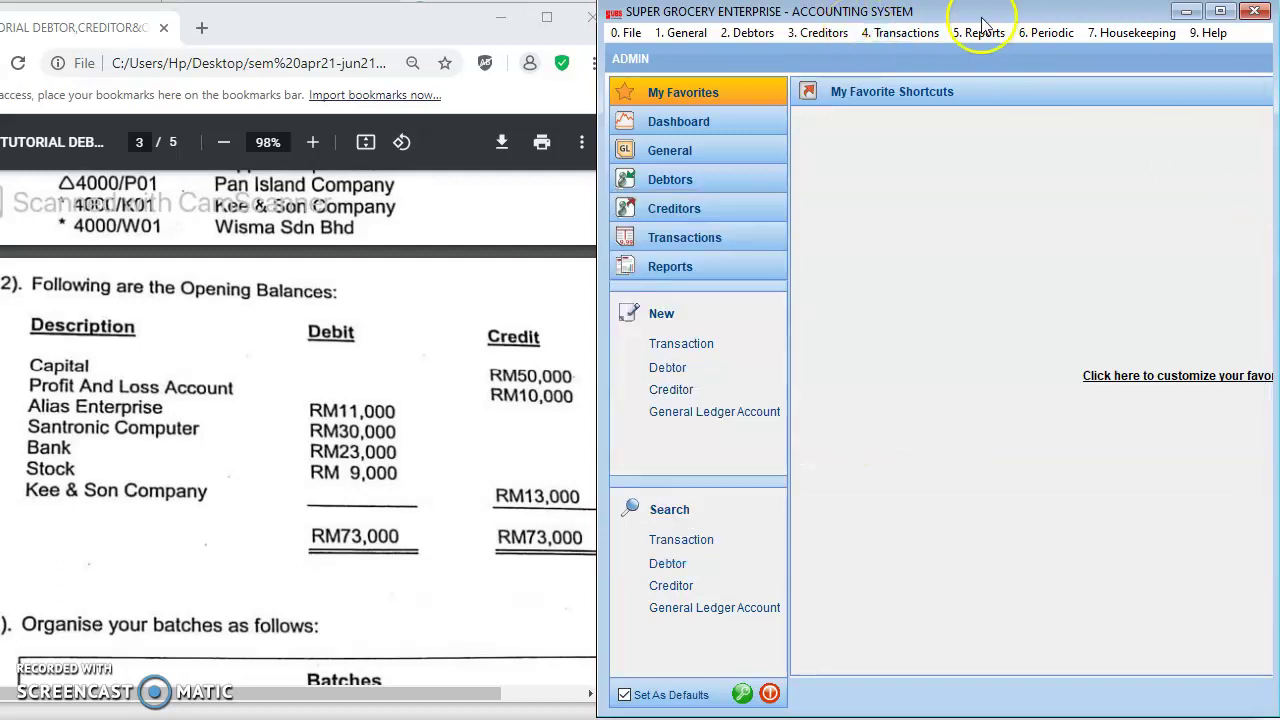
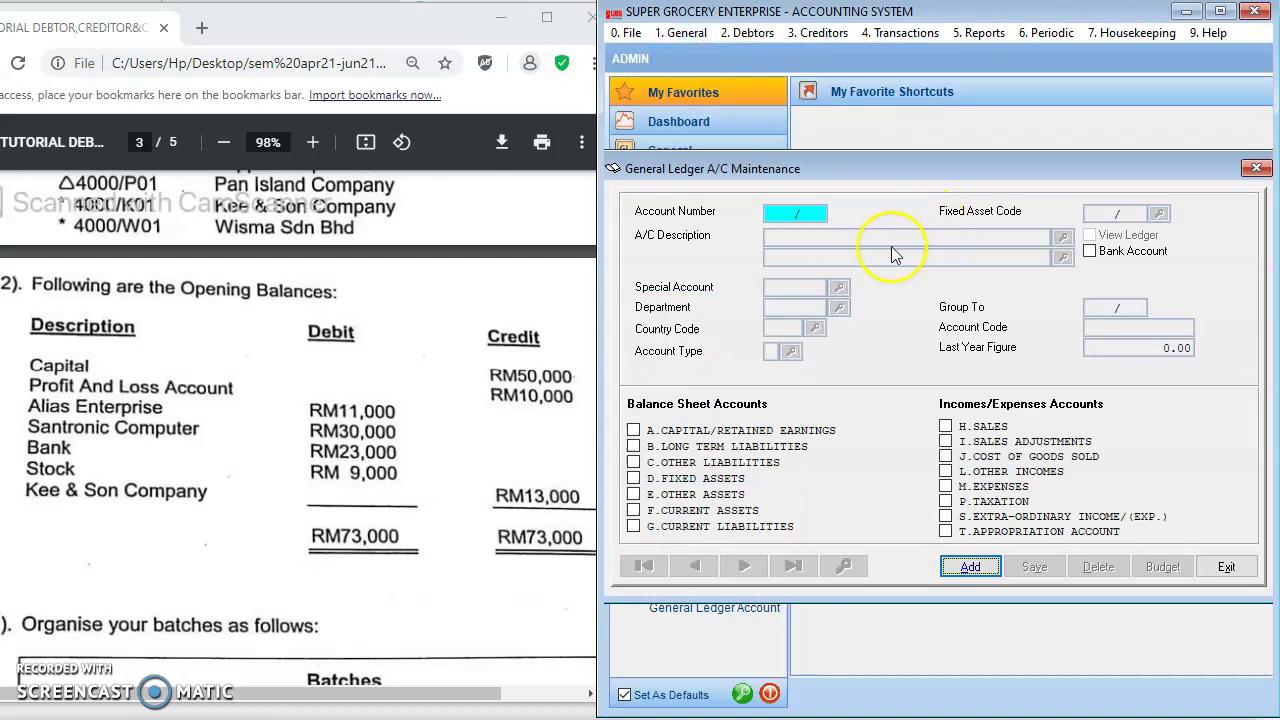
Add the general ledger account 1000/000 CAPITAL from the chart of accounts with account type A (Capital/Retained Earnings), and save it
{"action": "left_click", "coordinate": [970, 567]}
{"action": "left_click", "coordinate": [420, 438]}
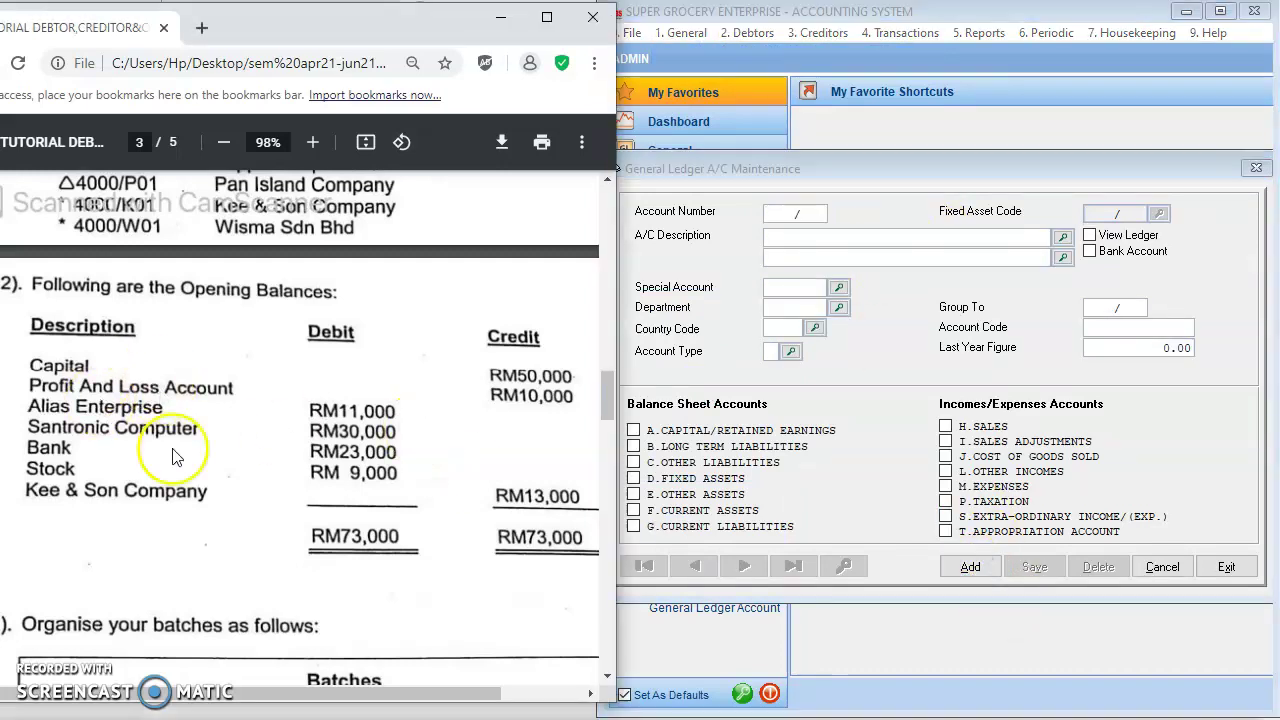
{"action": "scroll", "coordinate": [150, 418], "scroll_direction": "up", "scroll_amount": 5}
{"action": "scroll", "coordinate": [157, 418], "scroll_direction": "up", "scroll_amount": 4}
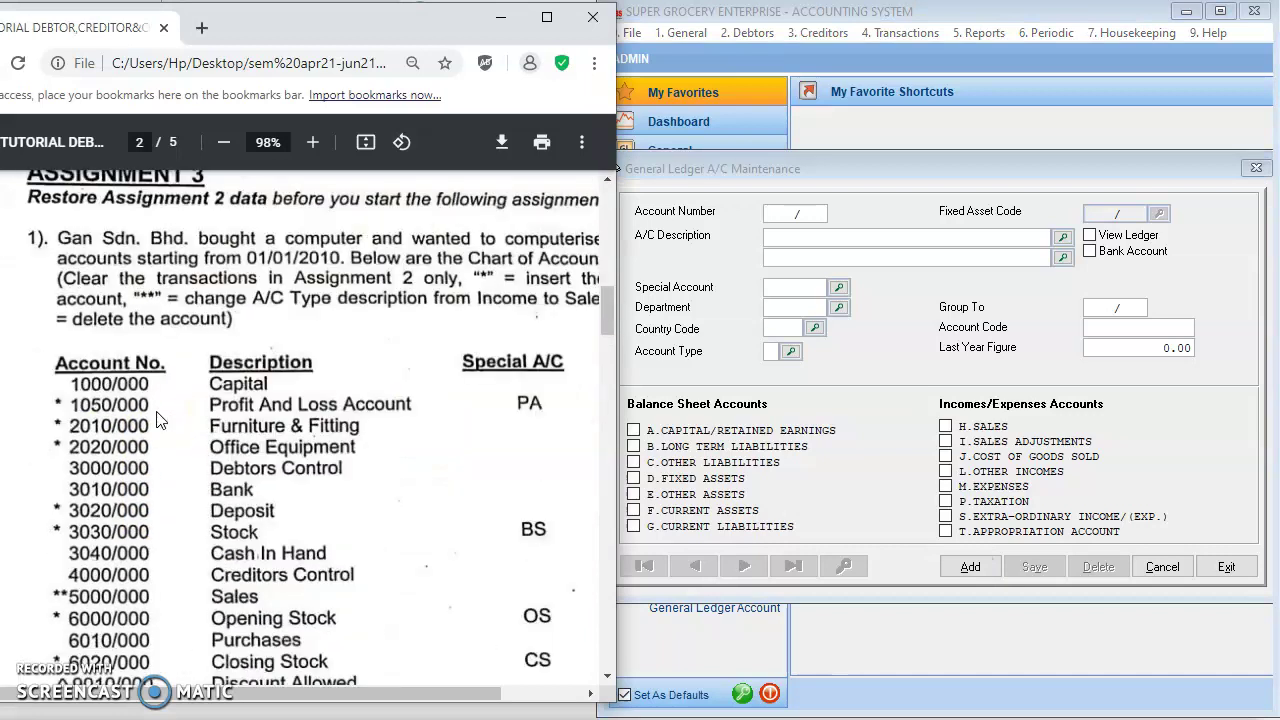
{"action": "left_click", "coordinate": [773, 213]}
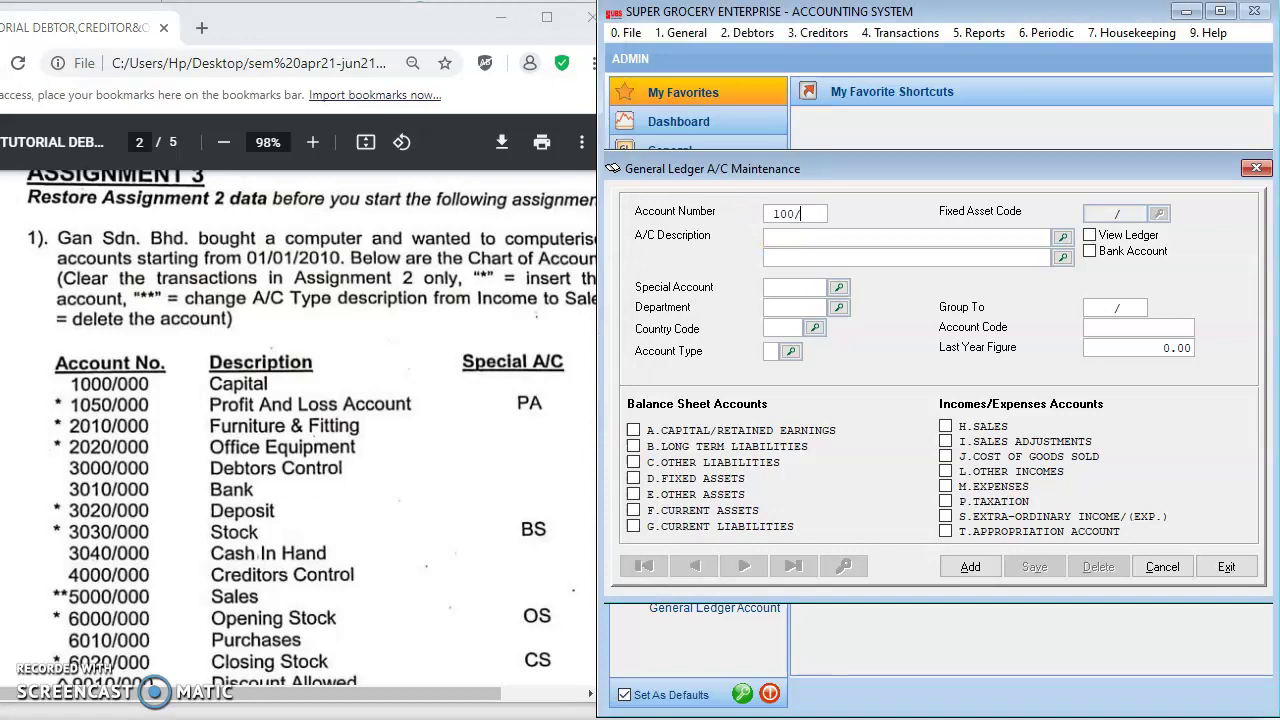
{"action": "left_click", "coordinate": [771, 213]}
{"action": "left_click", "coordinate": [818, 236]}
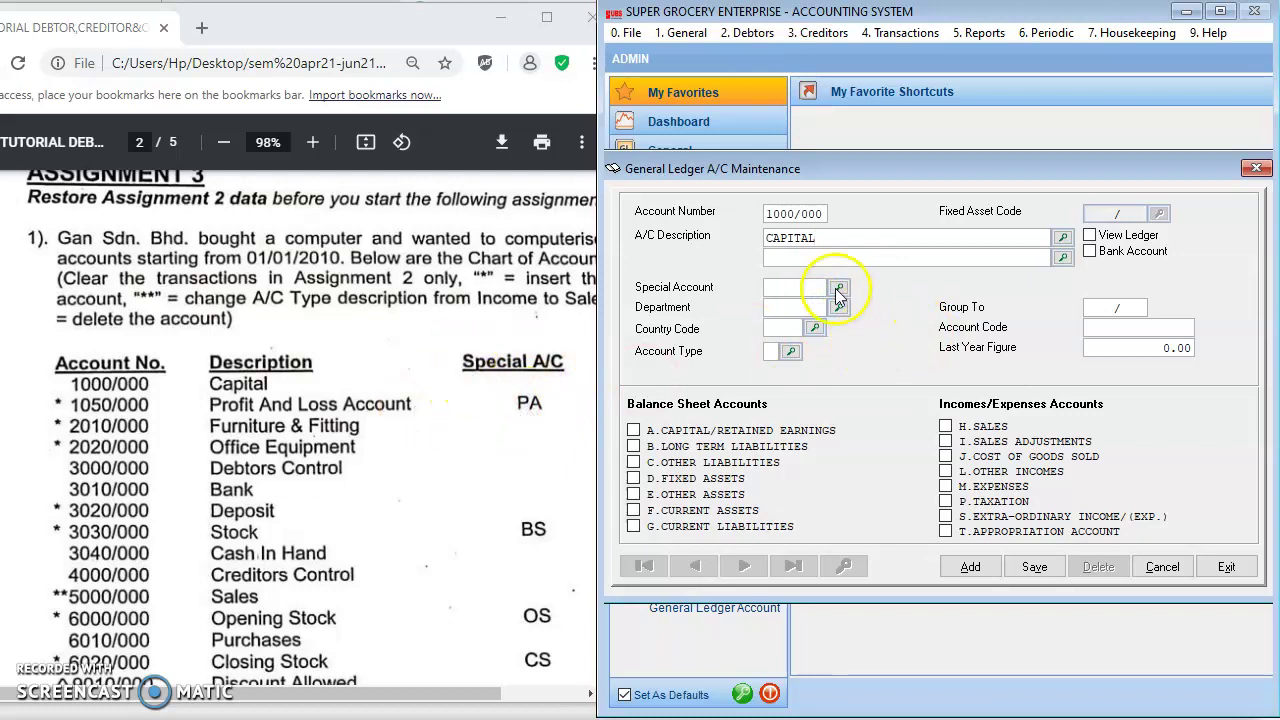
{"action": "left_click", "coordinate": [635, 431]}
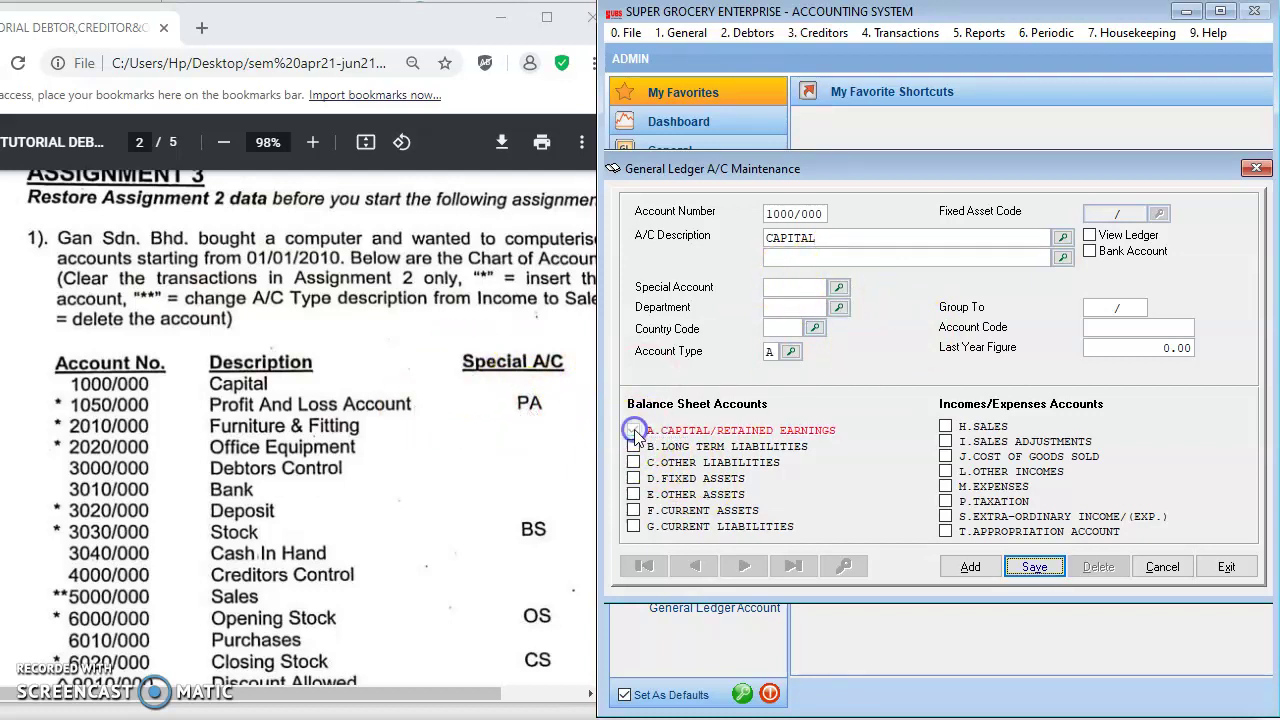
{"action": "left_click", "coordinate": [1032, 568]}
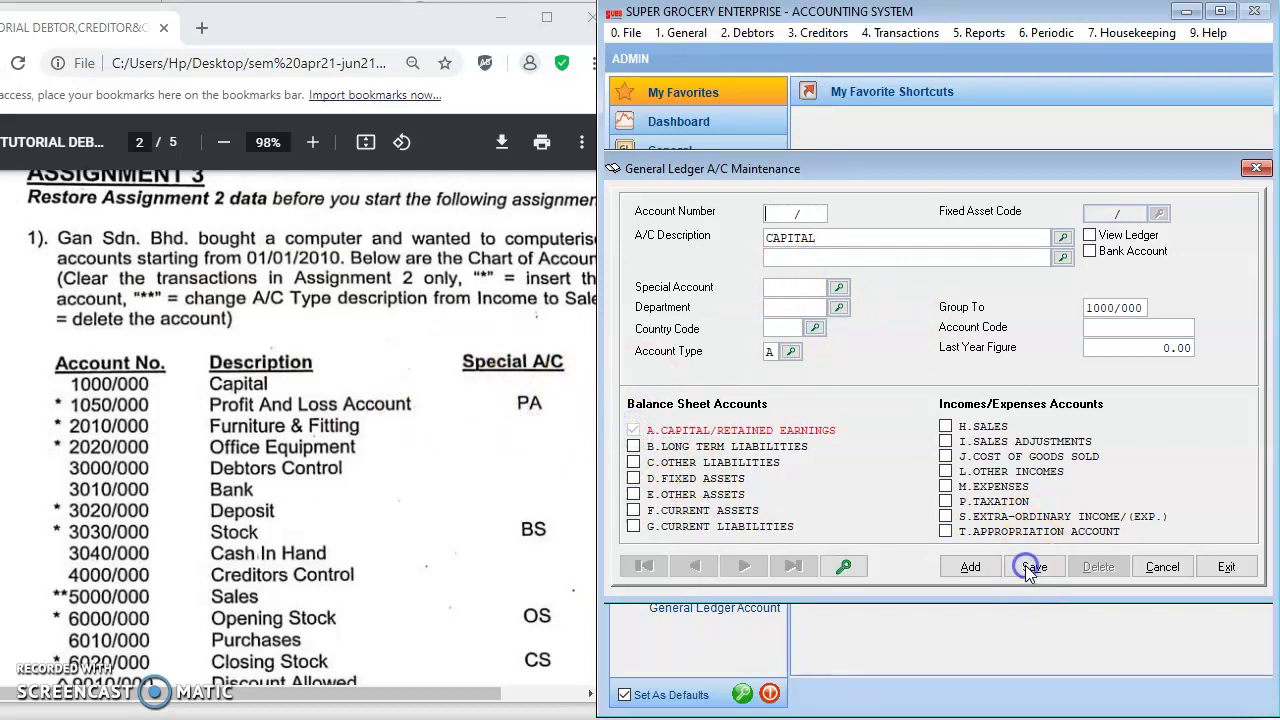
Enter a new general ledger account numbered 1050/000 with the description PROFIT AND LOSS ACCOUNT, following the assignment's opening balances and chart of accounts
{"action": "left_click", "coordinate": [390, 474]}
{"action": "scroll", "coordinate": [386, 476], "scroll_direction": "down", "scroll_amount": 10}
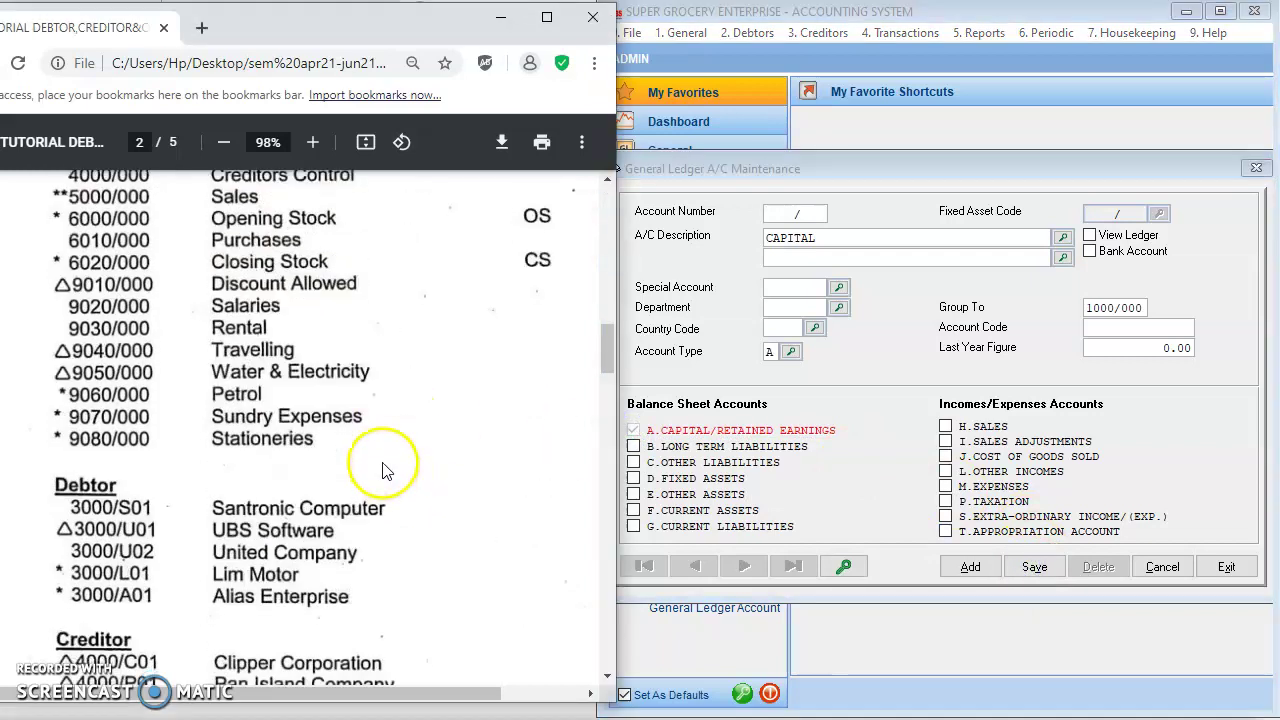
{"action": "scroll", "coordinate": [386, 468], "scroll_direction": "down", "scroll_amount": 2}
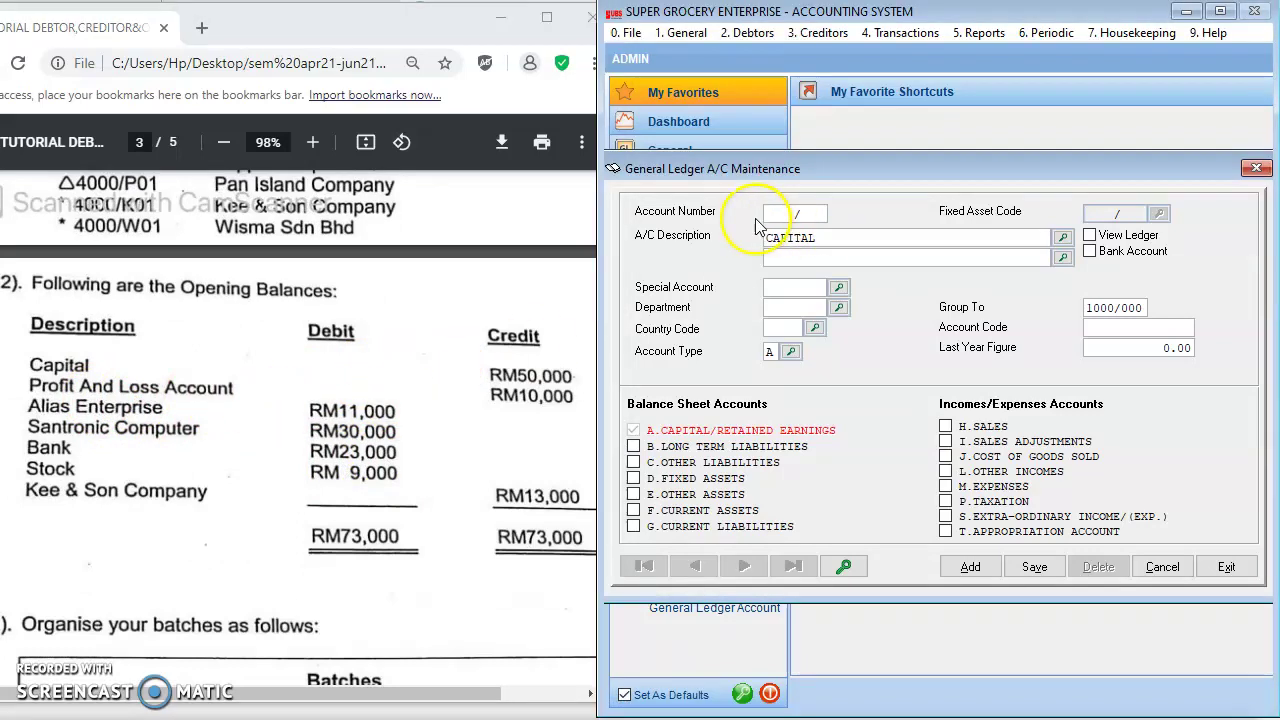
{"action": "scroll", "coordinate": [245, 418], "scroll_direction": "up", "scroll_amount": 5}
{"action": "scroll", "coordinate": [243, 415], "scroll_direction": "up", "scroll_amount": 6}
{"action": "scroll", "coordinate": [243, 415], "scroll_direction": "down", "scroll_amount": 3}
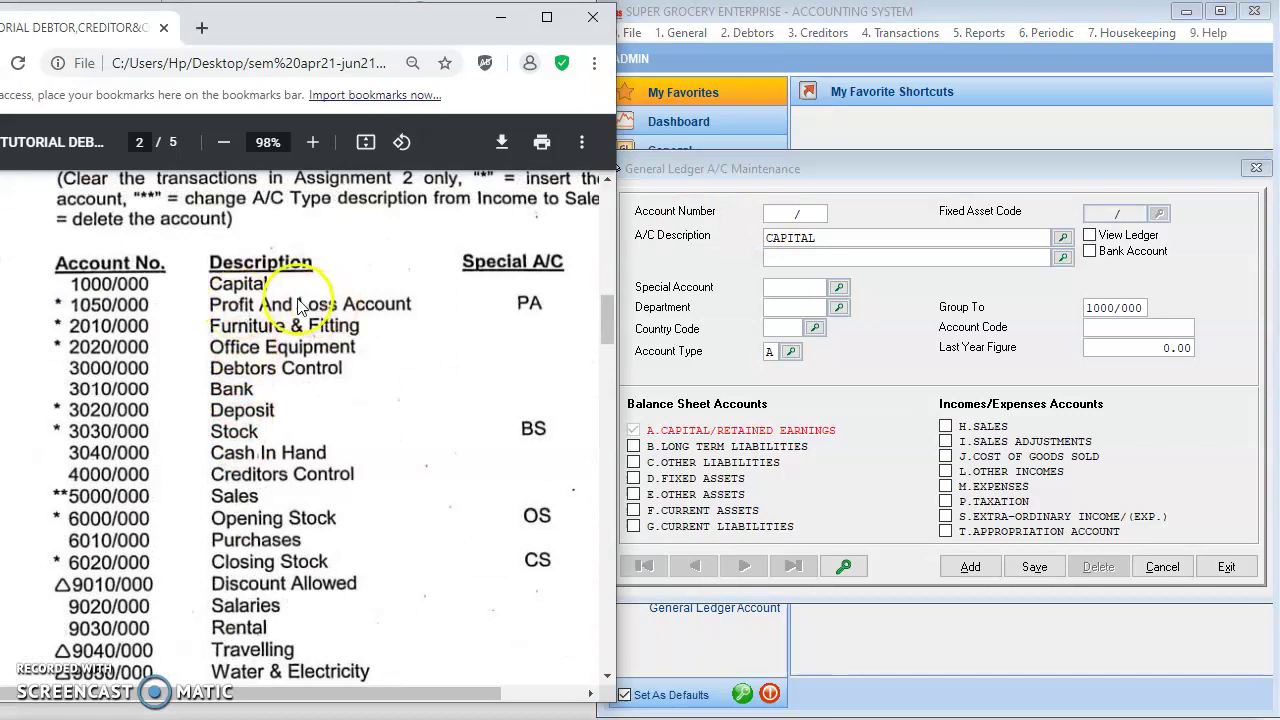
{"action": "left_click", "coordinate": [768, 211]}
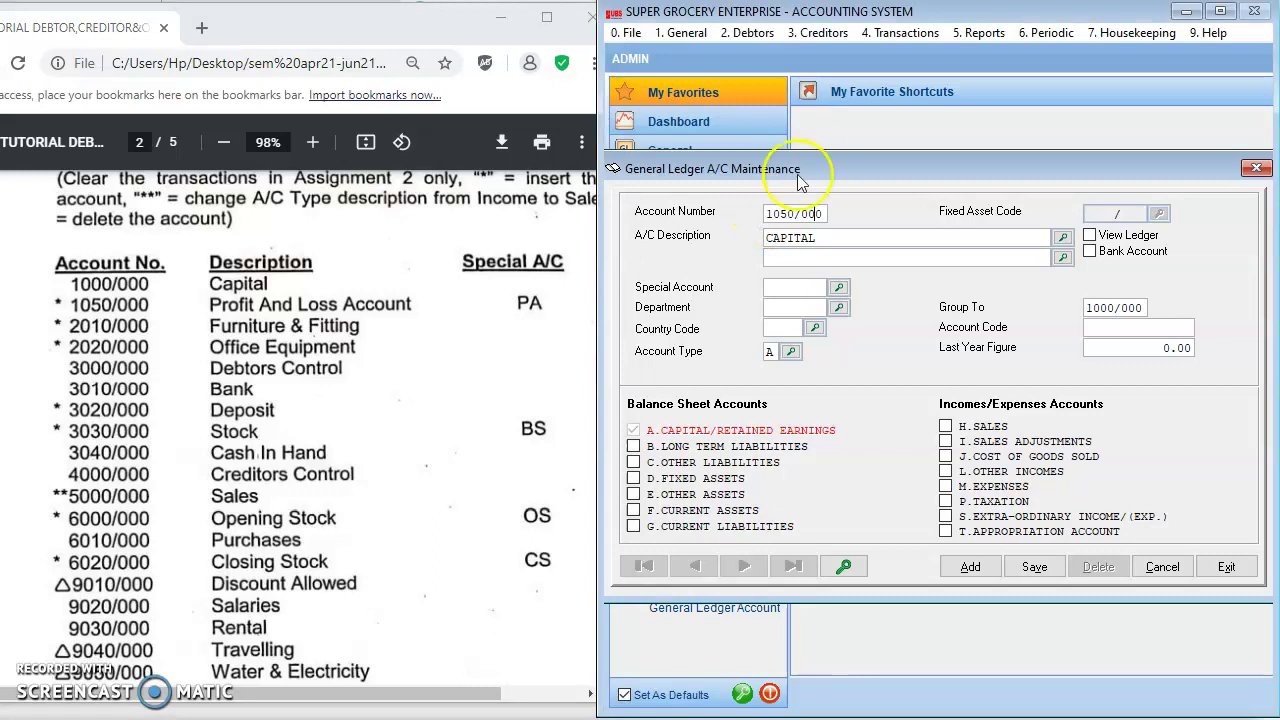
{"action": "left_click", "coordinate": [790, 238]}
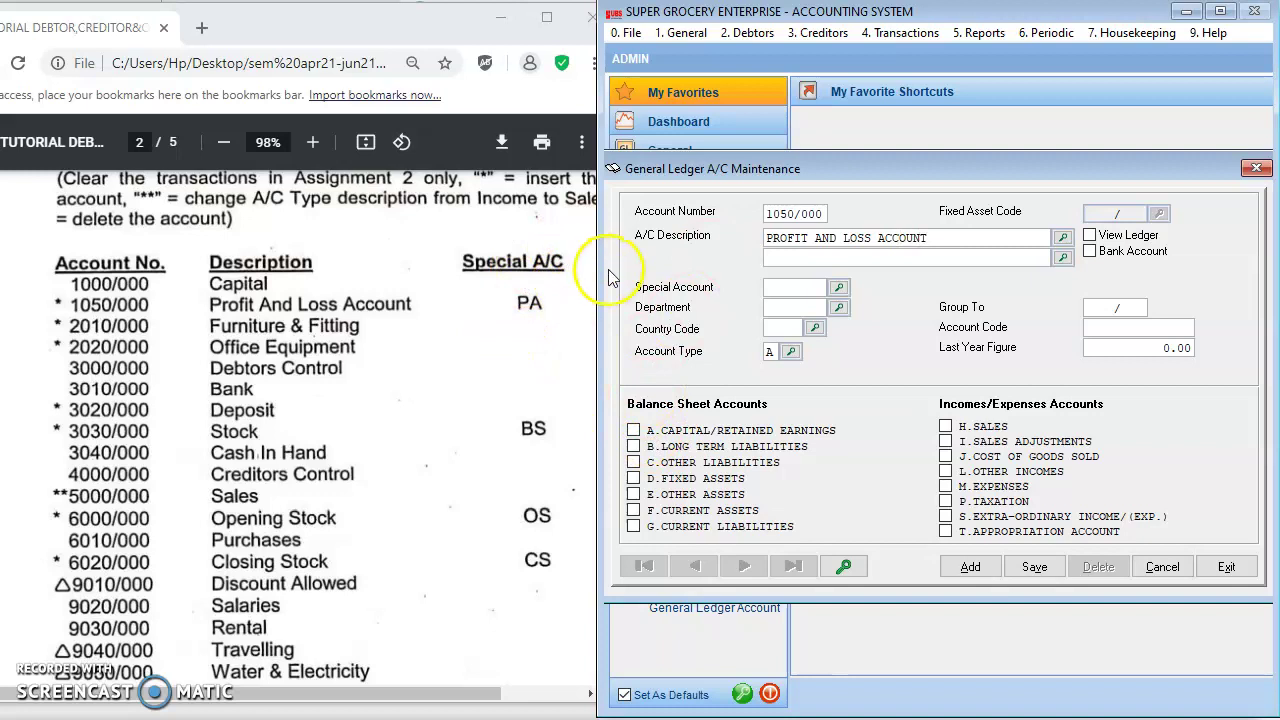
Assign the special account code PA (Profit Account) to the Profit and Loss account and save the record
{"action": "left_click", "coordinate": [838, 287]}
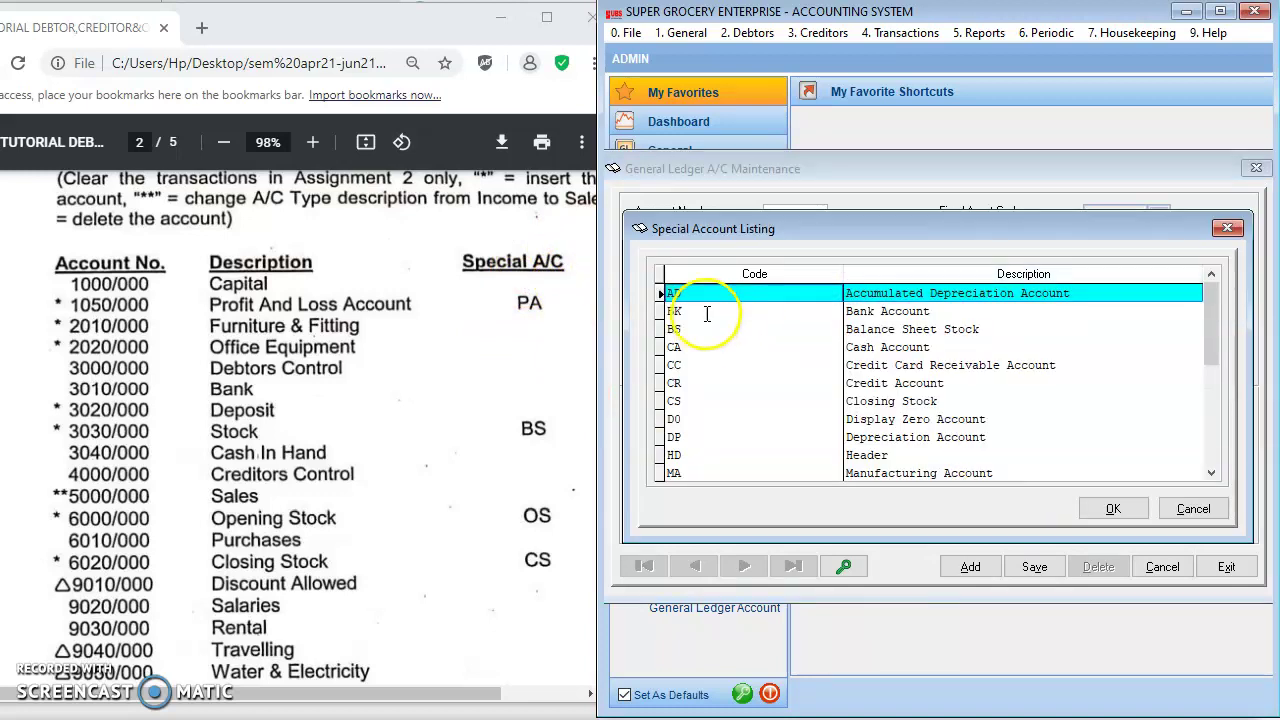
{"action": "scroll", "coordinate": [734, 380], "scroll_direction": "down", "scroll_amount": 2}
{"action": "left_click", "coordinate": [694, 436]}
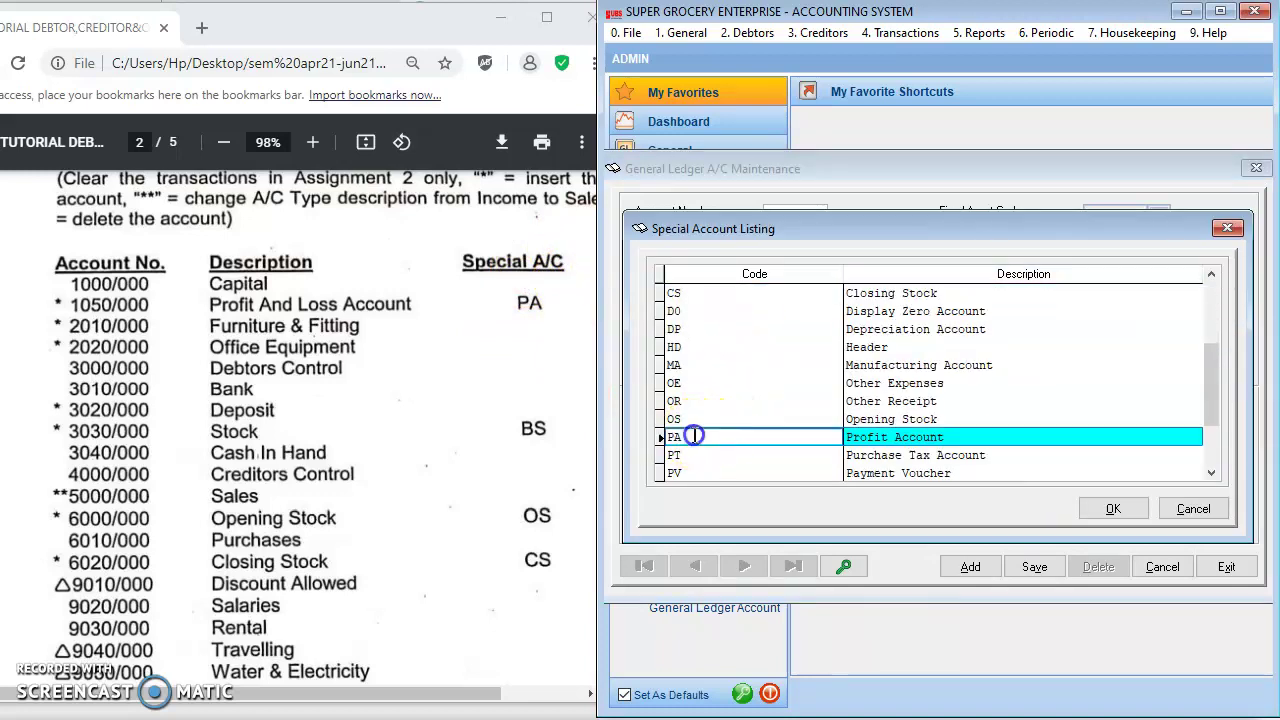
{"action": "left_click", "coordinate": [1112, 509]}
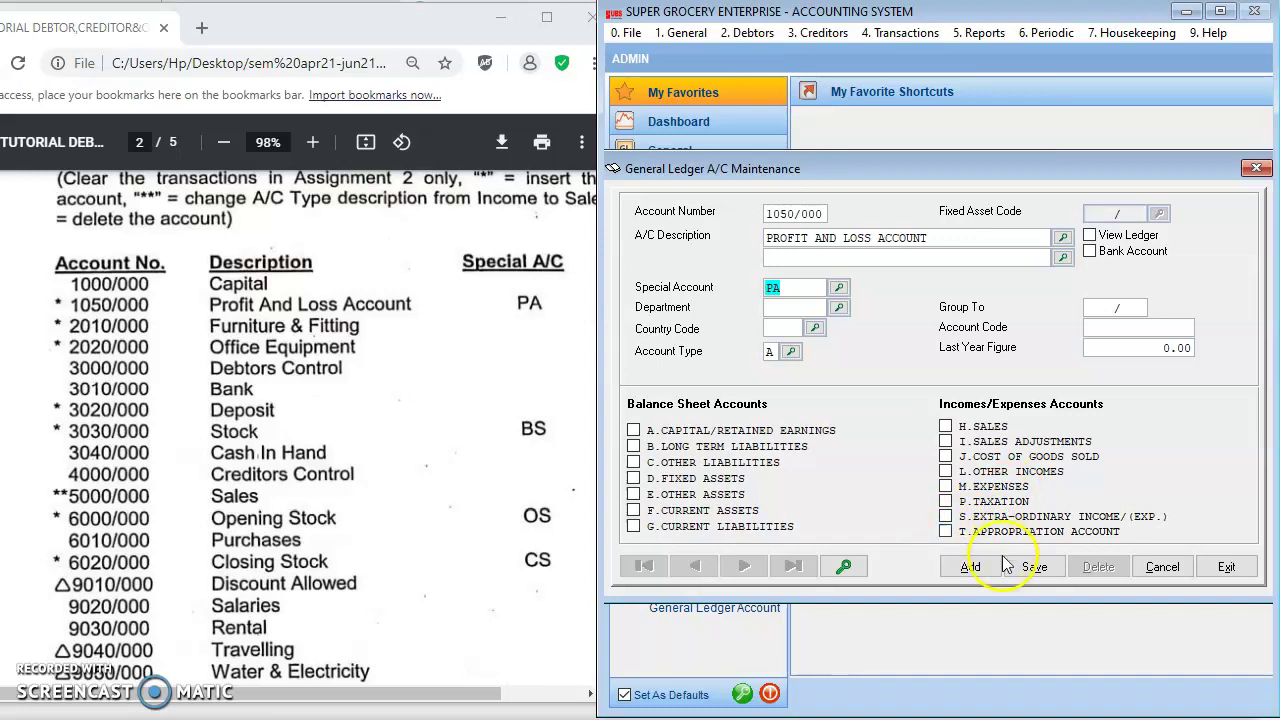
{"action": "left_click", "coordinate": [1033, 568]}
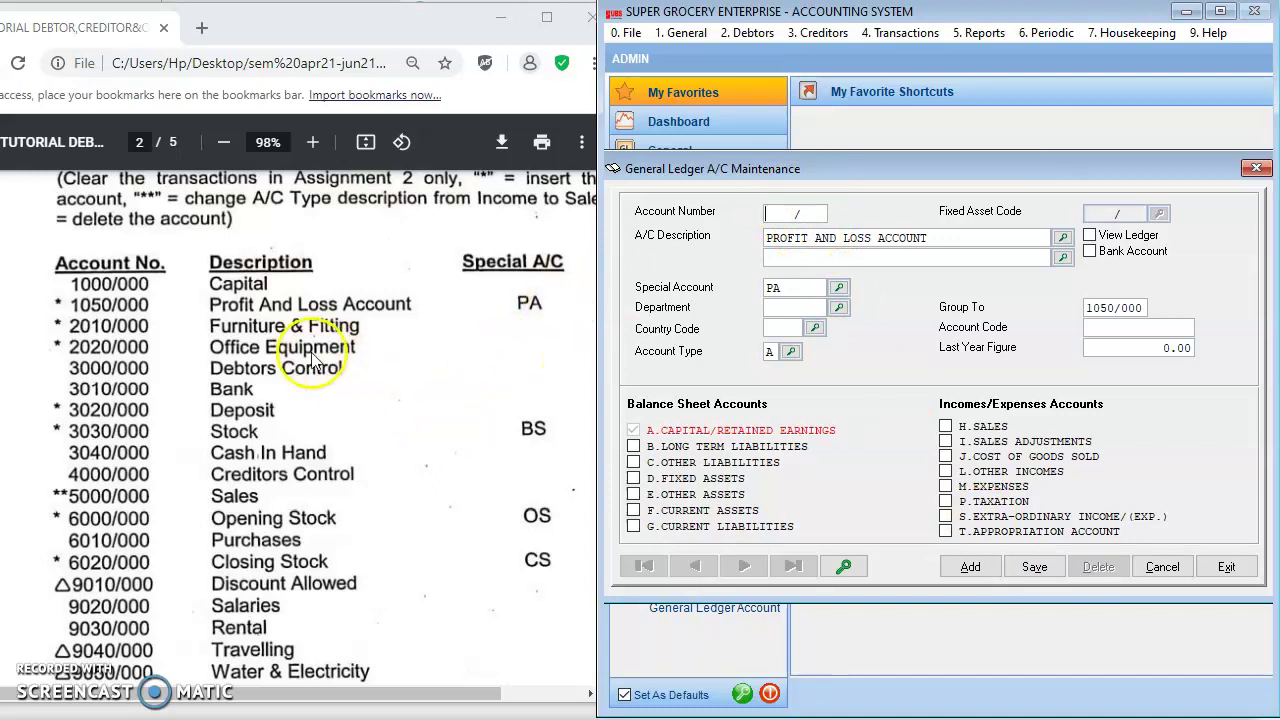
Check the assignment's opening balances against its debtor list, and switch from General Ledger A/C Maintenance to Debtors File Maintenance
{"action": "scroll", "coordinate": [343, 423], "scroll_direction": "down", "scroll_amount": 8}
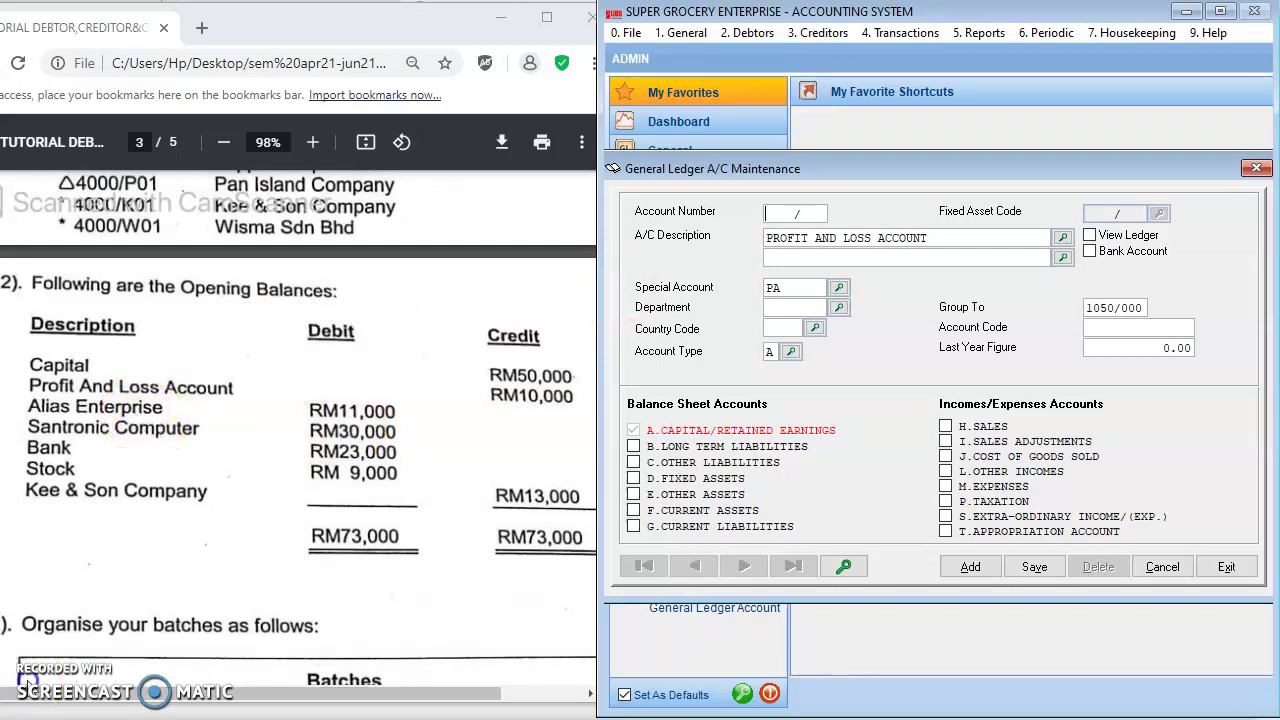
{"action": "left_click", "coordinate": [150, 525]}
{"action": "scroll", "coordinate": [150, 525], "scroll_direction": "up", "scroll_amount": 1}
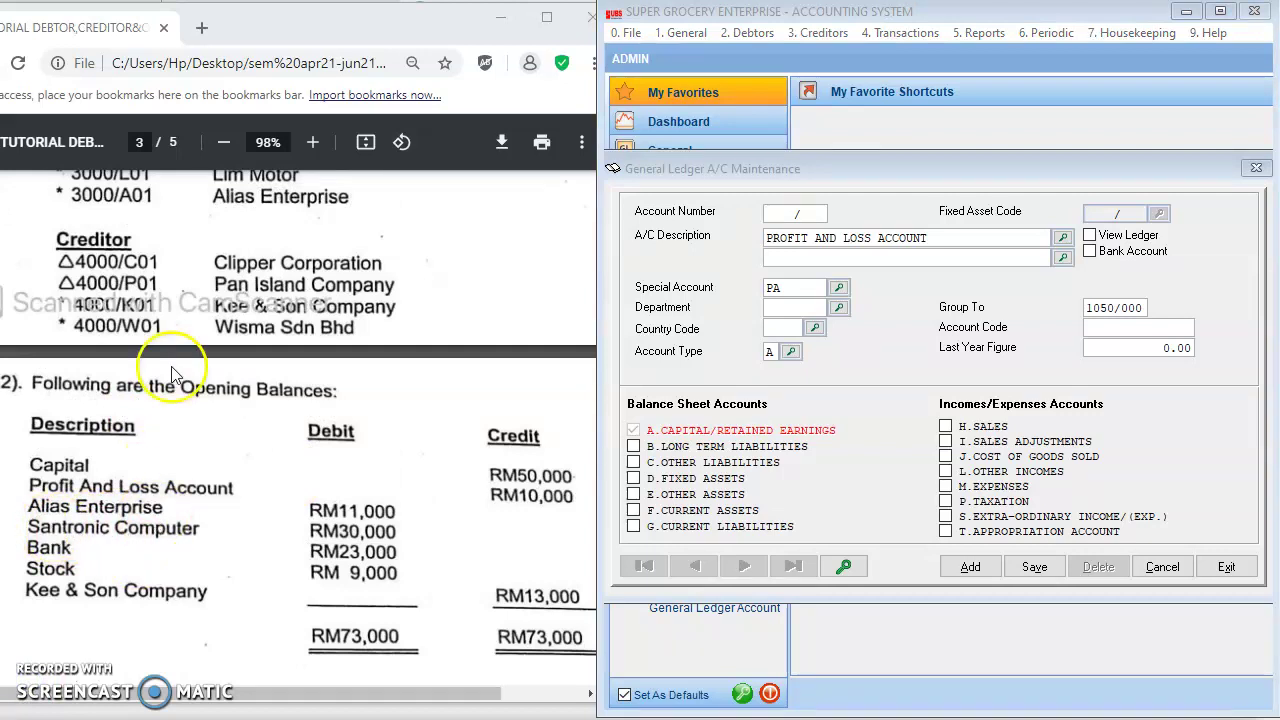
{"action": "scroll", "coordinate": [171, 371], "scroll_direction": "up", "scroll_amount": 1}
{"action": "scroll", "coordinate": [270, 290], "scroll_direction": "up", "scroll_amount": 1}
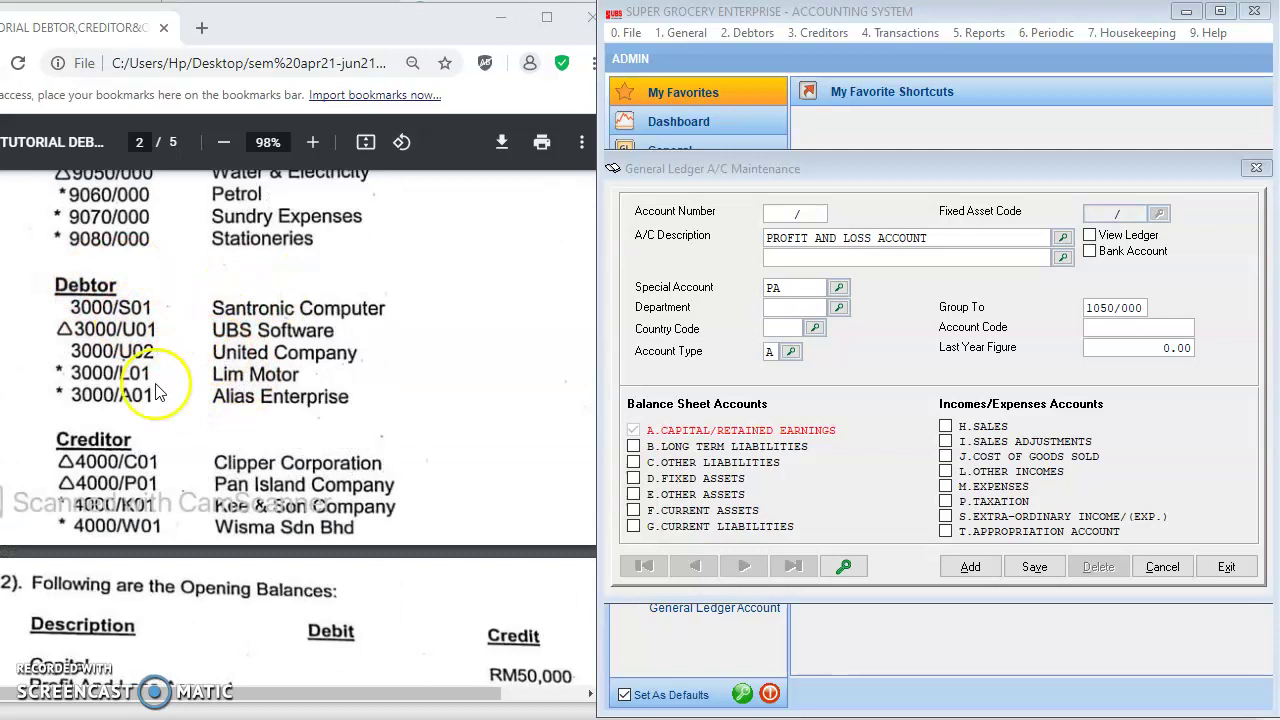
{"action": "scroll", "coordinate": [190, 393], "scroll_direction": "down", "scroll_amount": 1}
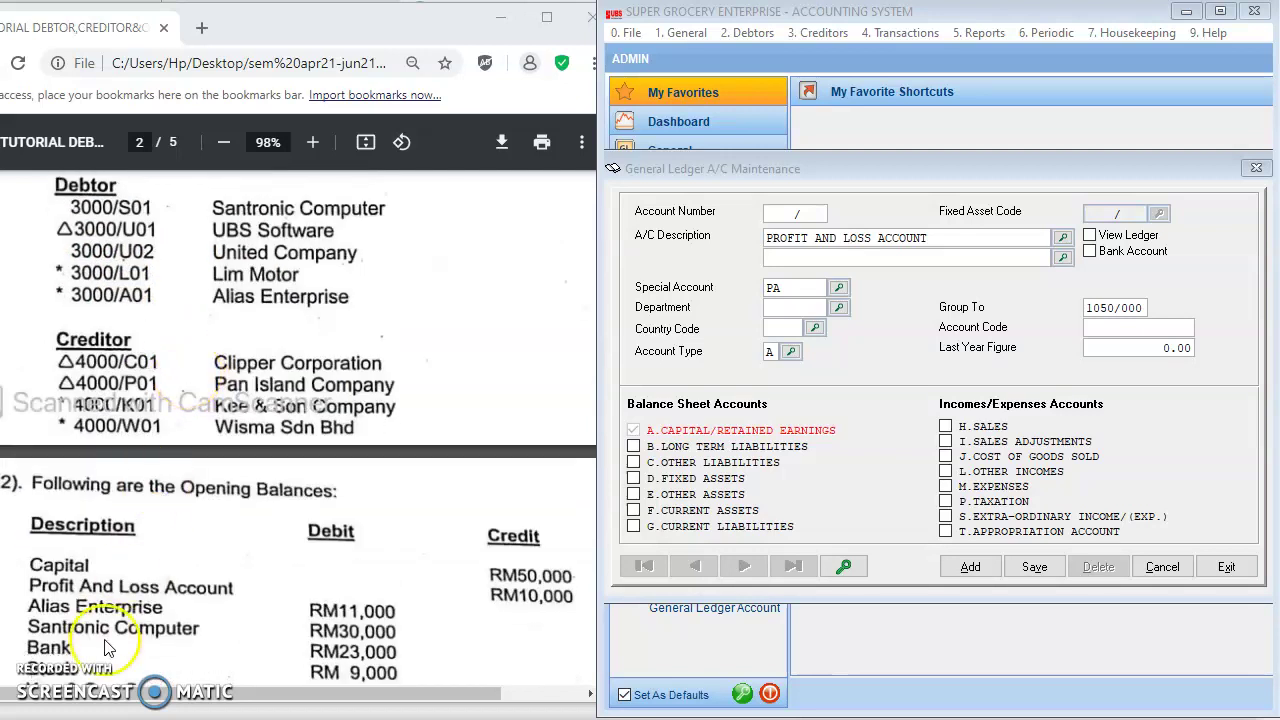
{"action": "left_click", "coordinate": [1257, 169]}
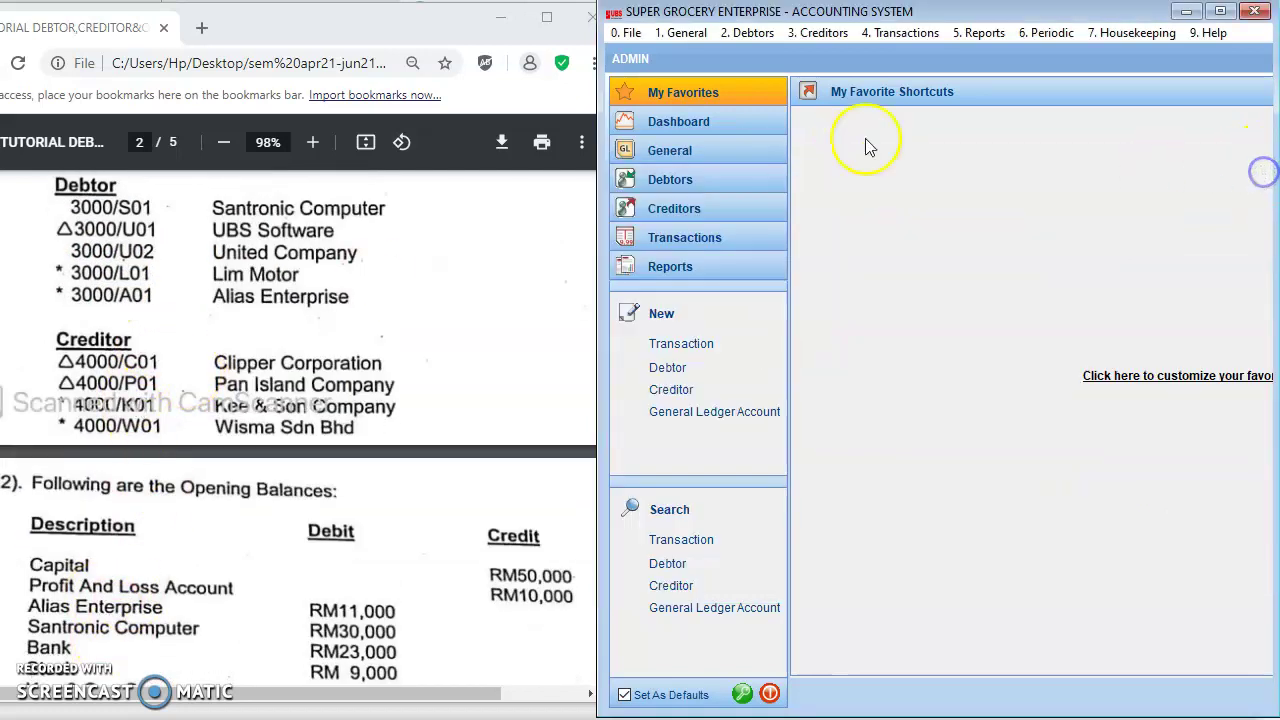
{"action": "left_click", "coordinate": [740, 33]}
{"action": "left_click", "coordinate": [762, 55]}
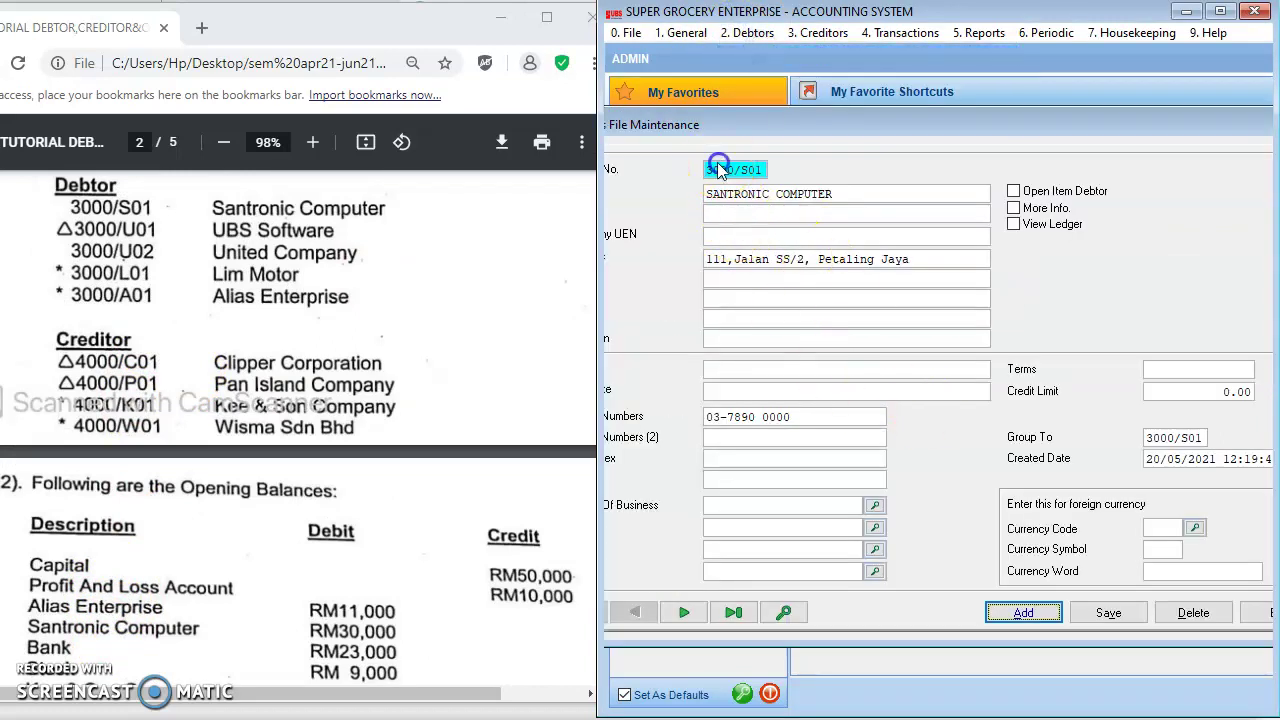
Add the debtor 3000/A01 with the name ALIAS ENTERPRISE and save the record
{"action": "left_click", "coordinate": [1022, 612]}
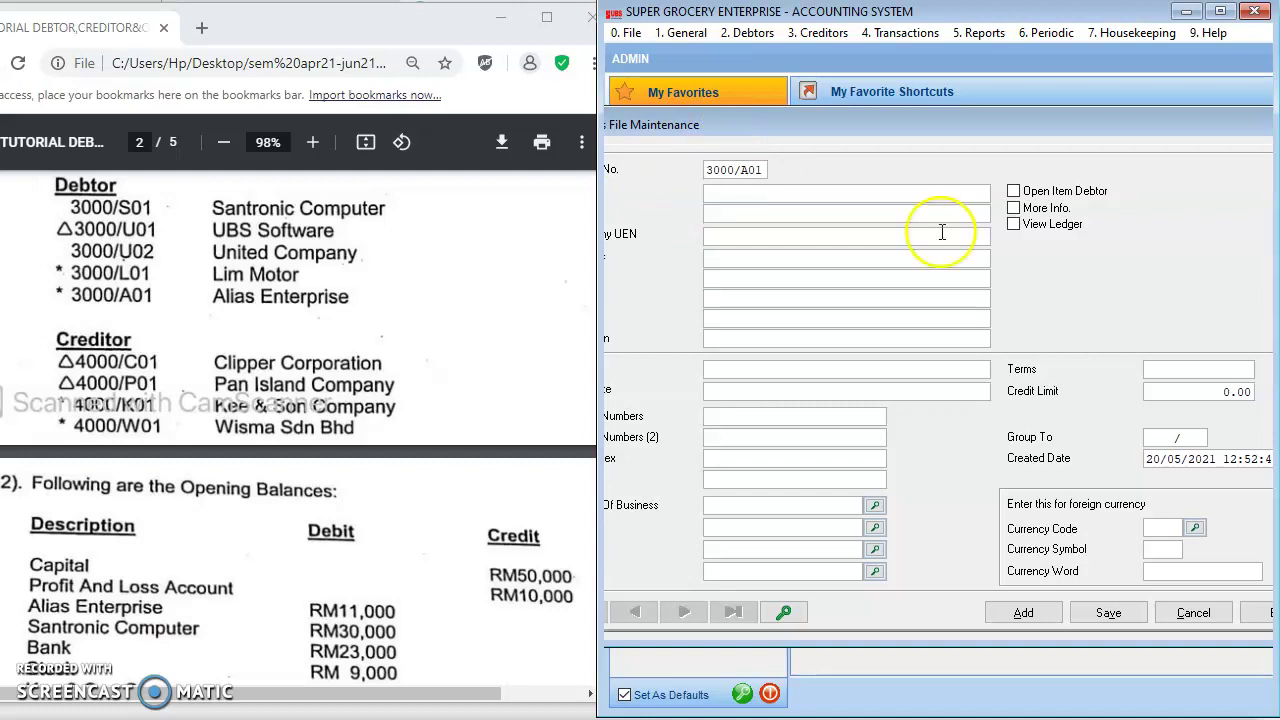
{"action": "left_click", "coordinate": [760, 190]}
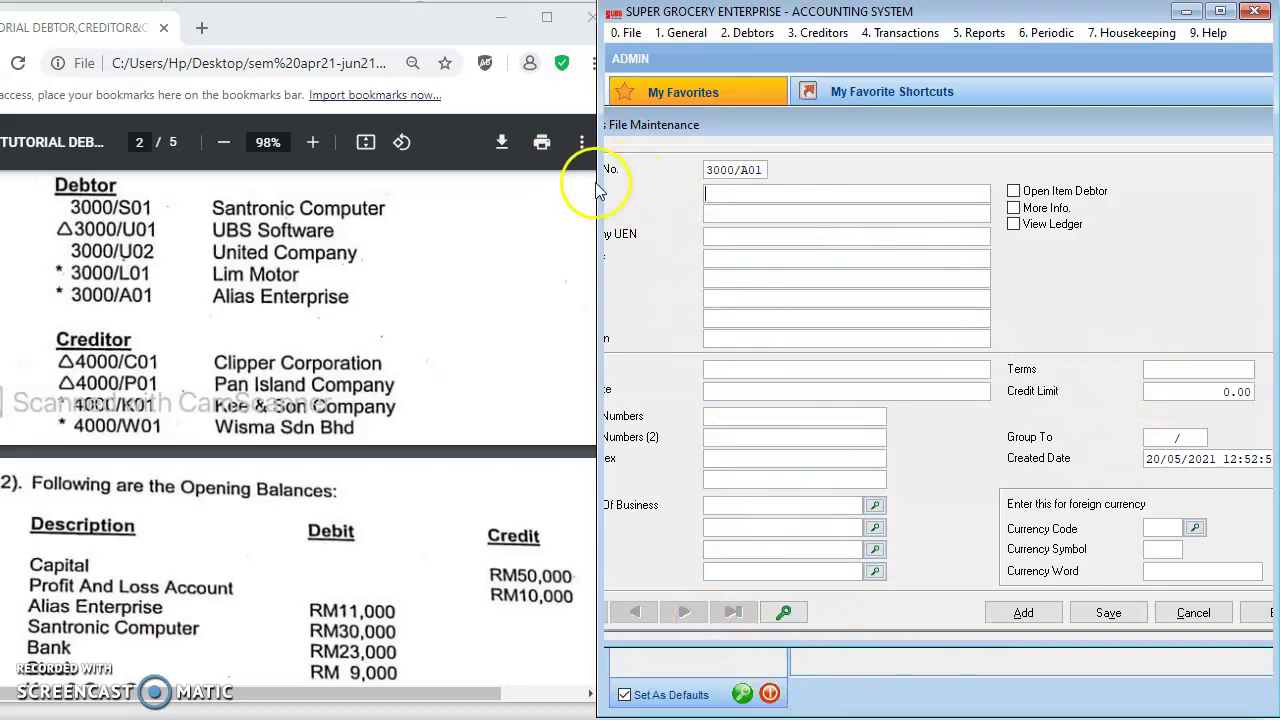
{"action": "left_click_drag", "start_coordinate": [597, 178], "coordinate": [499, 189]}
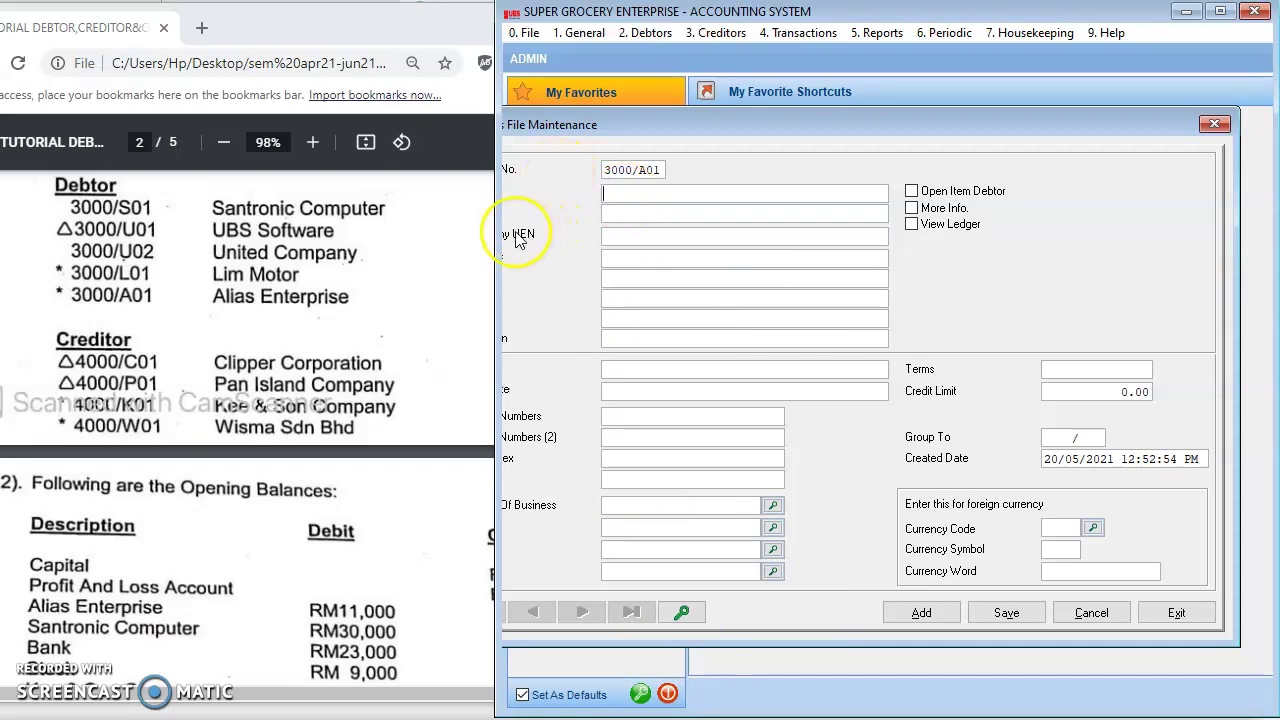
{"action": "left_click_drag", "start_coordinate": [495, 178], "coordinate": [612, 175]}
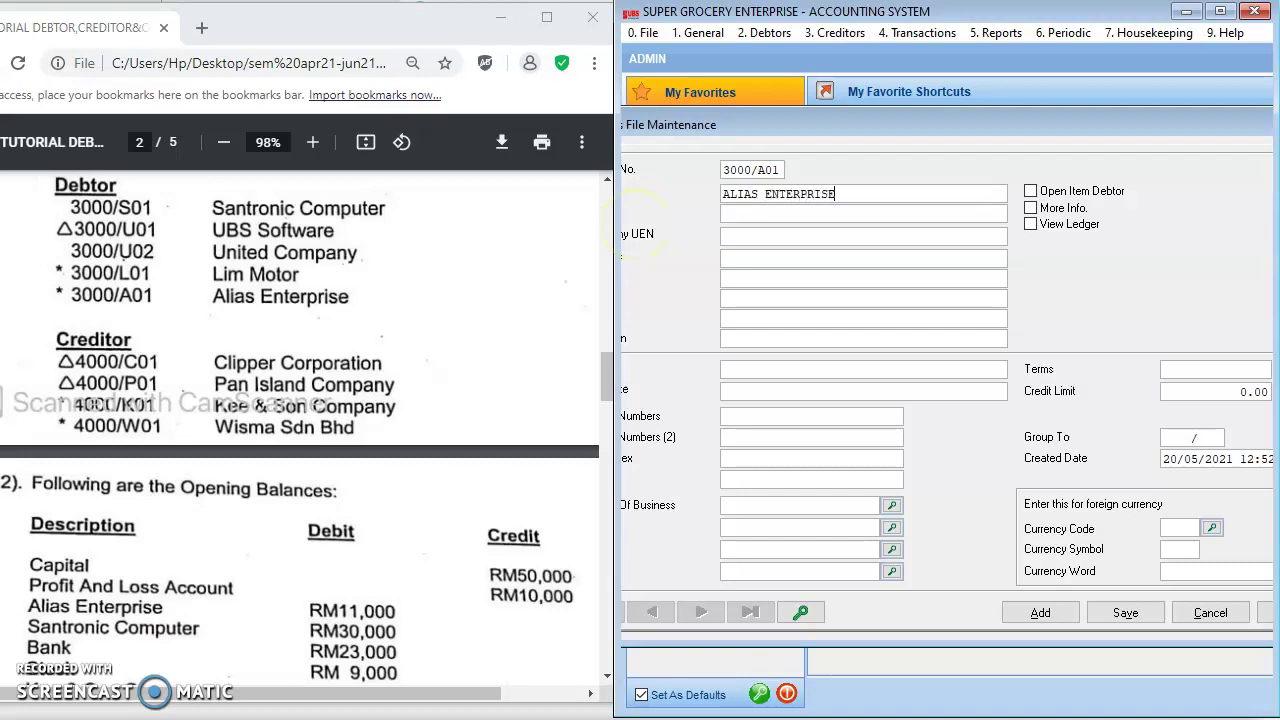
{"action": "left_click", "coordinate": [1125, 612]}
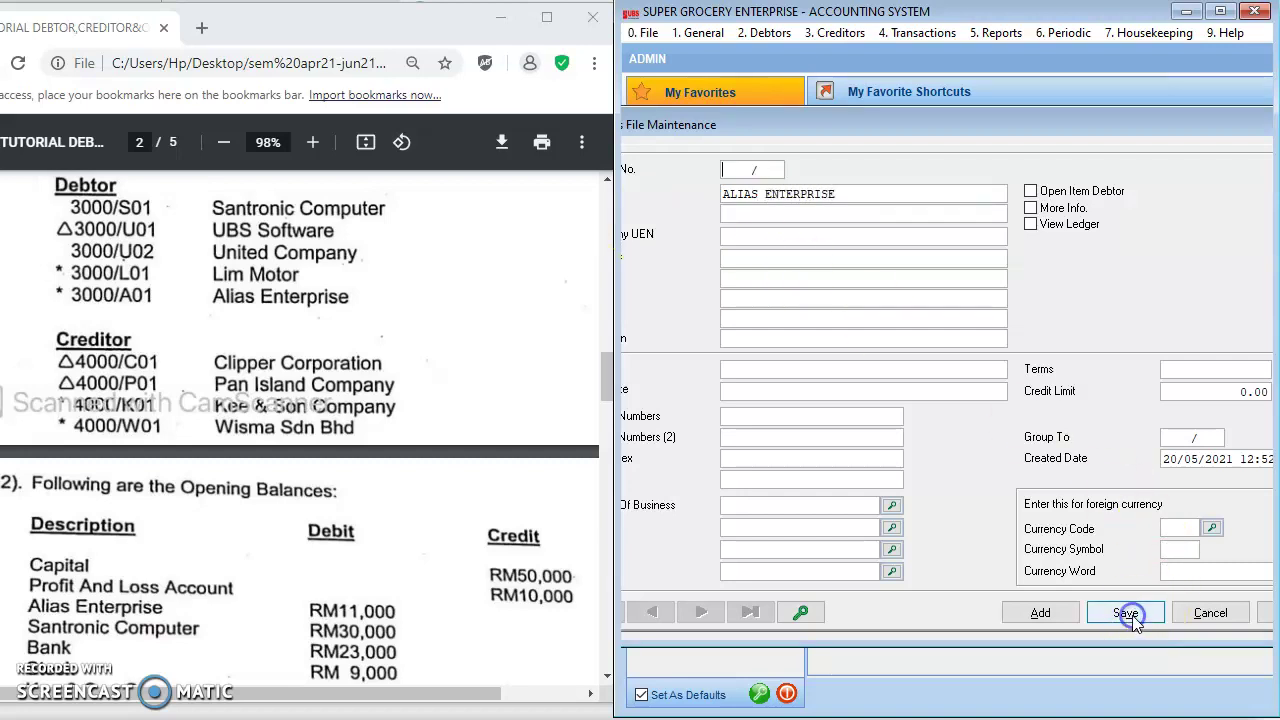
Look up the debtor listing for Alias Enterprise and Santronic Computer, and exit Debtors File Maintenance
{"action": "left_click", "coordinate": [802, 613]}
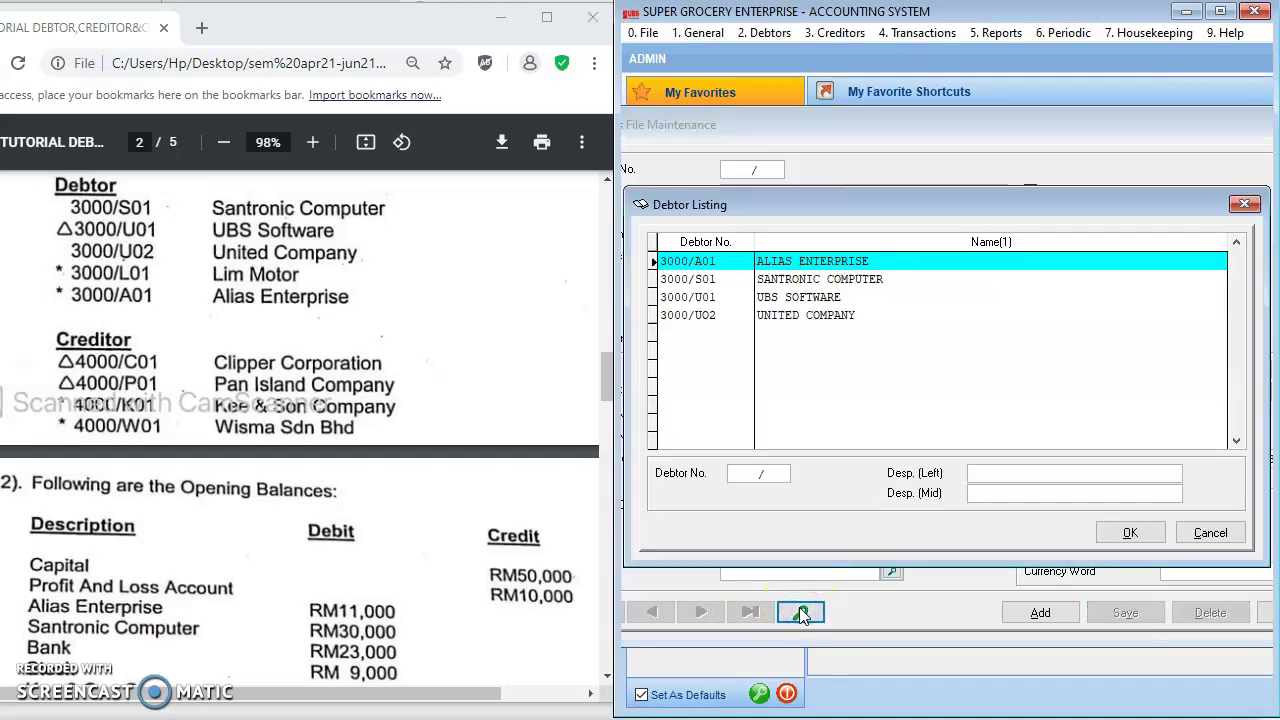
{"action": "left_click", "coordinate": [1130, 530]}
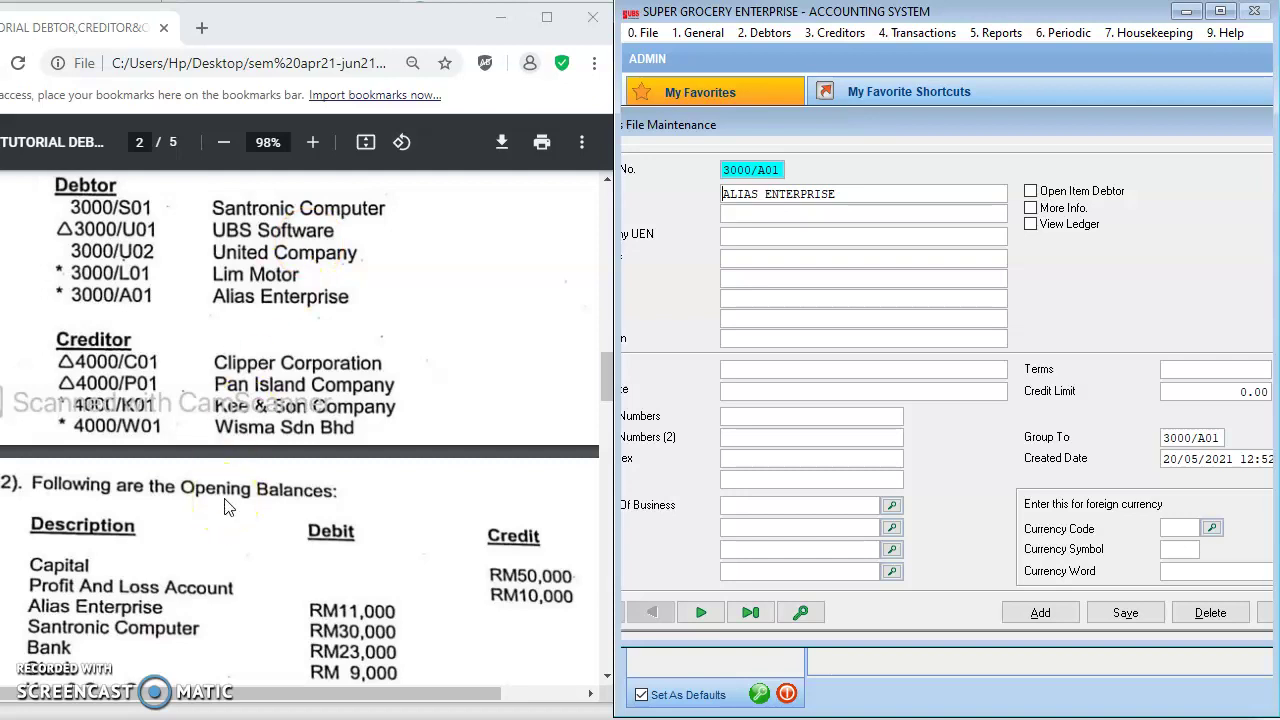
{"action": "left_click", "coordinate": [800, 612]}
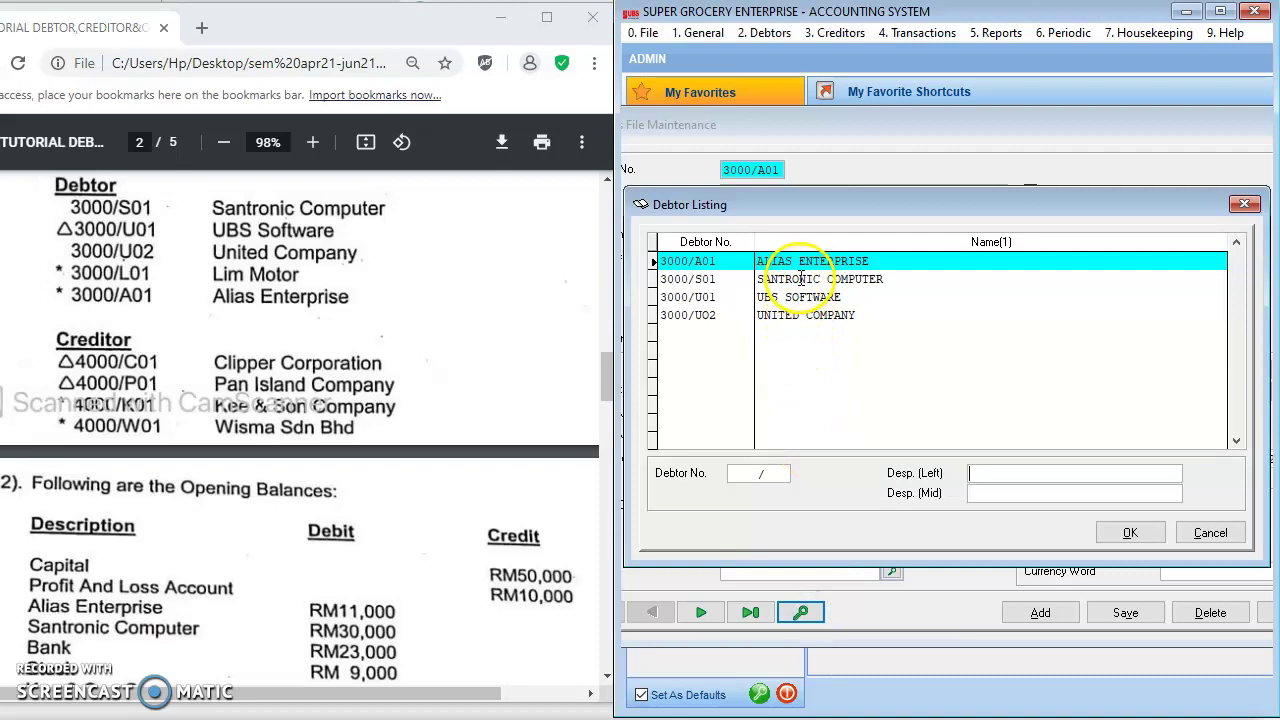
{"action": "left_click", "coordinate": [1130, 533]}
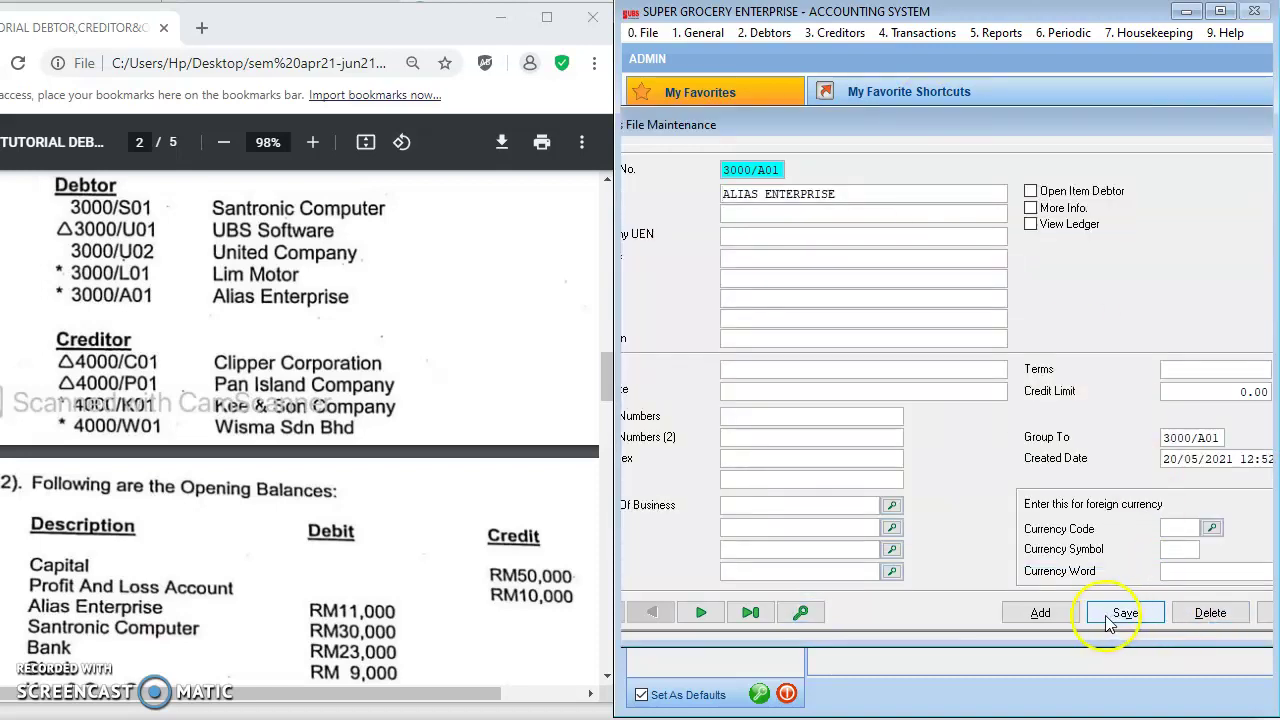
{"action": "left_click", "coordinate": [1266, 612]}
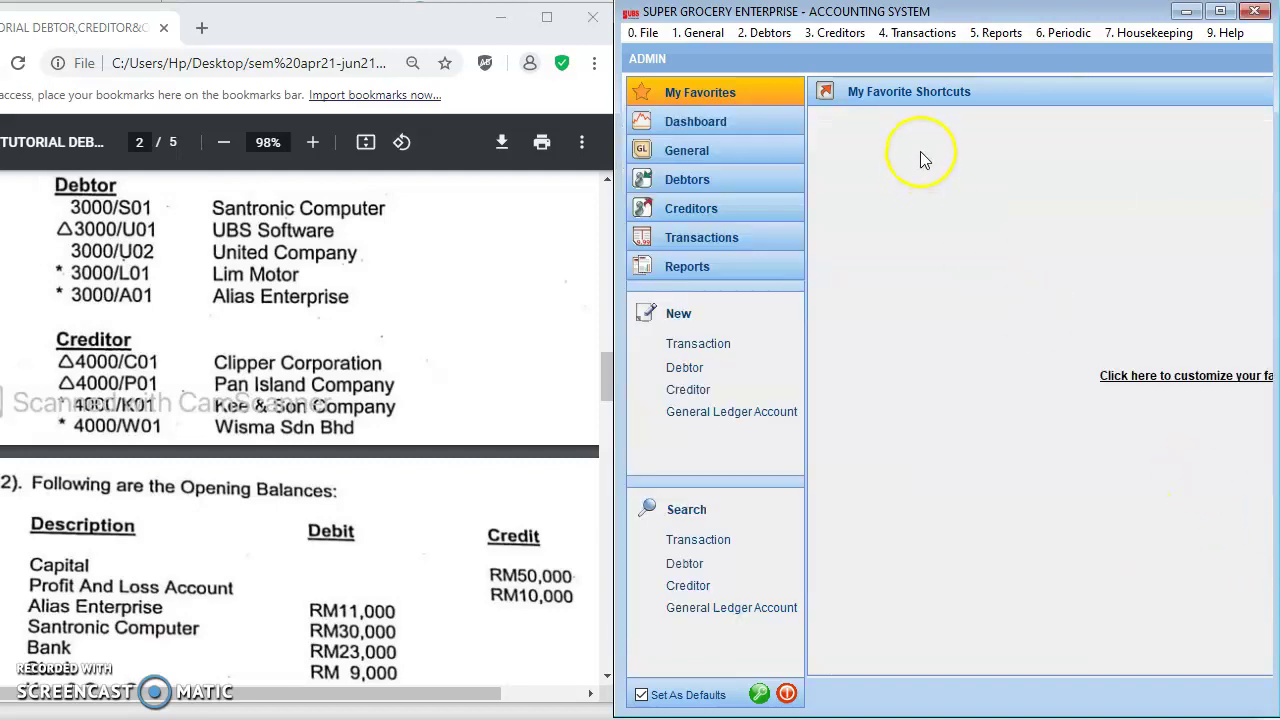
Add the general ledger account 3010/000 BANK from the chart of accounts with account type F (Current Assets), and save it
{"action": "left_click", "coordinate": [699, 31]}
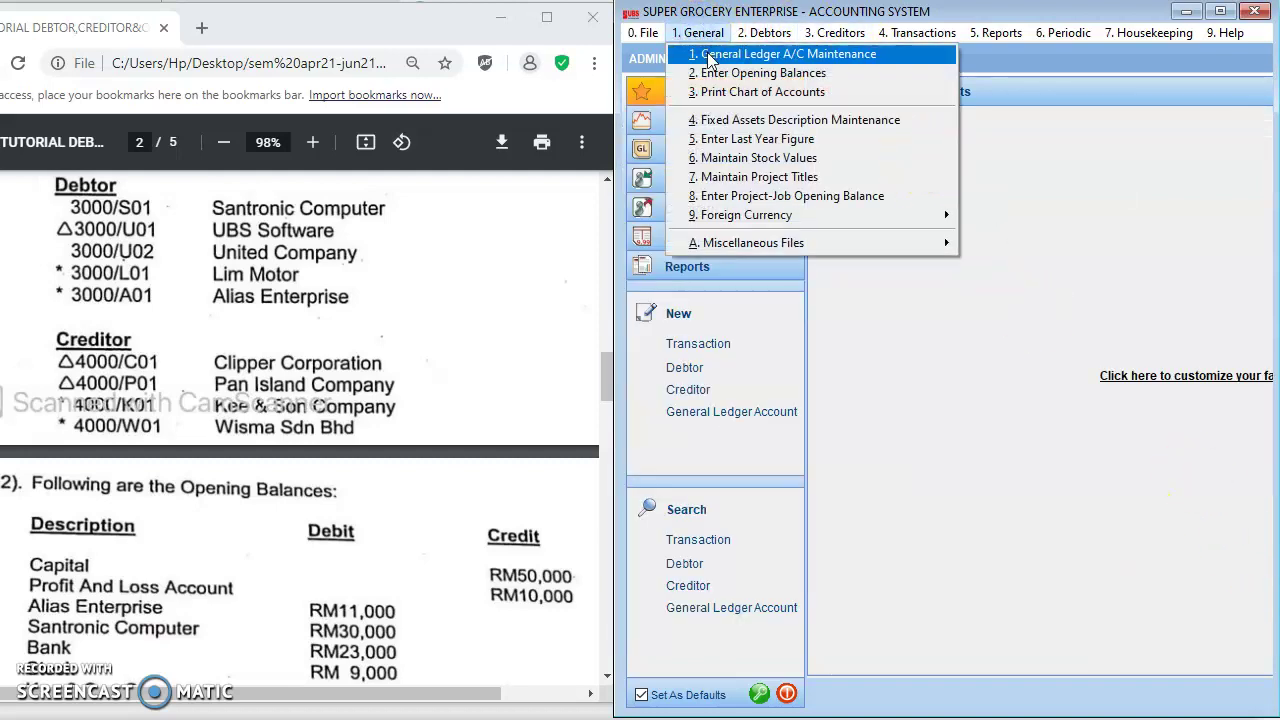
{"action": "left_click", "coordinate": [708, 56]}
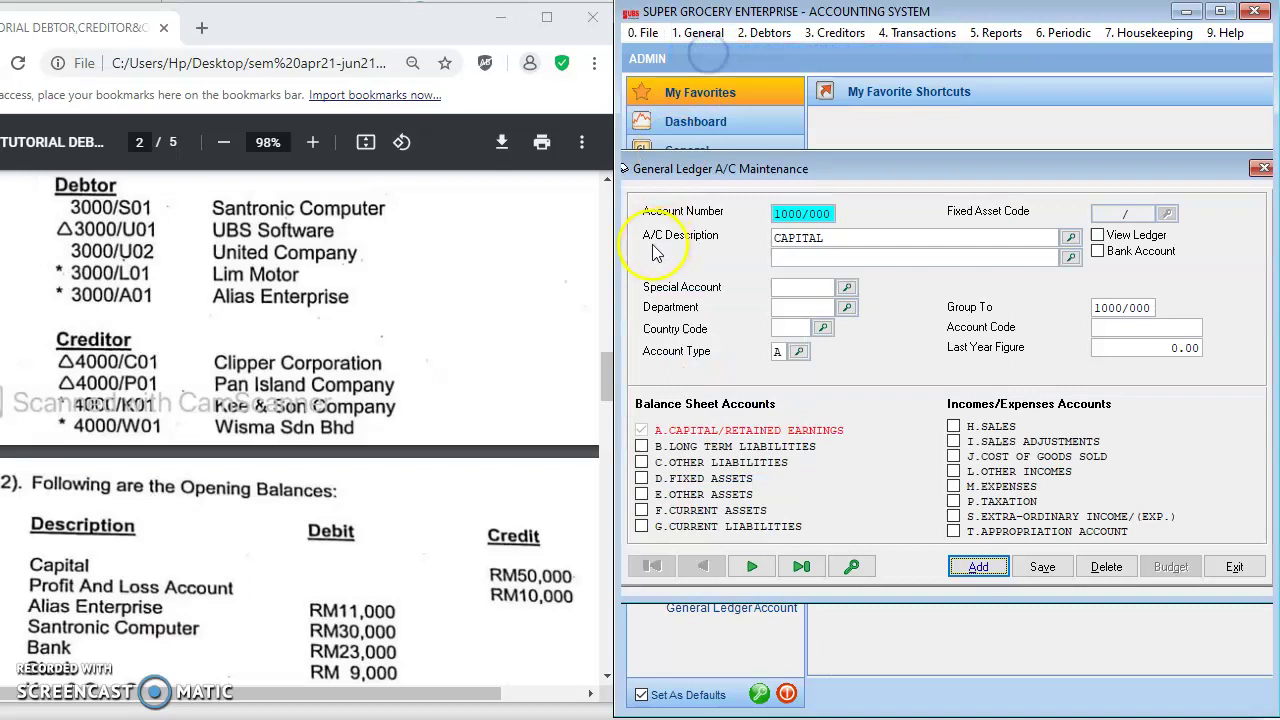
{"action": "scroll", "coordinate": [335, 483], "scroll_direction": "down", "scroll_amount": 2}
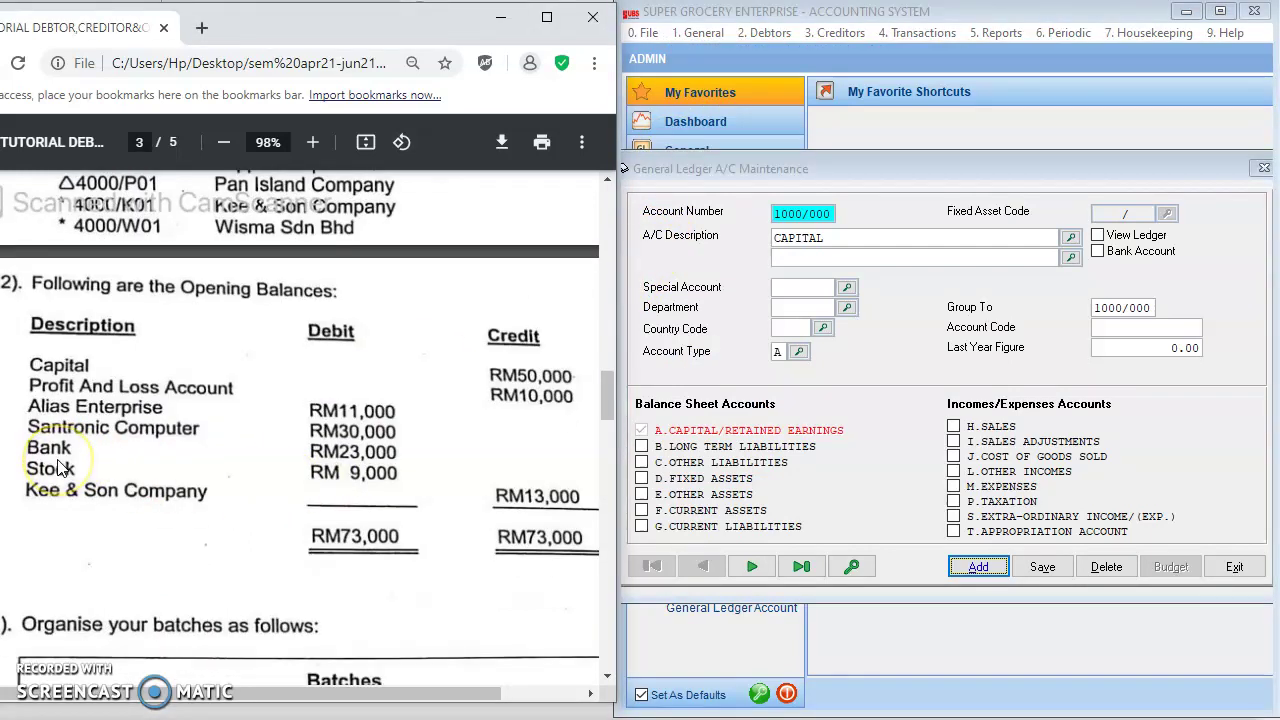
{"action": "scroll", "coordinate": [75, 470], "scroll_direction": "up", "scroll_amount": 6}
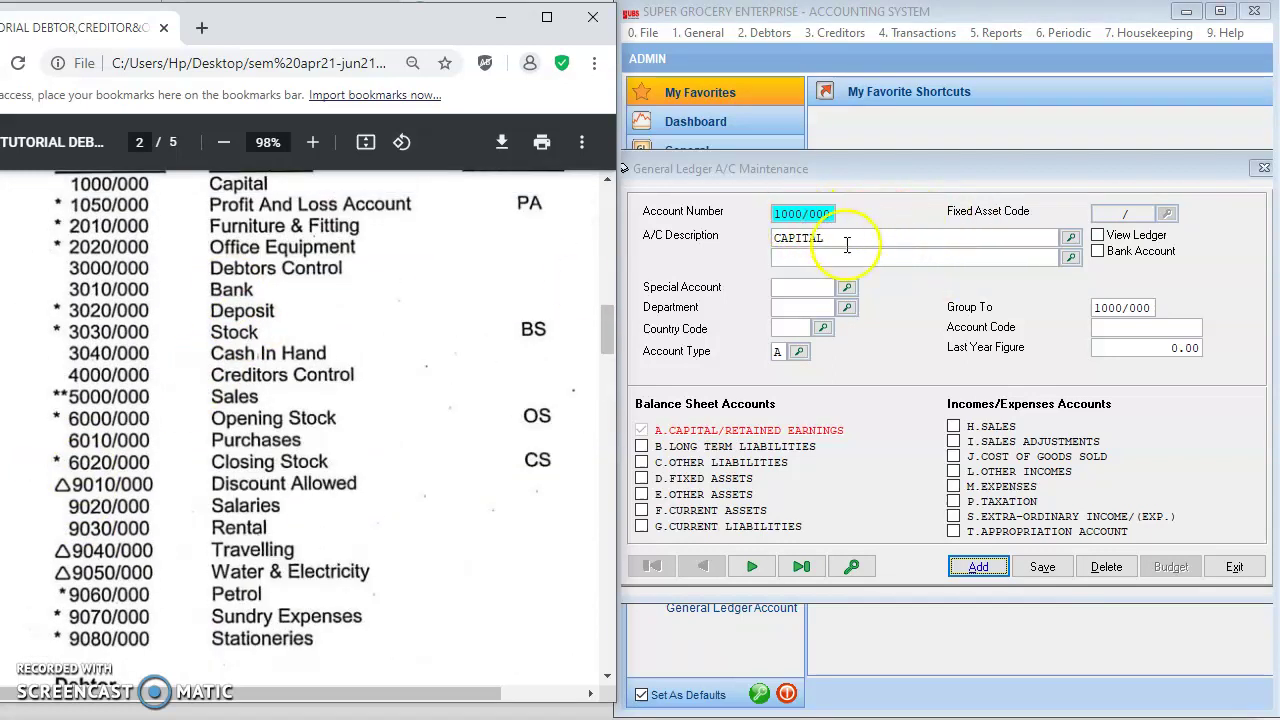
{"action": "left_click", "coordinate": [978, 567]}
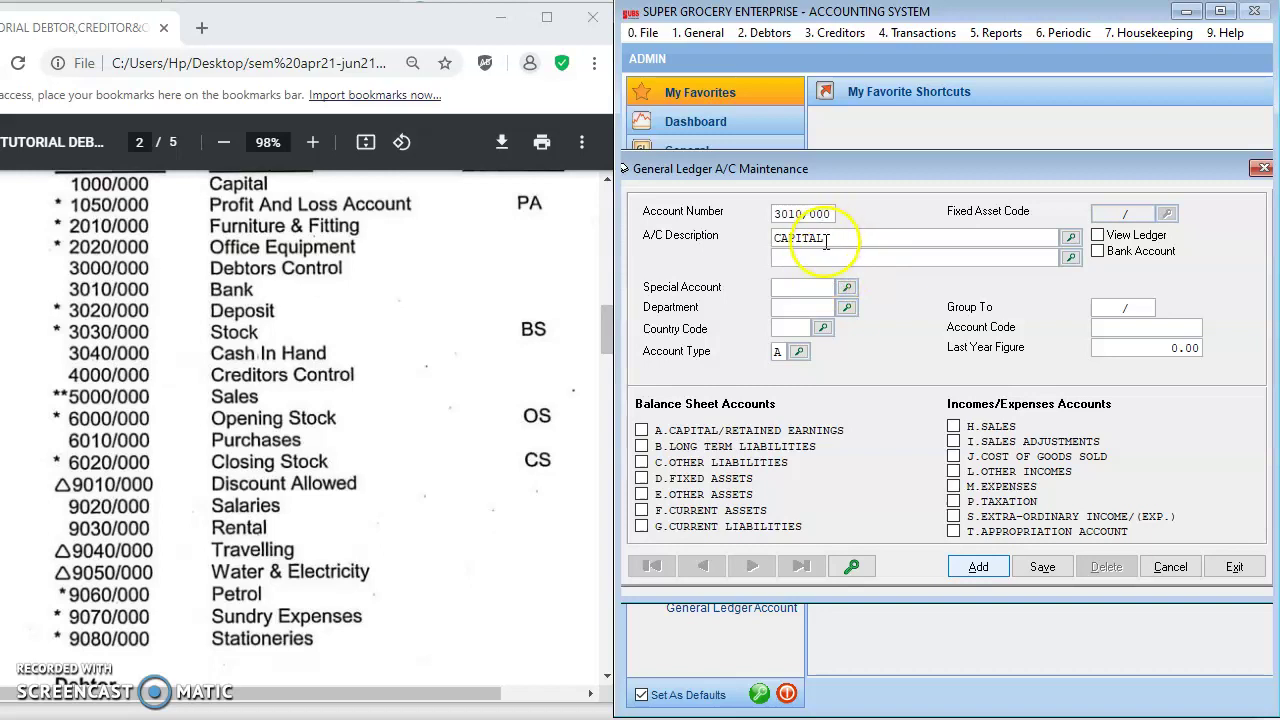
{"action": "left_click_drag", "start_coordinate": [828, 237], "coordinate": [728, 242]}
{"action": "type", "text": "BANK"}
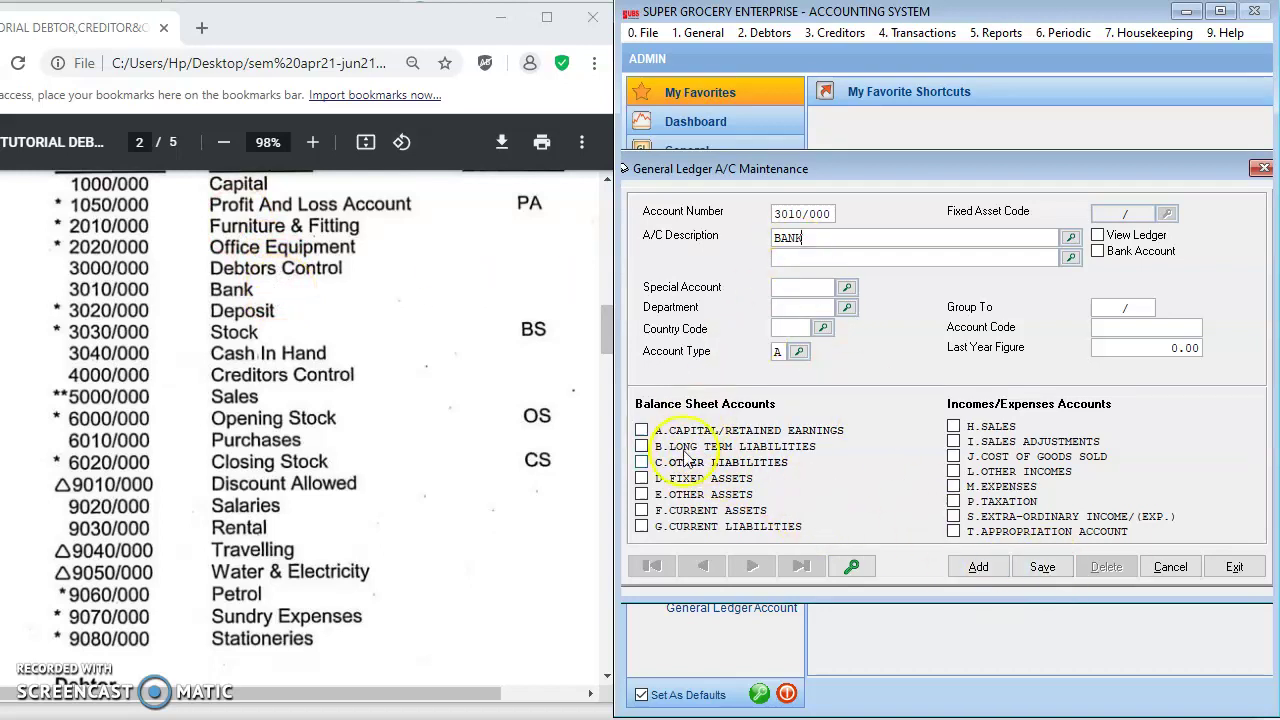
{"action": "left_click", "coordinate": [642, 511]}
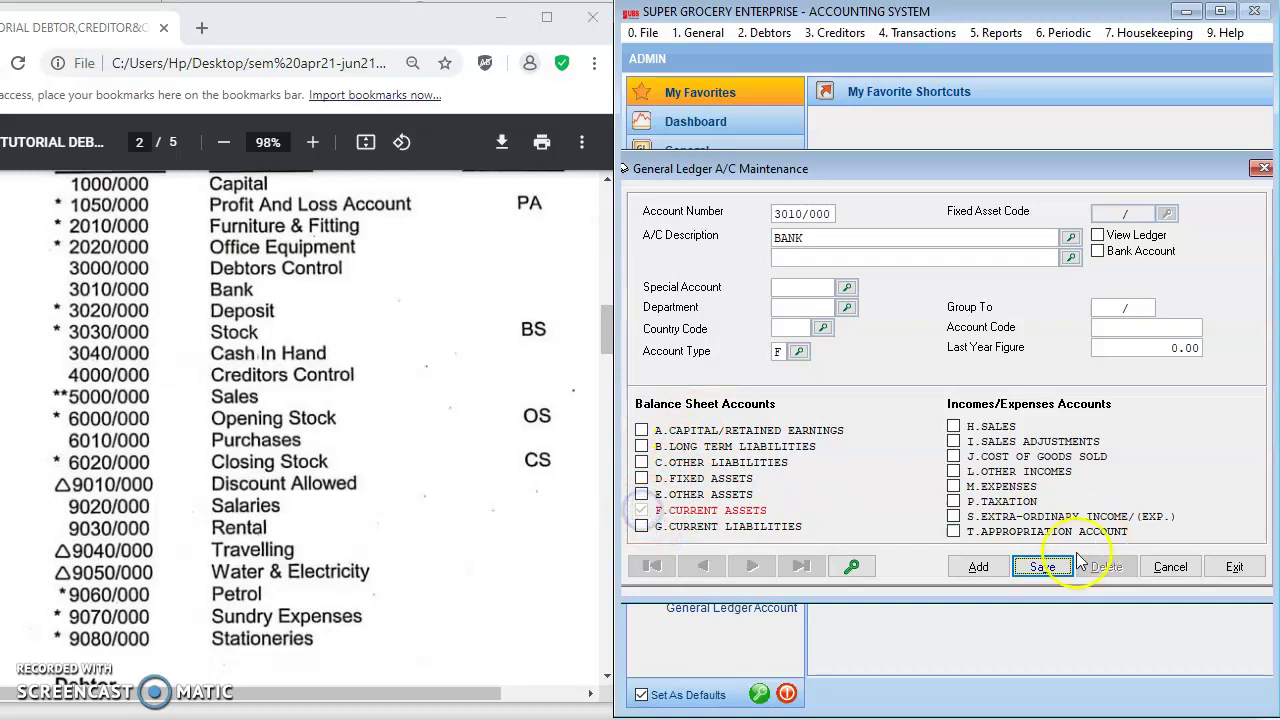
{"action": "left_click", "coordinate": [1040, 568]}
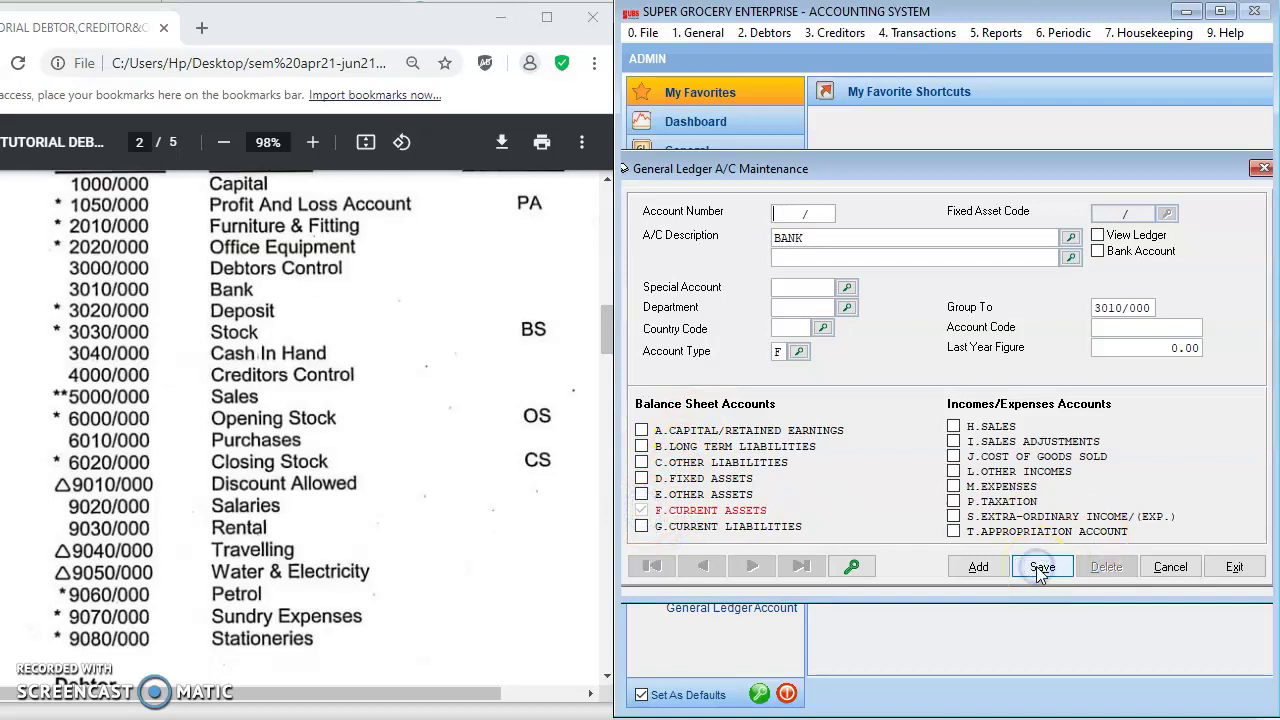
Check the assignment's opening balances for the next missing account and find Stock in the chart of accounts
{"action": "scroll", "coordinate": [386, 429], "scroll_direction": "down", "scroll_amount": 9}
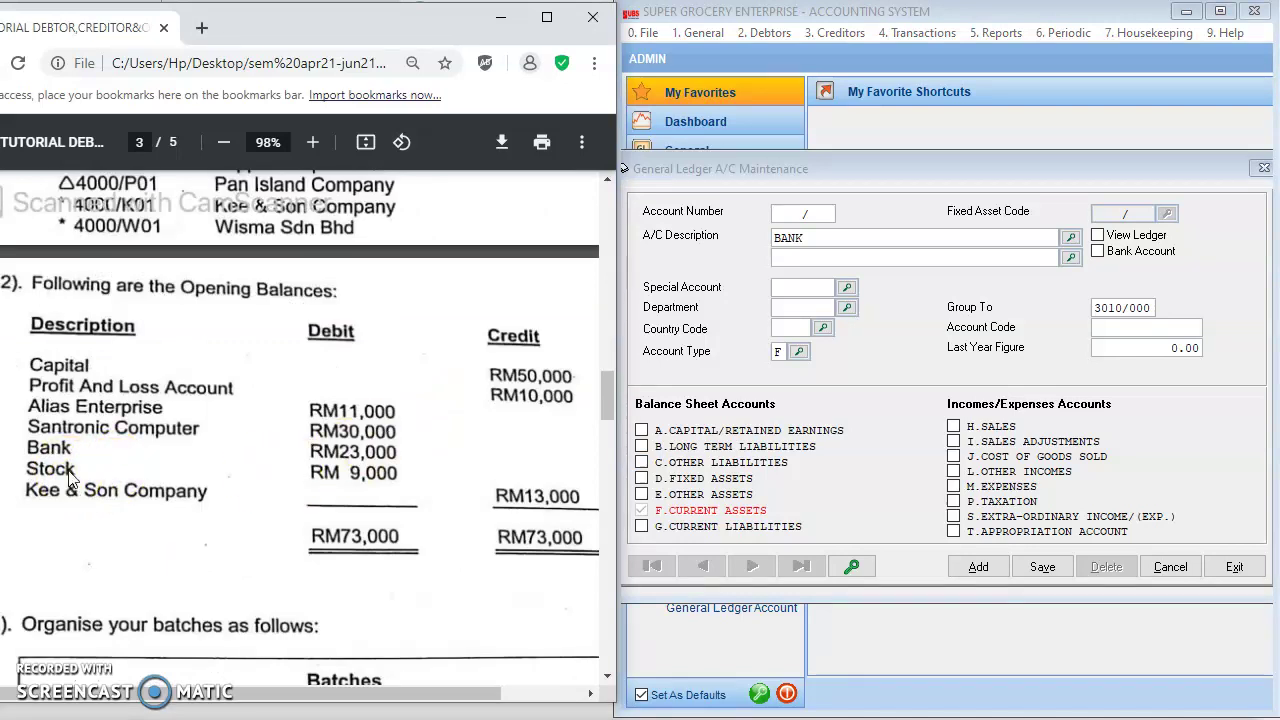
{"action": "scroll", "coordinate": [70, 478], "scroll_direction": "up", "scroll_amount": 9}
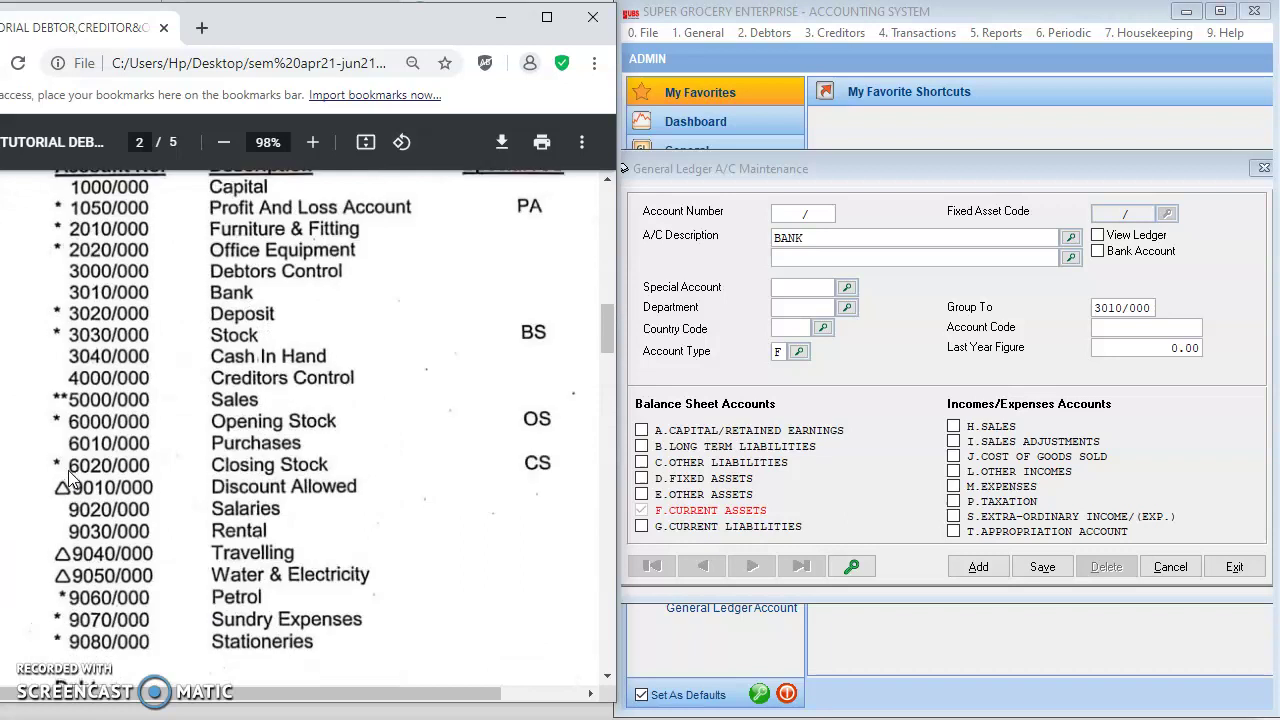
{"action": "scroll", "coordinate": [296, 378], "scroll_direction": "down", "scroll_amount": 2}
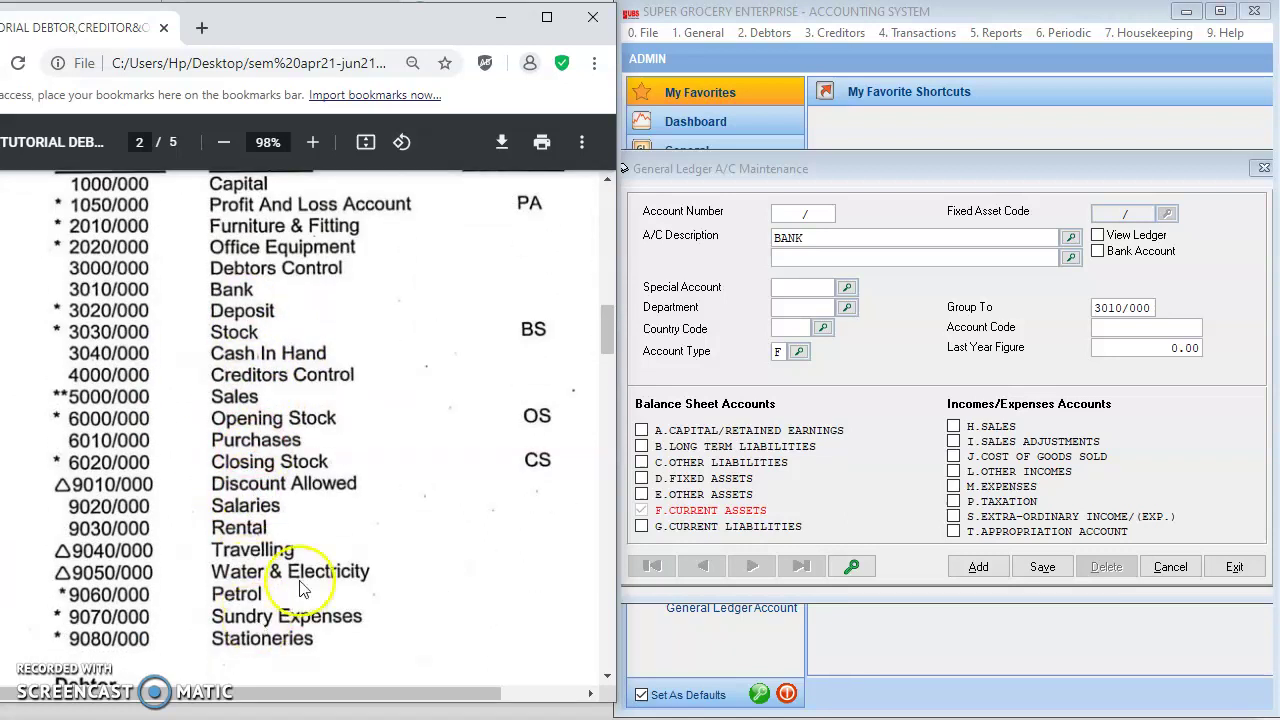
{"action": "scroll", "coordinate": [298, 577], "scroll_direction": "up", "scroll_amount": 2}
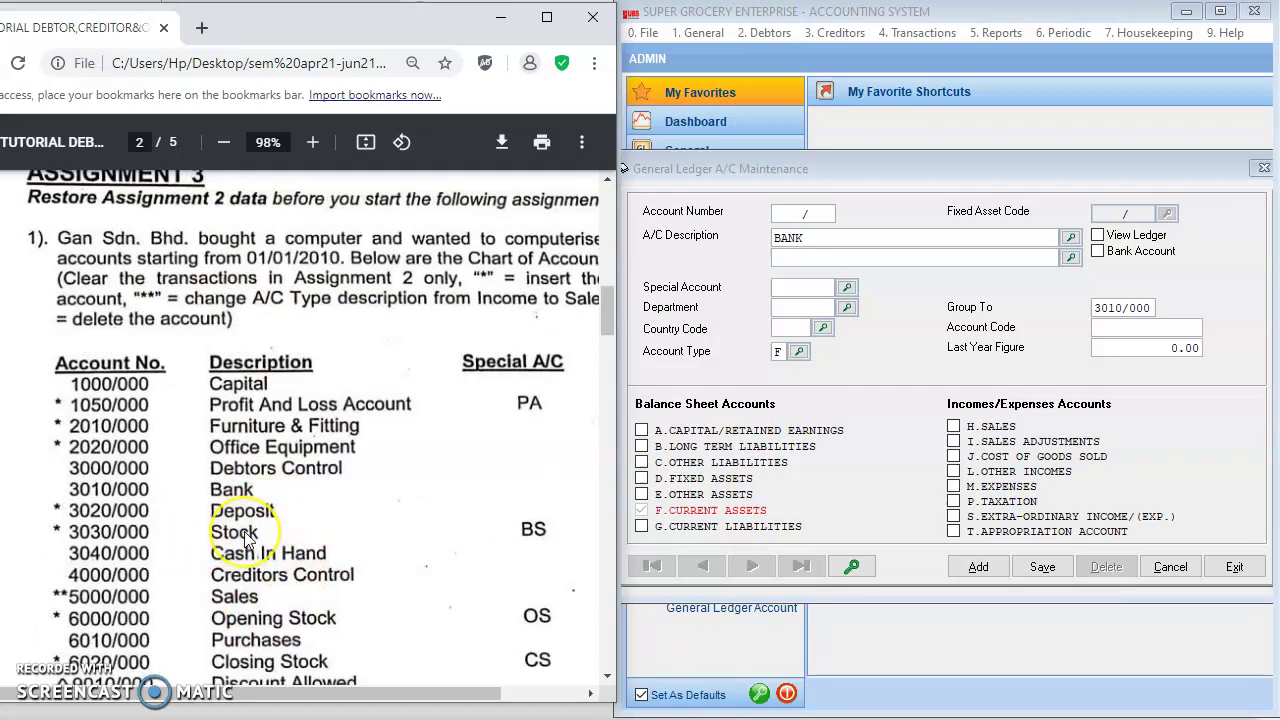
{"action": "left_click", "coordinate": [783, 210]}
{"action": "type", "text": "303"}
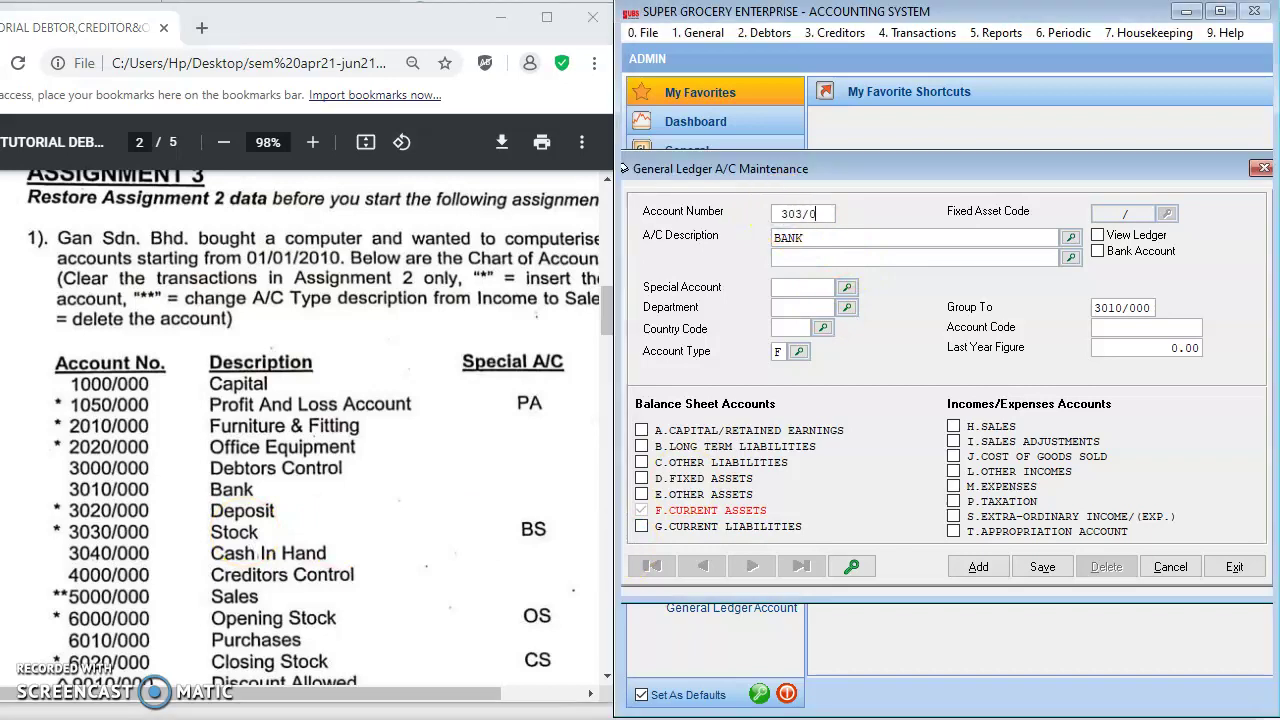
{"action": "key", "text": "Escape"}
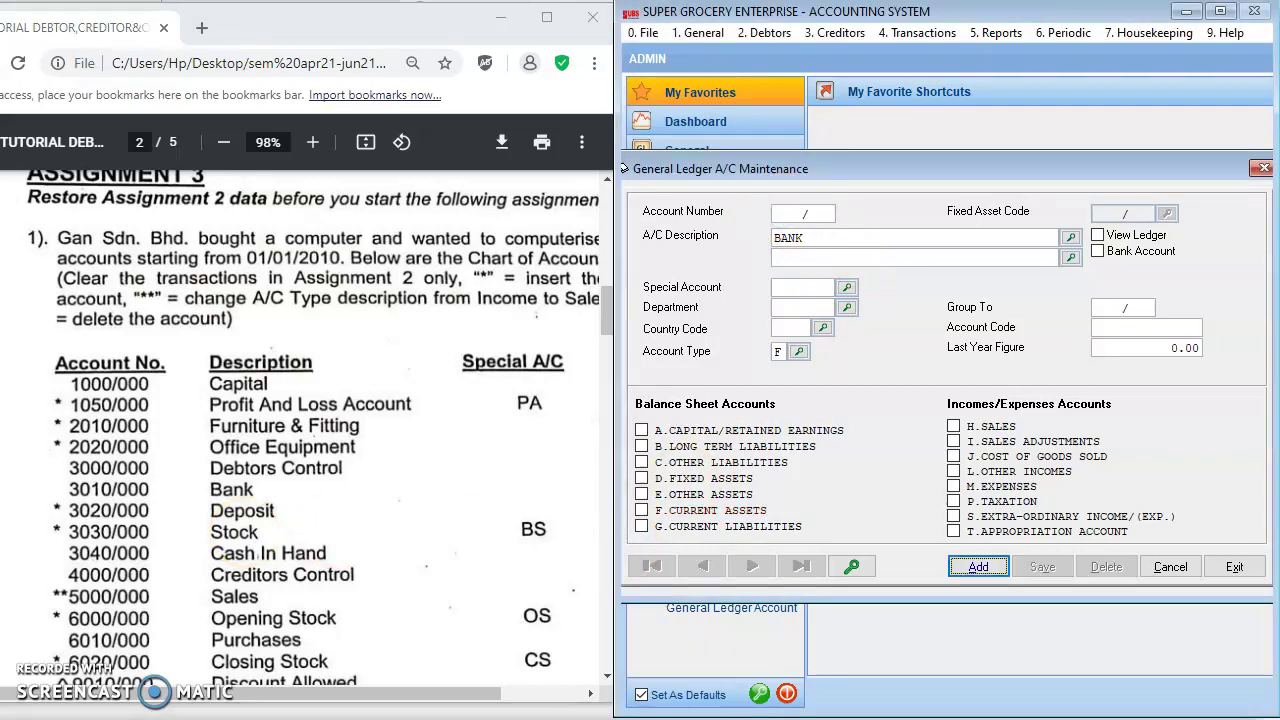
Add the general ledger account 3030/000 STOCK with special account BS (Balance Sheet Stock), and save it
{"action": "left_click", "coordinate": [775, 213]}
{"action": "type", "text": "3030"}
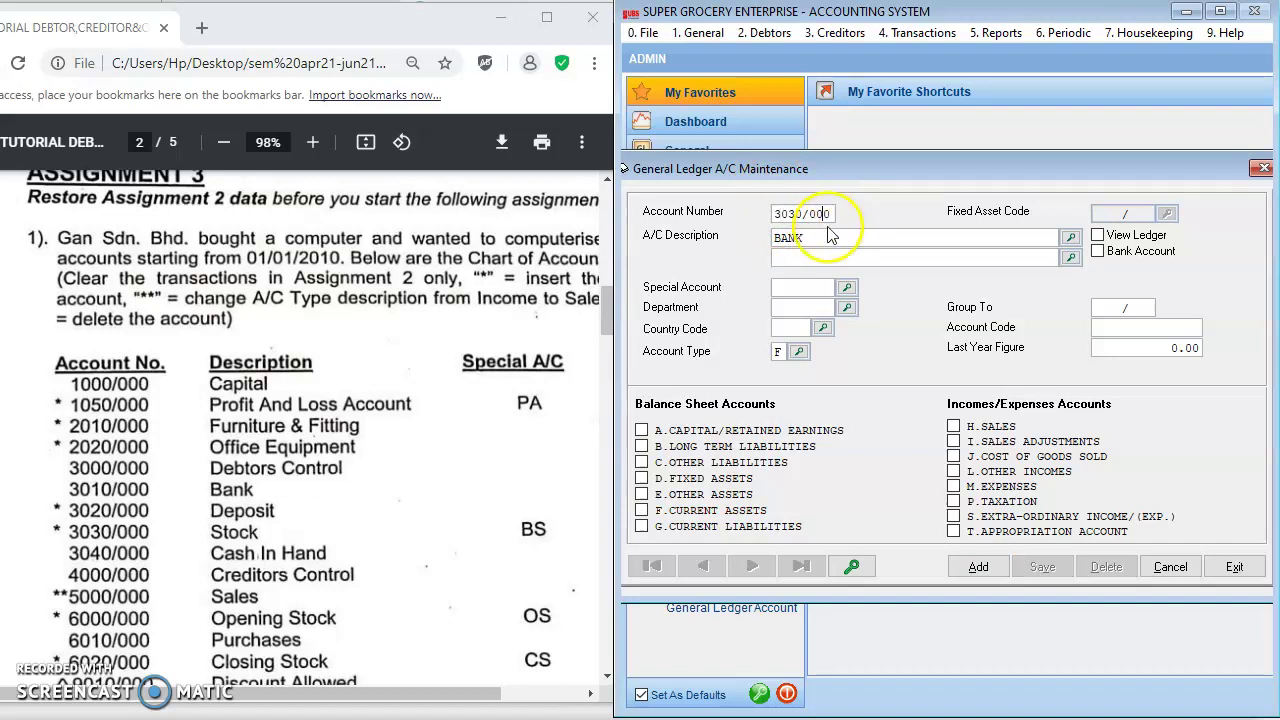
{"action": "double_click", "coordinate": [787, 237]}
{"action": "type", "text": "STO"}
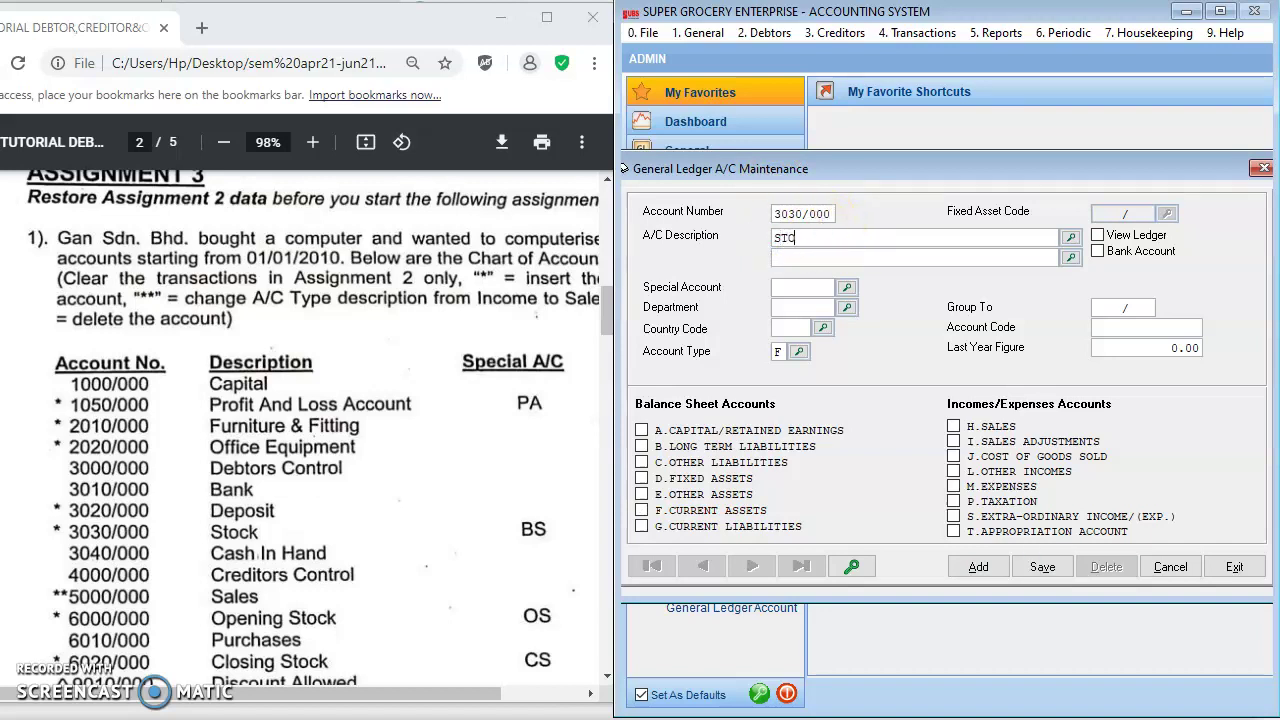
{"action": "type", "text": "CK"}
{"action": "left_click", "coordinate": [847, 288]}
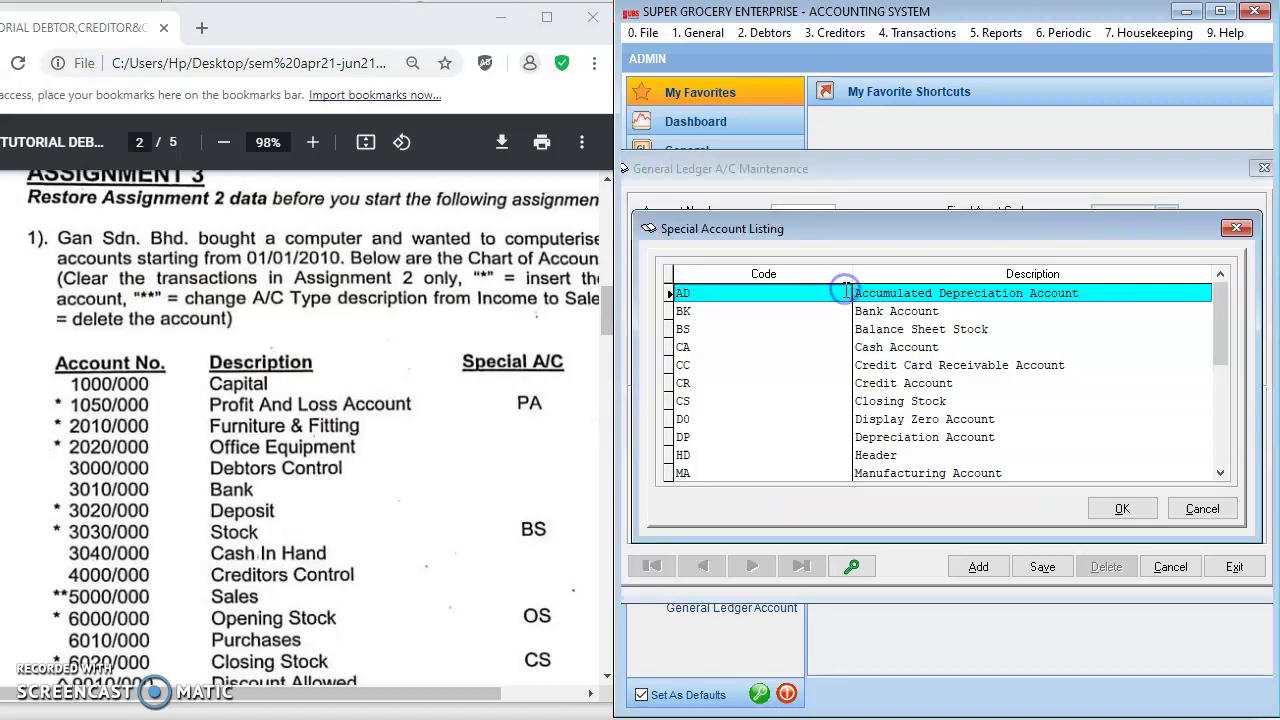
{"action": "left_click", "coordinate": [712, 331]}
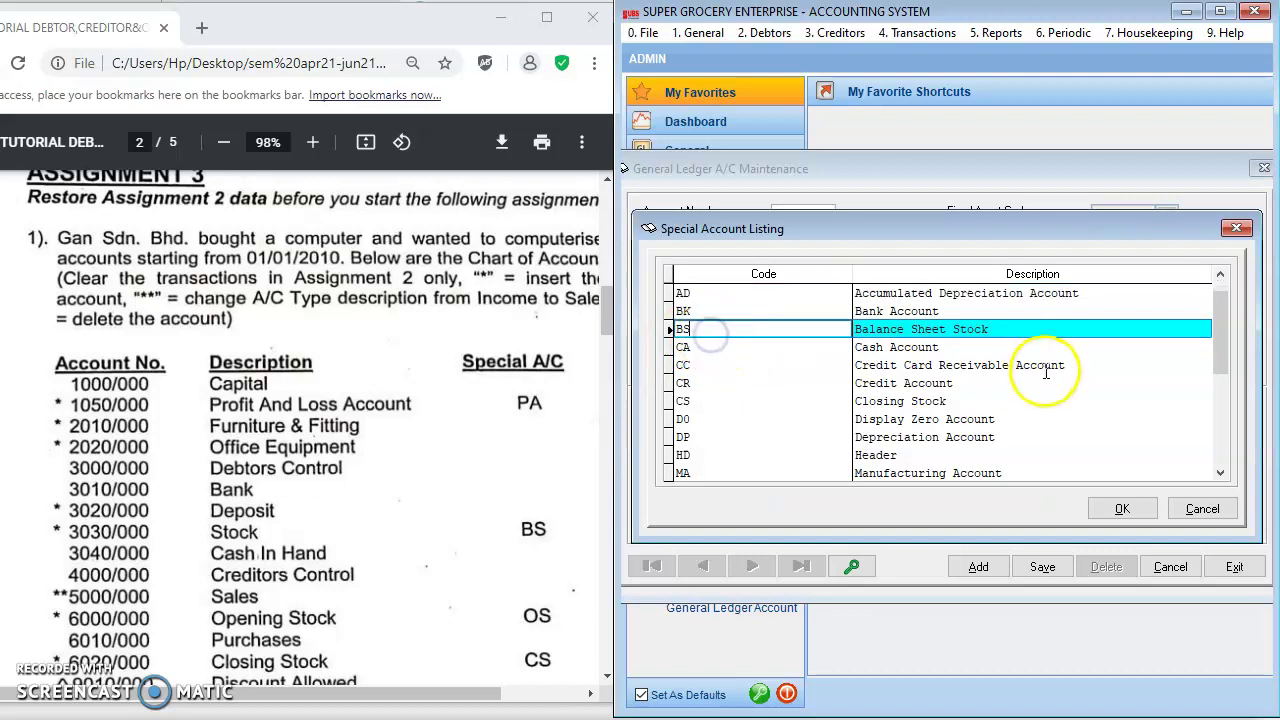
{"action": "left_click", "coordinate": [1116, 508]}
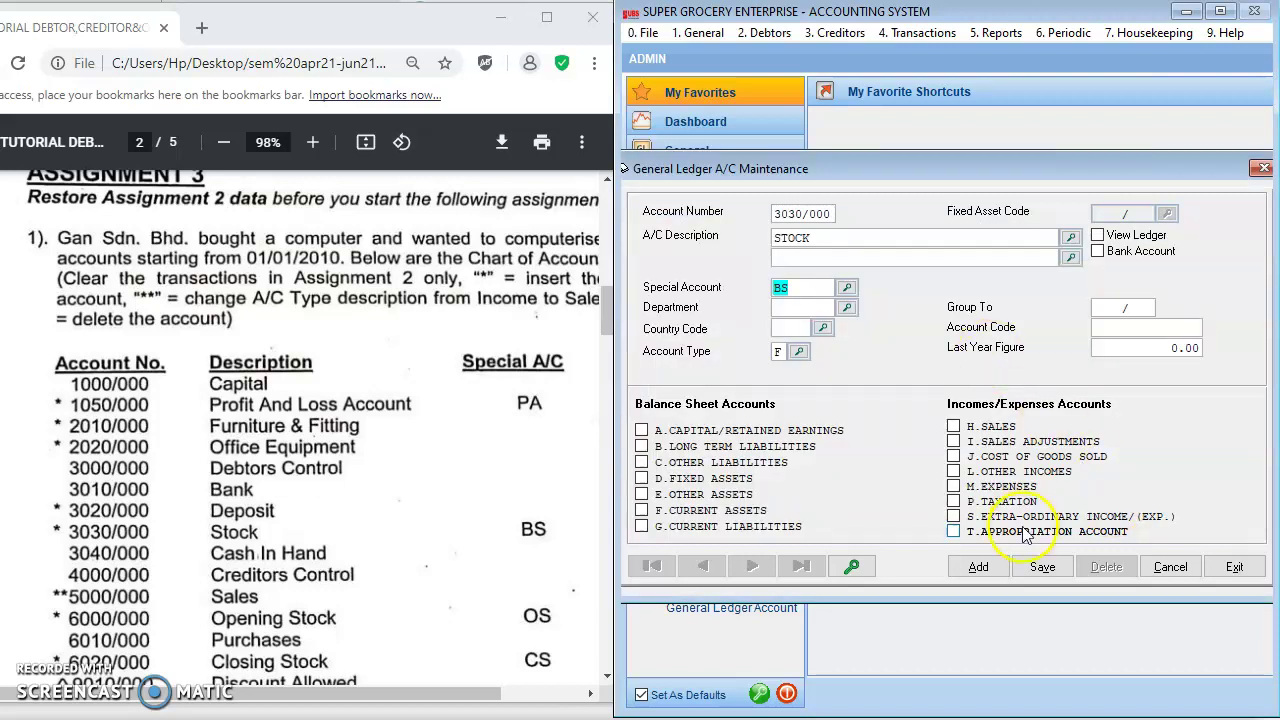
{"action": "left_click", "coordinate": [1035, 570]}
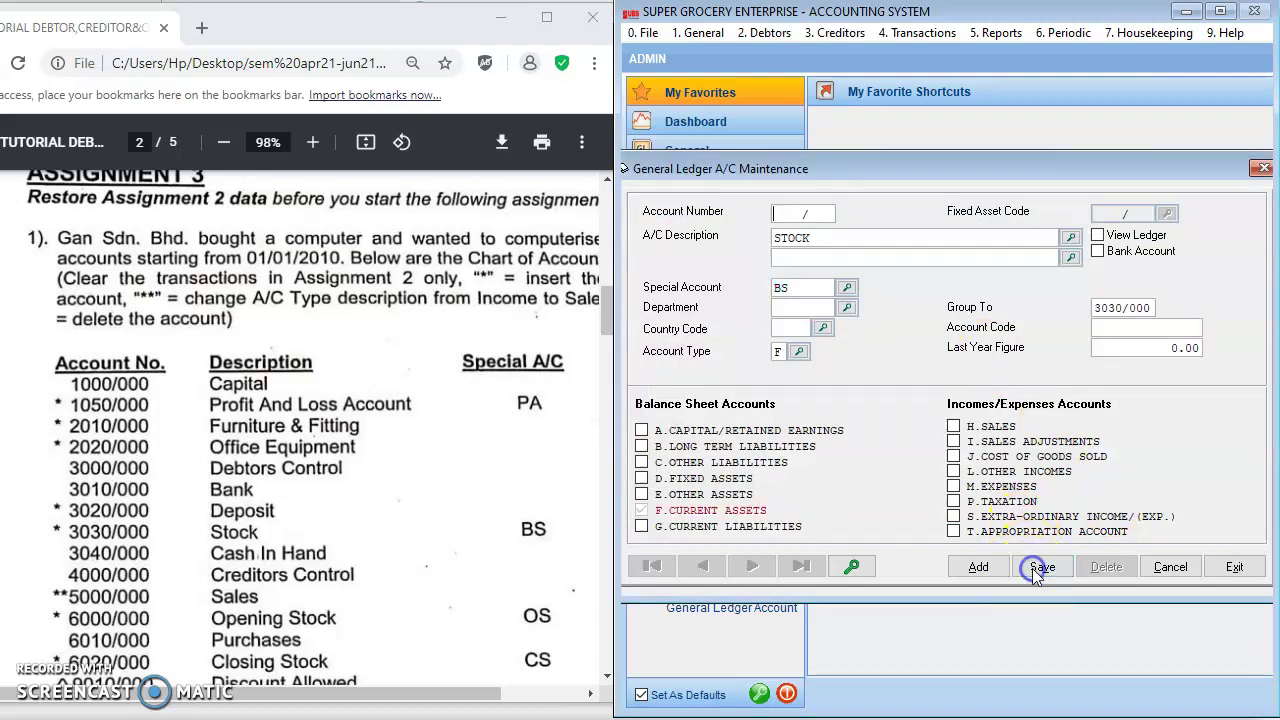
Check the opening balances against the assignment's creditor list, and switch from General Ledger A/C Maintenance to Creditors File Maintenance
{"action": "left_click", "coordinate": [449, 420]}
{"action": "scroll", "coordinate": [400, 430], "scroll_direction": "down", "scroll_amount": 10}
{"action": "scroll", "coordinate": [365, 436], "scroll_direction": "down", "scroll_amount": 4}
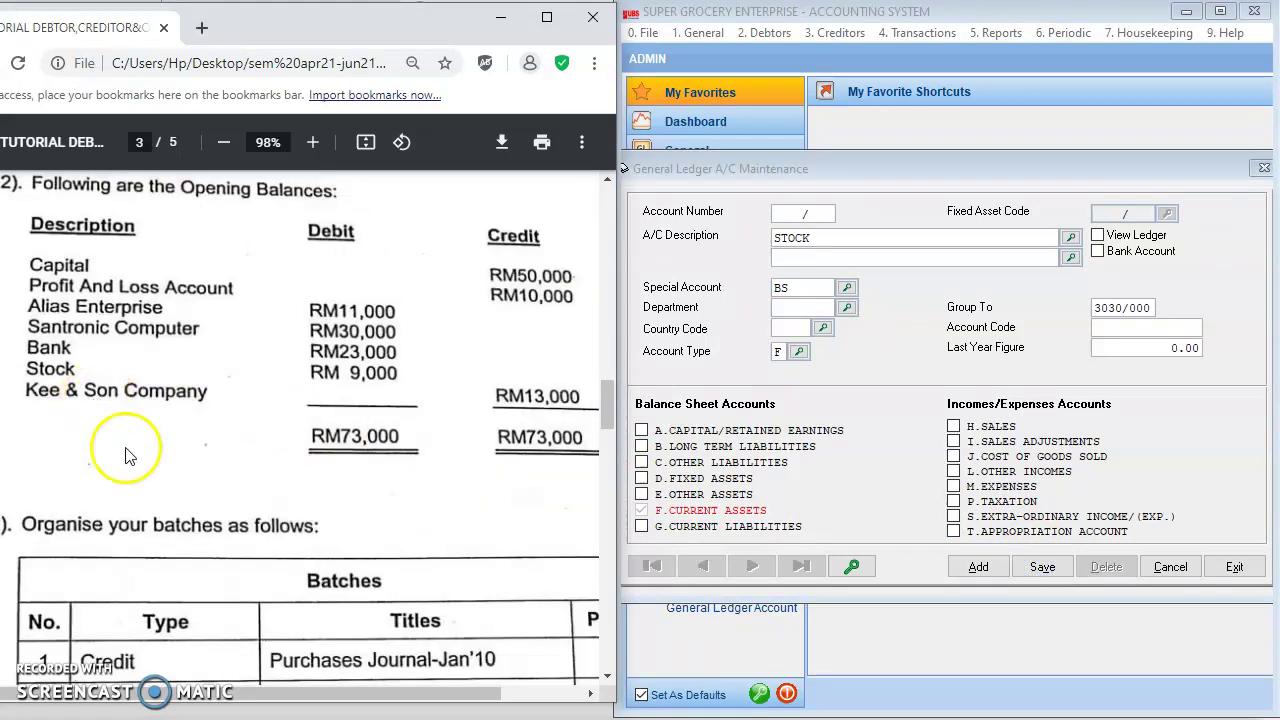
{"action": "scroll", "coordinate": [128, 455], "scroll_direction": "up", "scroll_amount": 3}
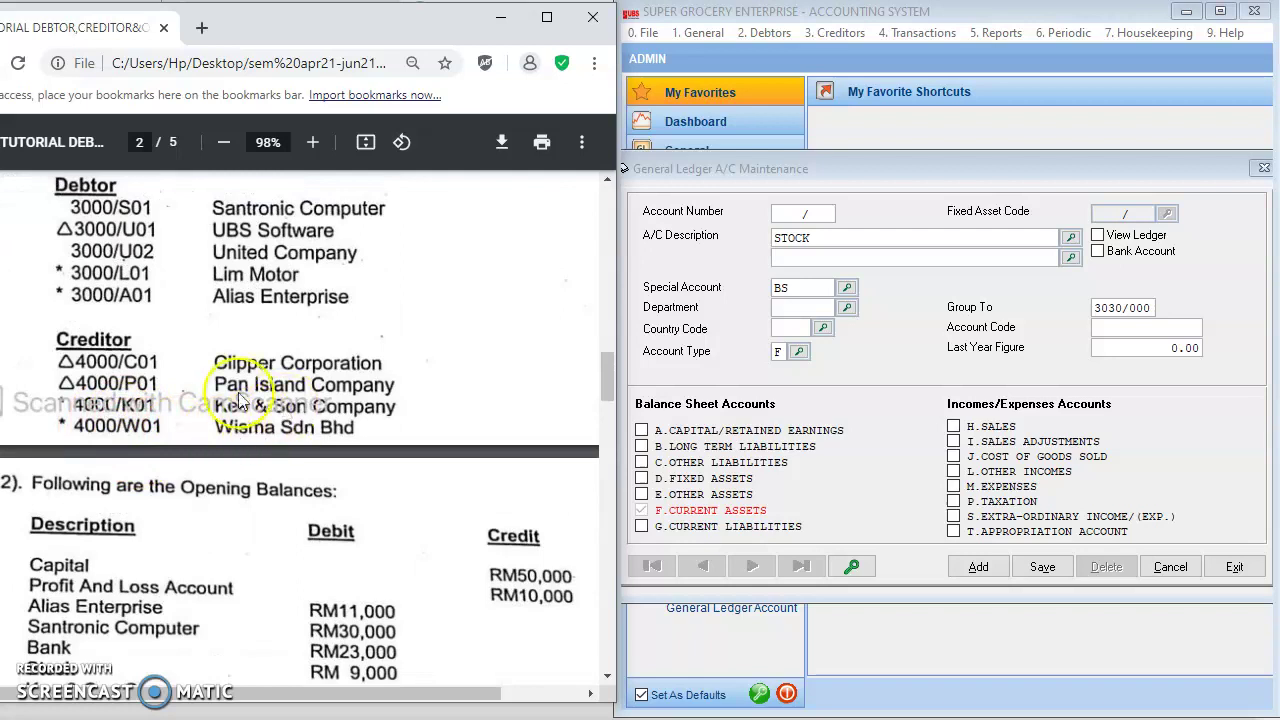
{"action": "left_click", "coordinate": [1245, 574]}
{"action": "left_click", "coordinate": [834, 33]}
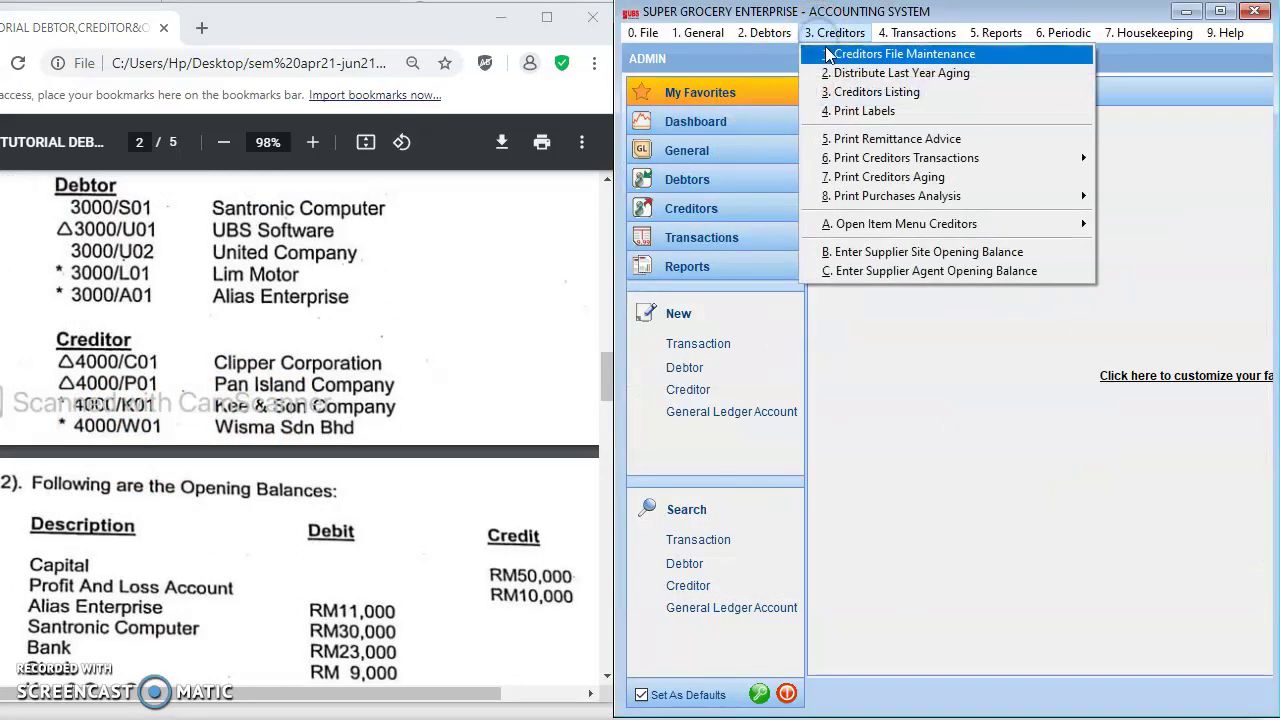
{"action": "left_click", "coordinate": [828, 57]}
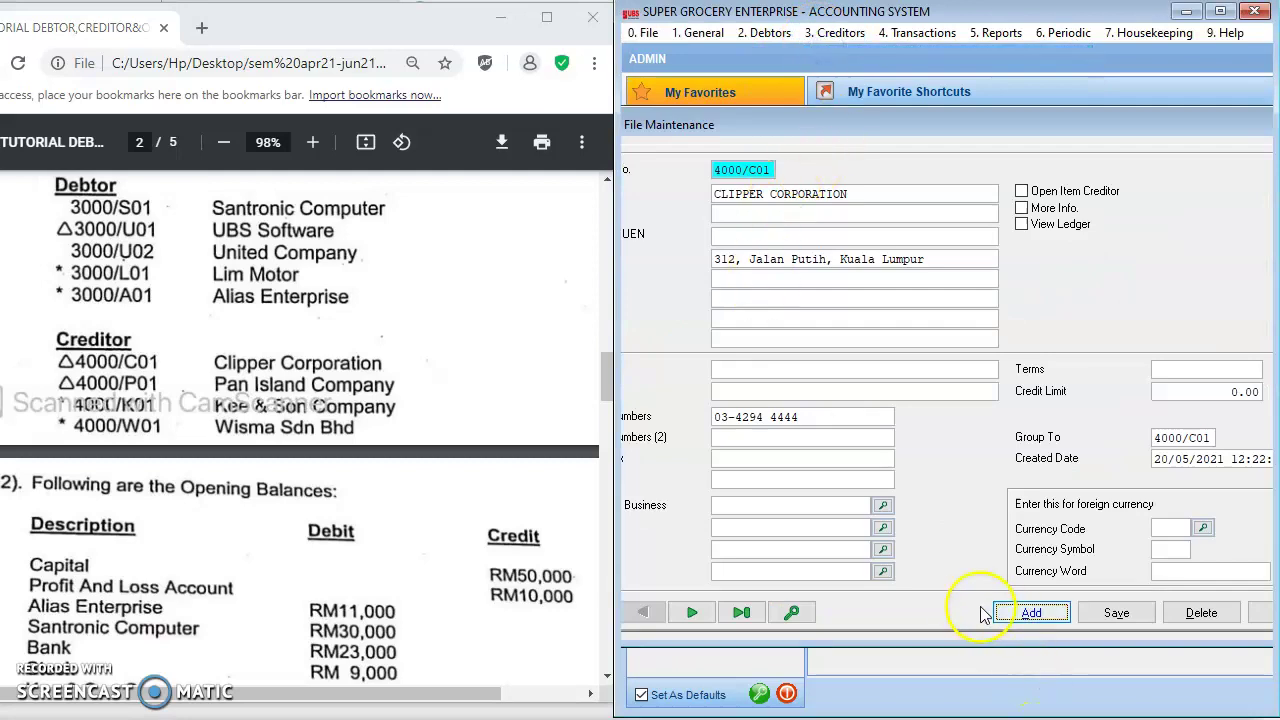
Add the creditor 4000/K01 with the name KEE & SON COMPANY and save the record
{"action": "left_click", "coordinate": [1031, 614]}
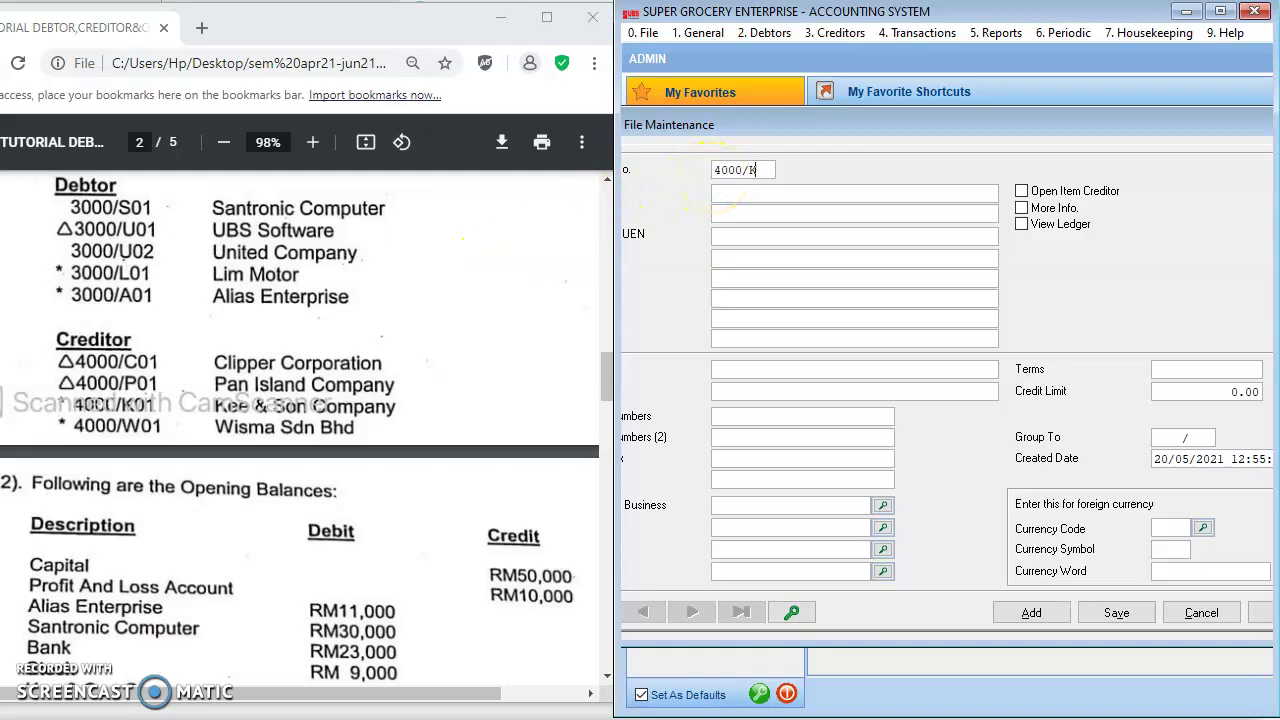
{"action": "left_click", "coordinate": [735, 193]}
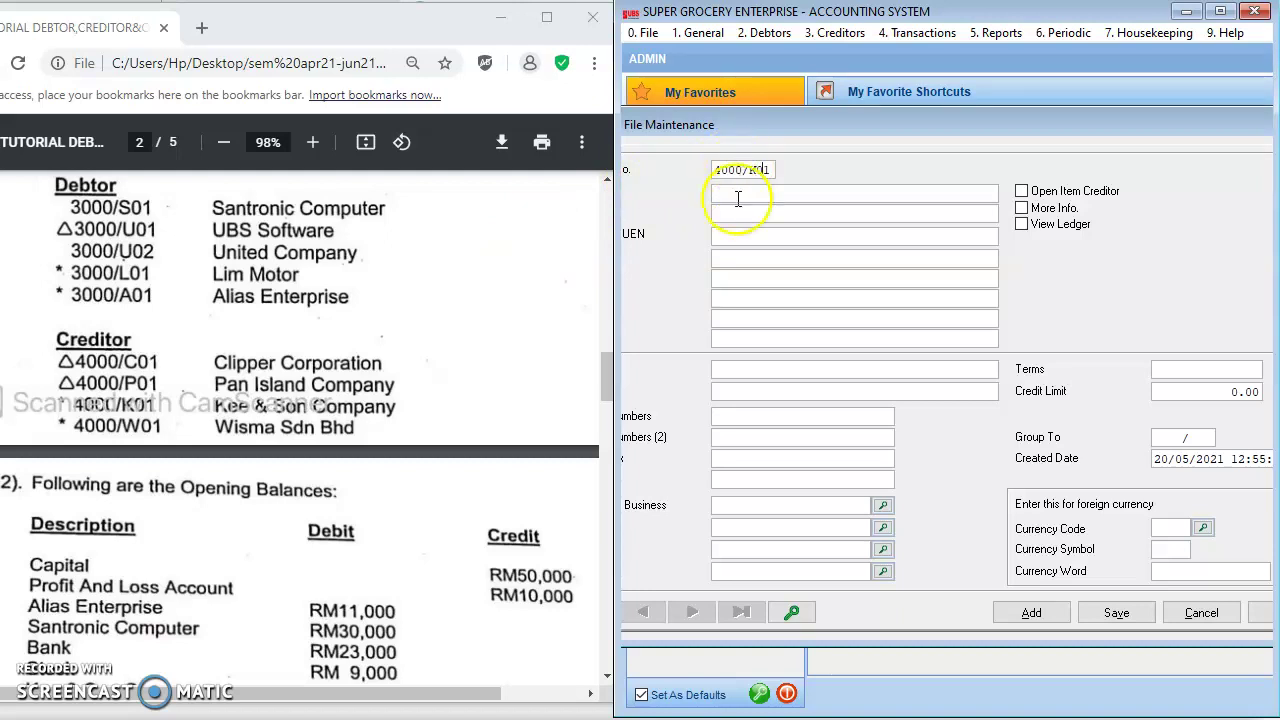
{"action": "type", "text": "KEE & SON COMPANY"}
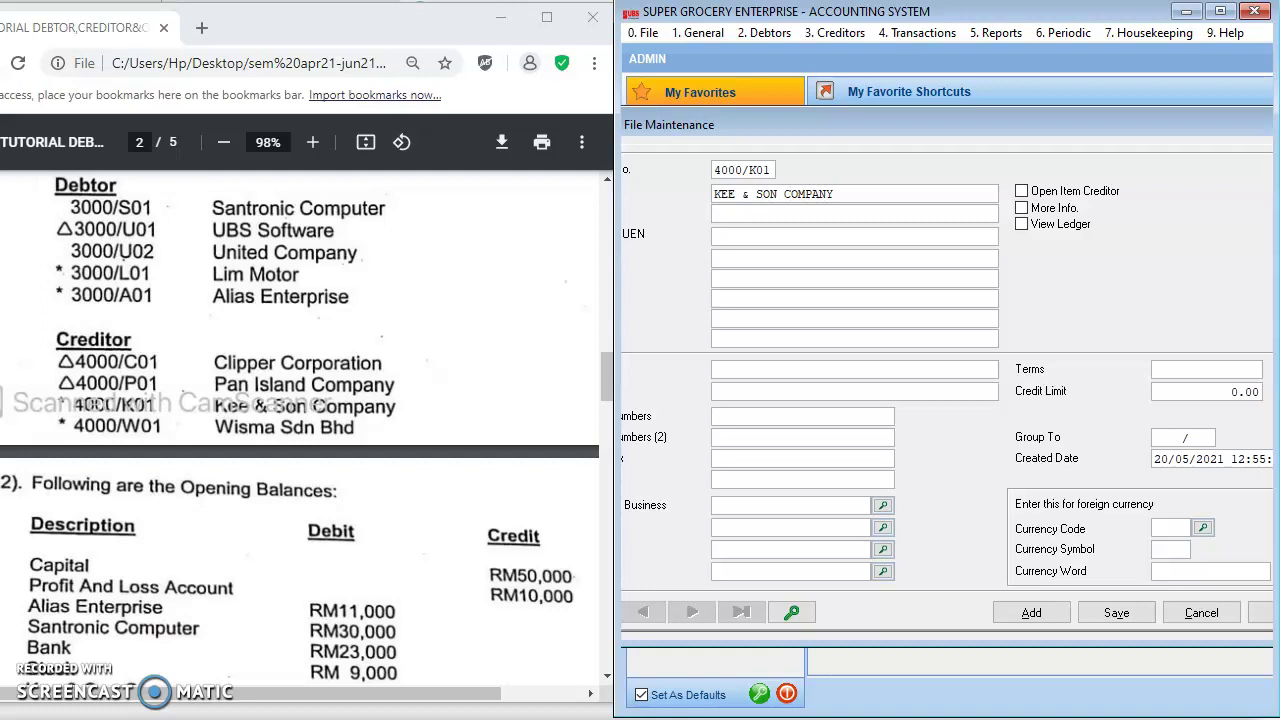
{"action": "left_click", "coordinate": [1116, 614]}
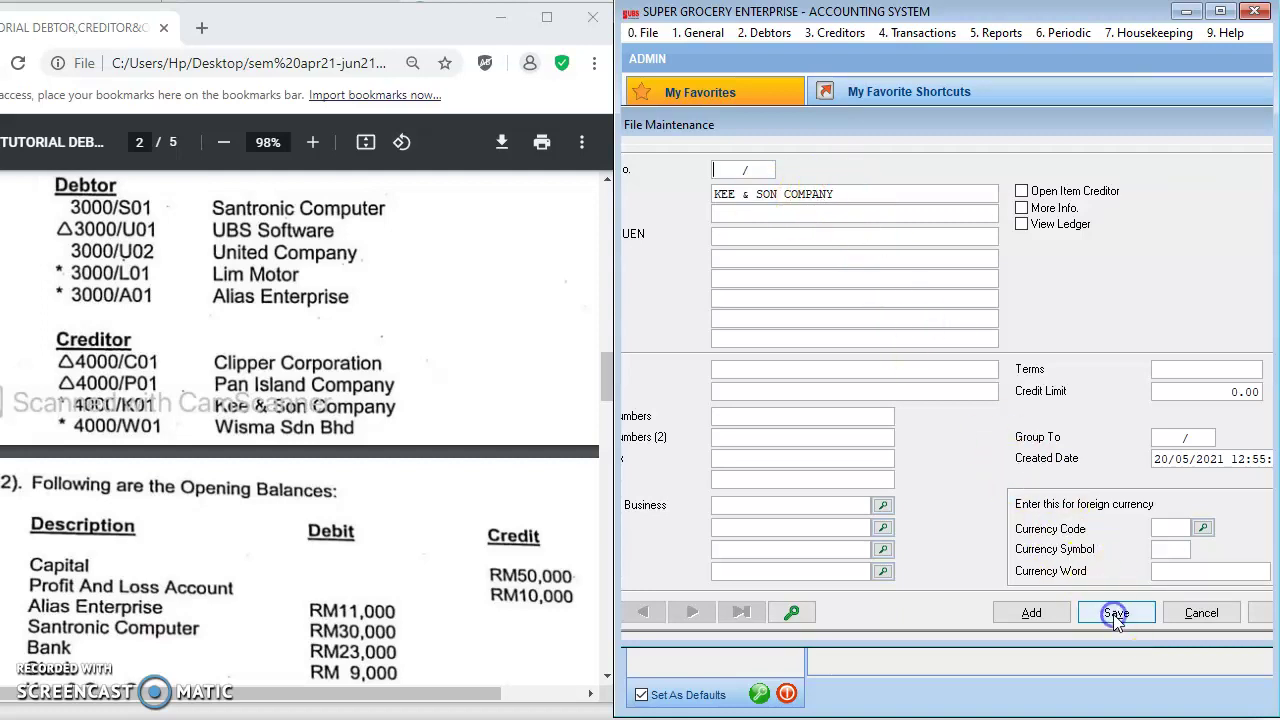
Look up the creditor listing for Kee & Son Company, and exit Creditors File Maintenance
{"action": "left_click", "coordinate": [791, 612]}
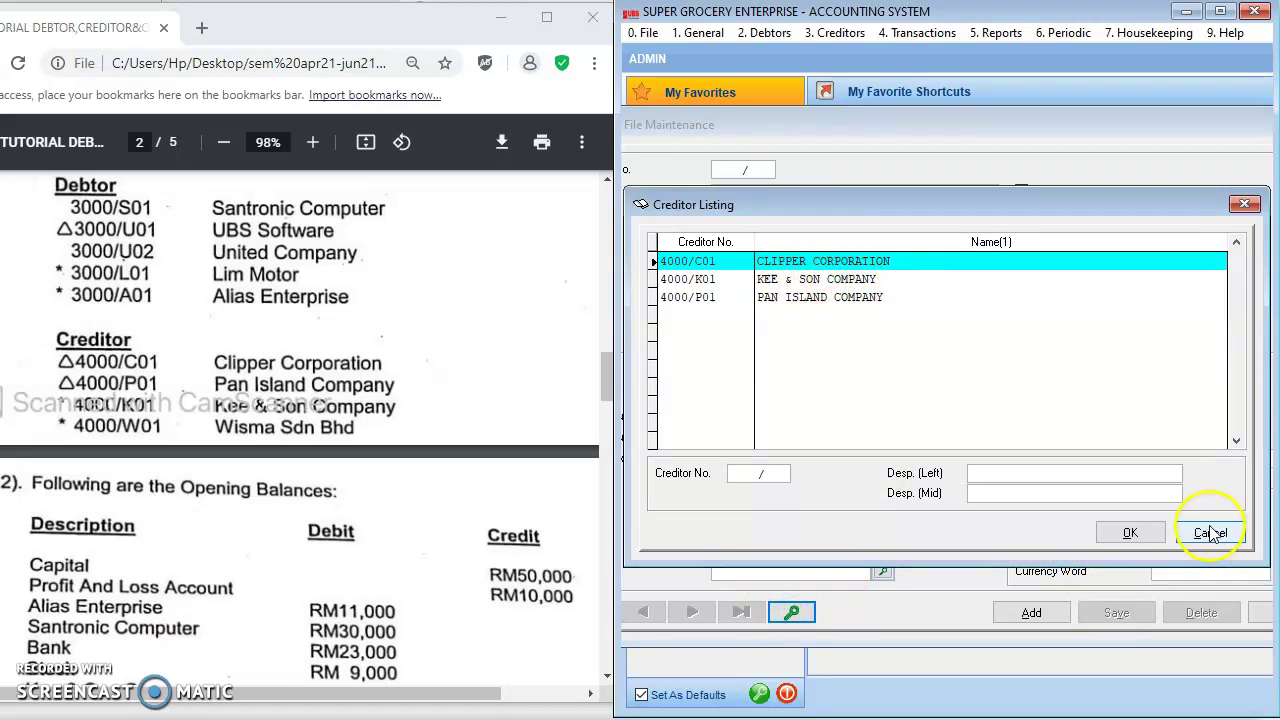
{"action": "left_click", "coordinate": [1244, 204]}
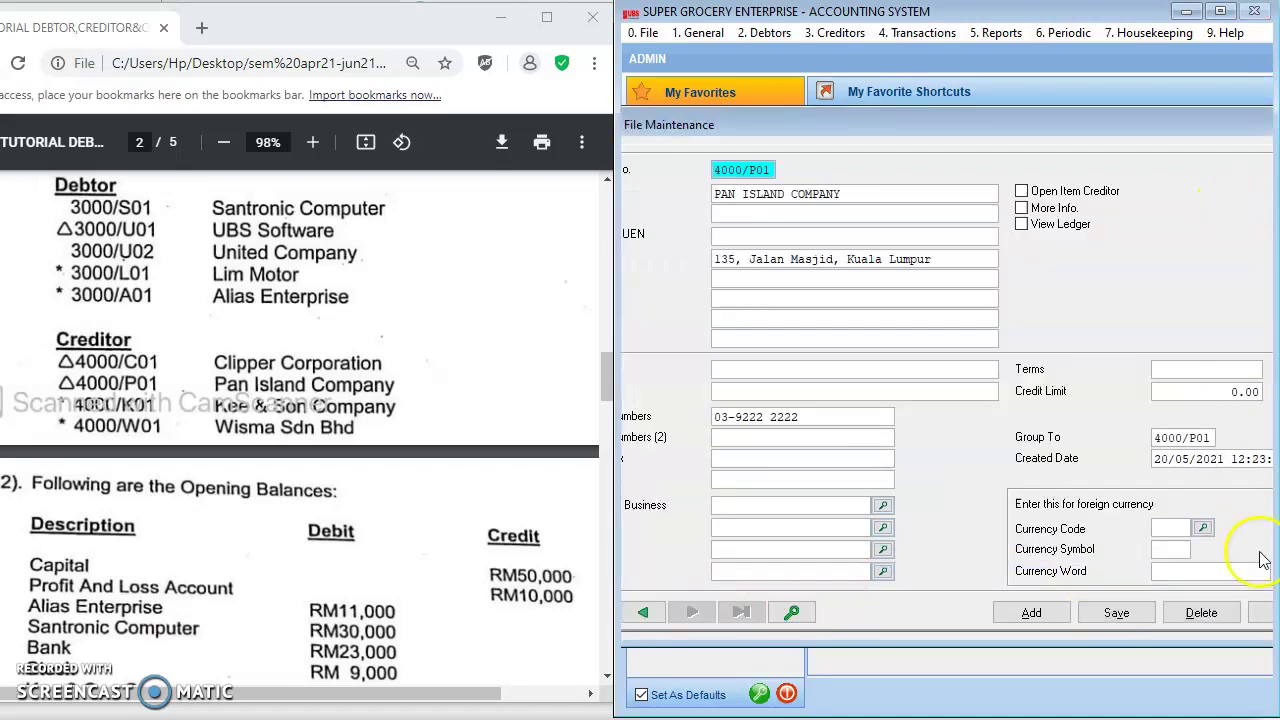
{"action": "left_click", "coordinate": [1265, 613]}
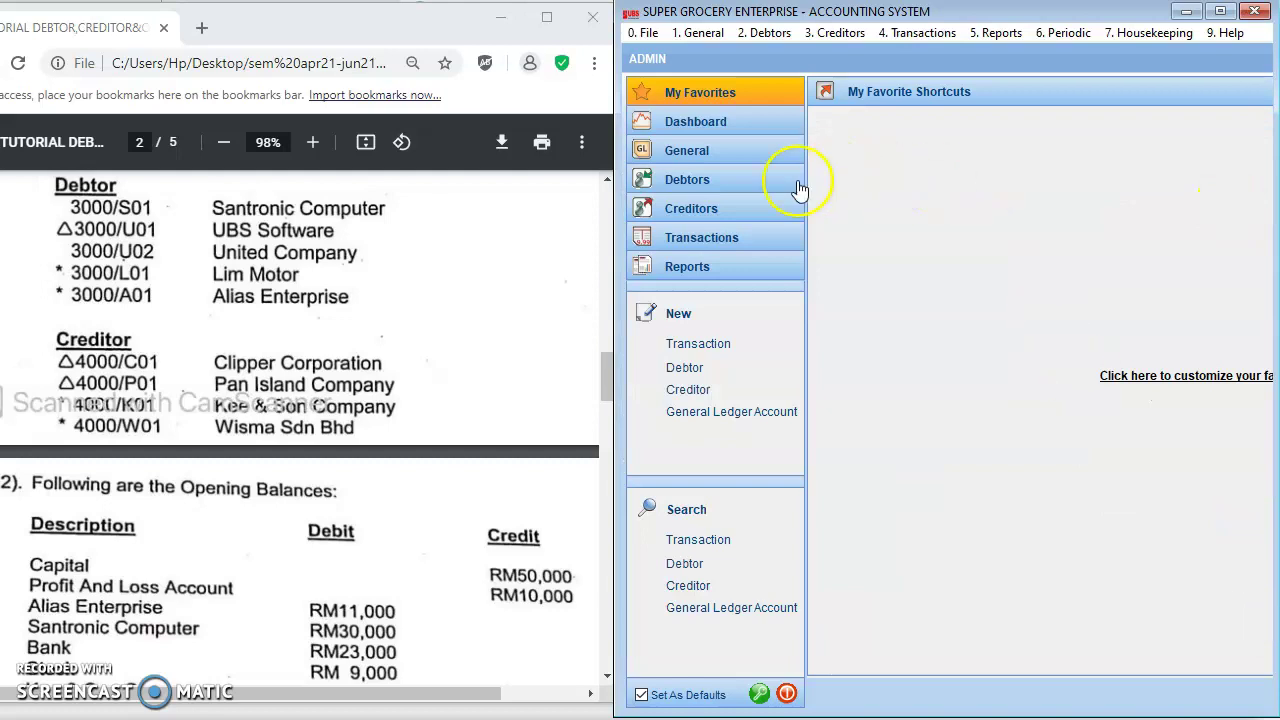
Bring the assignment's opening balances table into view and open Enter Opening Balances in the accounting system
{"action": "left_click", "coordinate": [177, 548]}
{"action": "scroll", "coordinate": [200, 535], "scroll_direction": "down", "scroll_amount": 3}
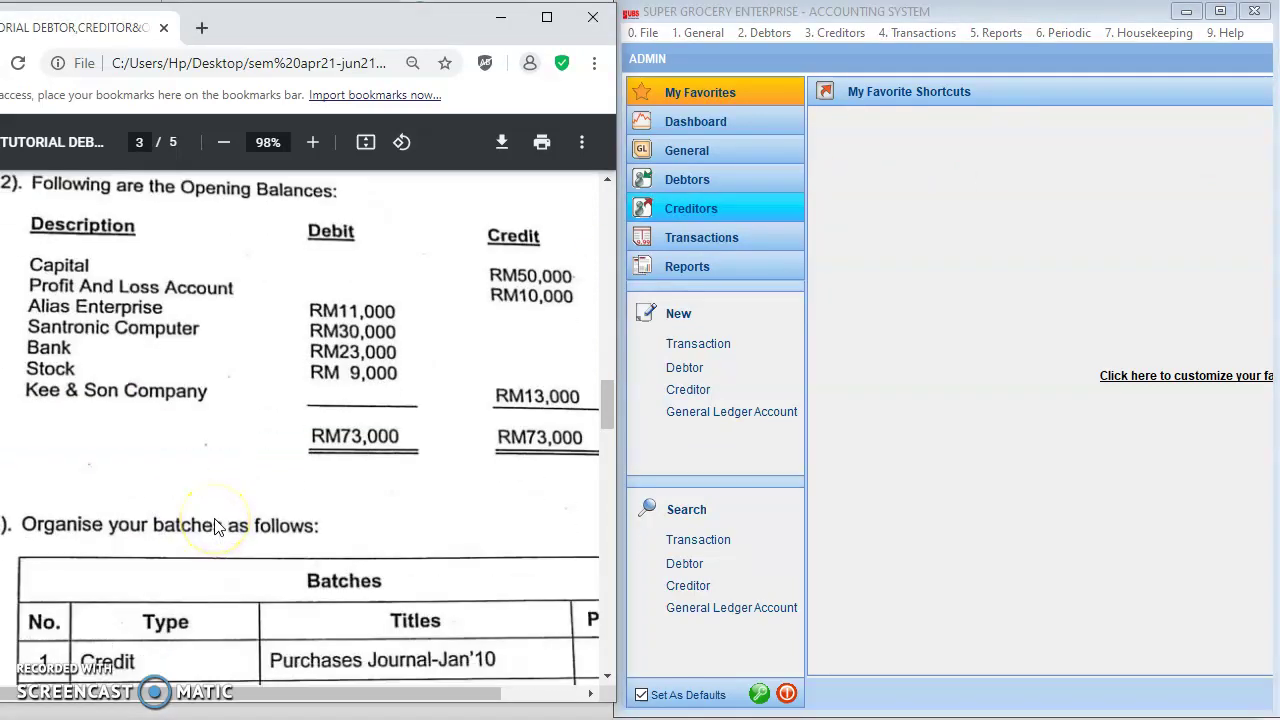
{"action": "left_click", "coordinate": [922, 186]}
{"action": "left_click", "coordinate": [705, 33]}
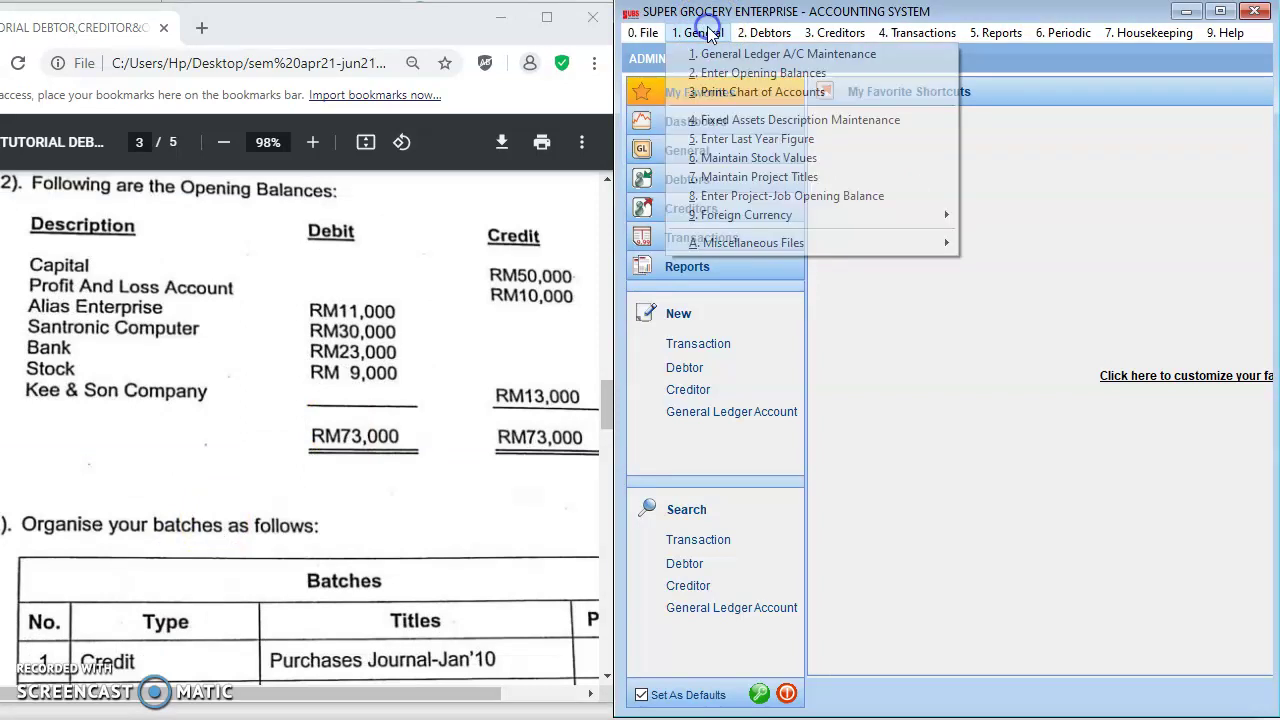
{"action": "left_click", "coordinate": [717, 75]}
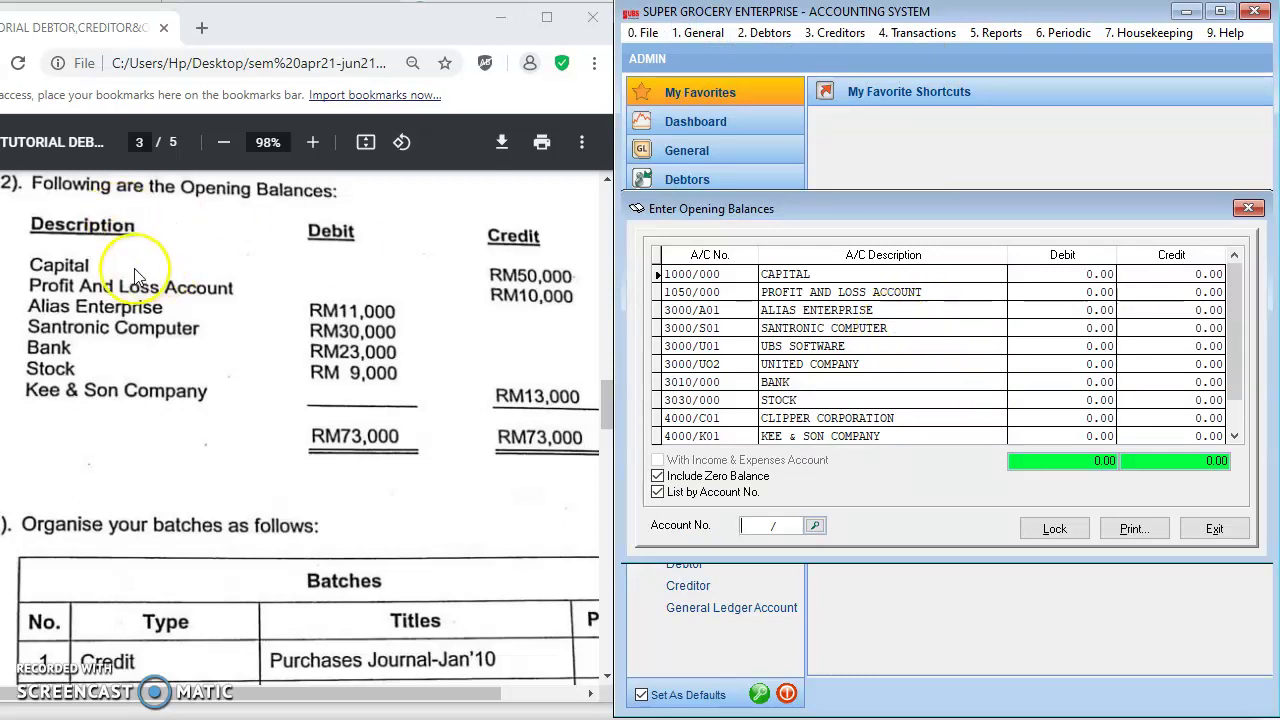
Enter credit opening balances of 50000 for CAPITAL and 10000 for PROFIT AND LOSS ACCOUNT
{"action": "left_click", "coordinate": [1140, 272]}
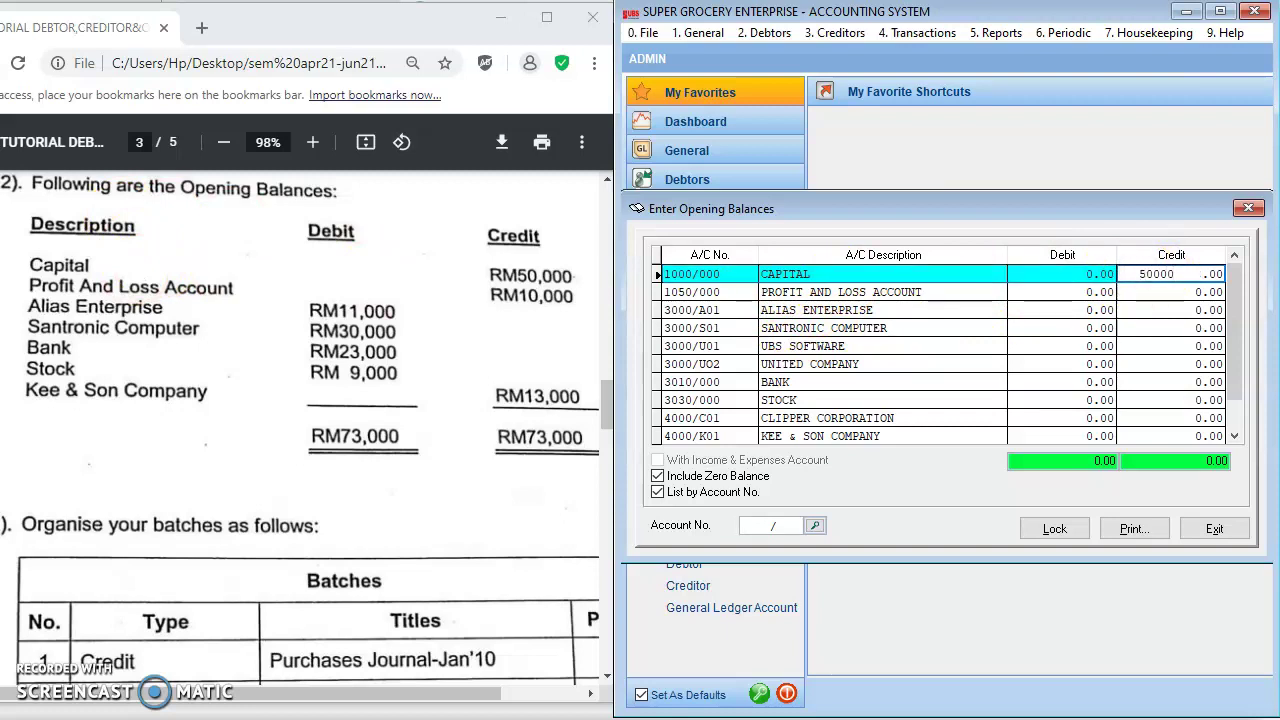
{"action": "left_click", "coordinate": [1141, 291]}
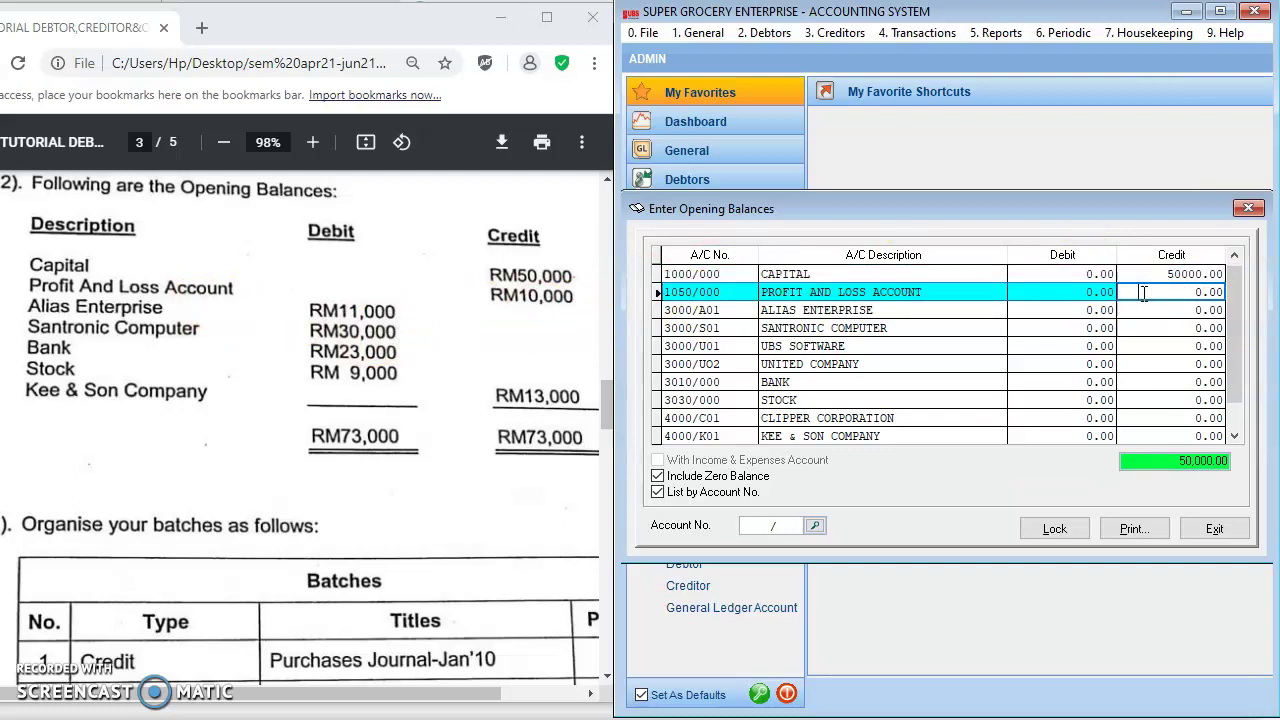
{"action": "left_click", "coordinate": [1160, 308]}
{"action": "left_click", "coordinate": [1160, 310]}
Enter debit opening balances of 11000 for ALIAS ENTERPRISE and 30000 for SANTRONIC COMPUTER
{"action": "left_click", "coordinate": [1030, 311]}
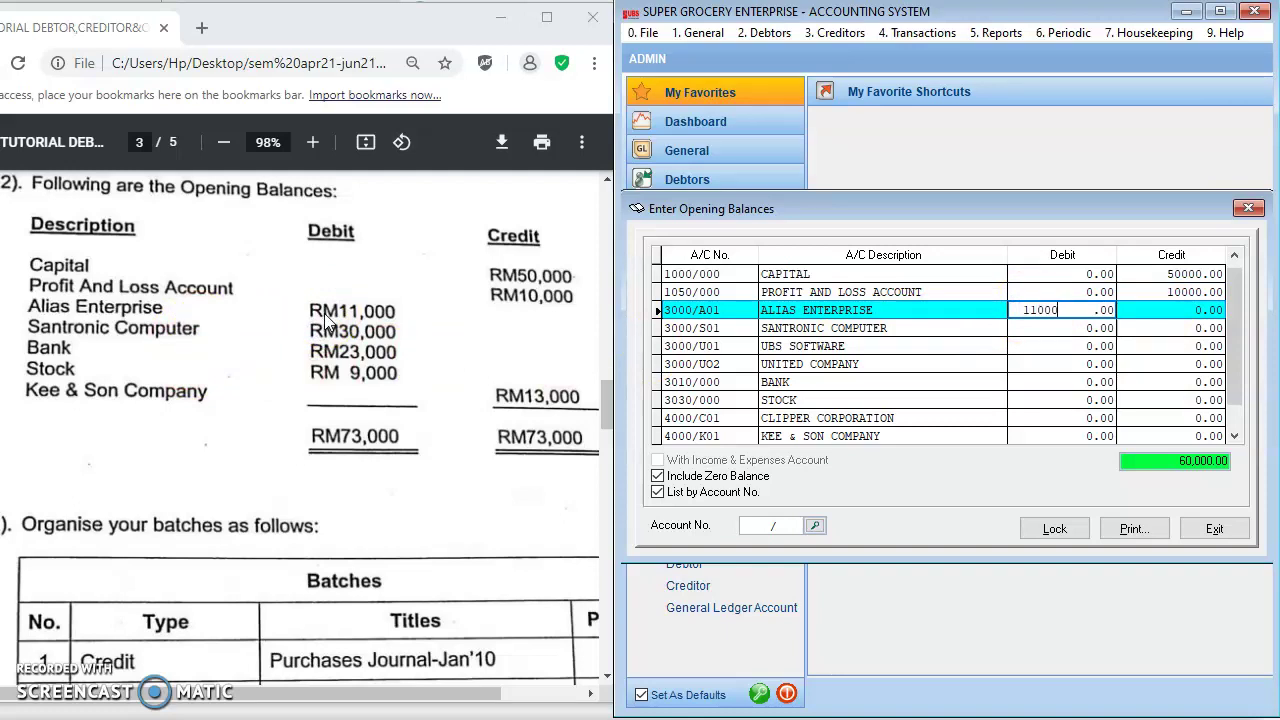
{"action": "left_click", "coordinate": [1024, 332]}
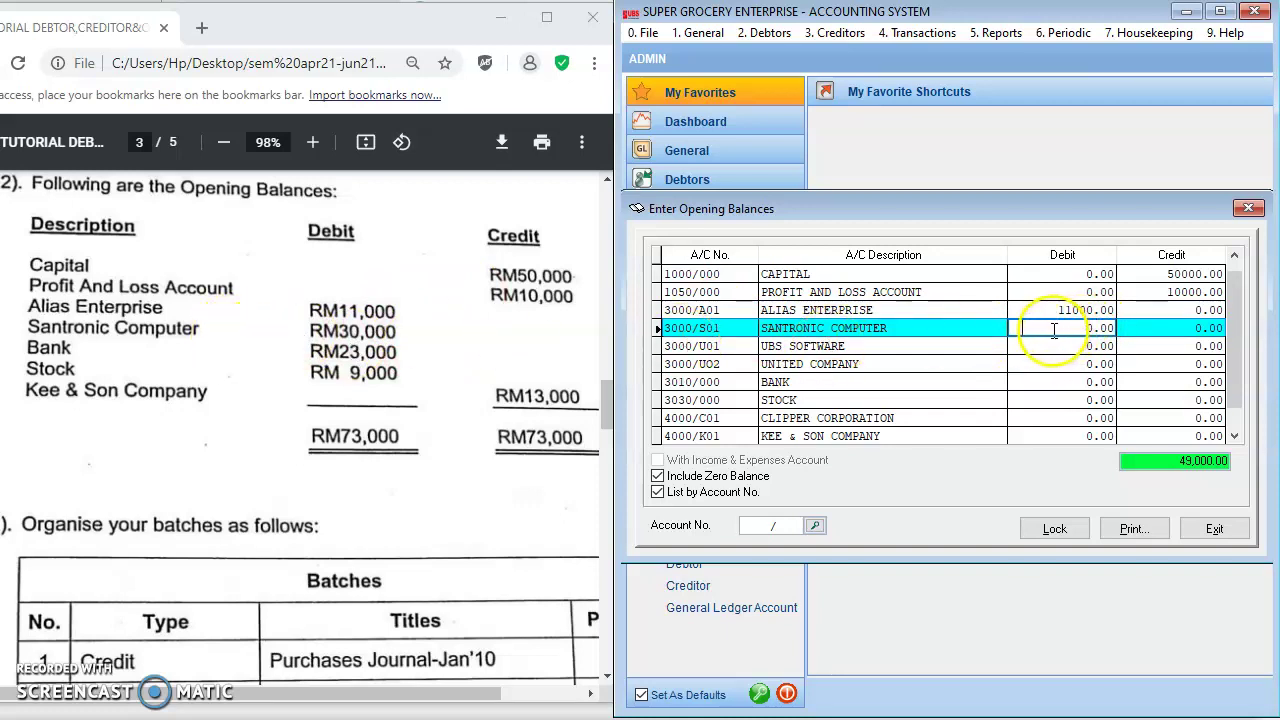
{"action": "type", "text": "30000"}
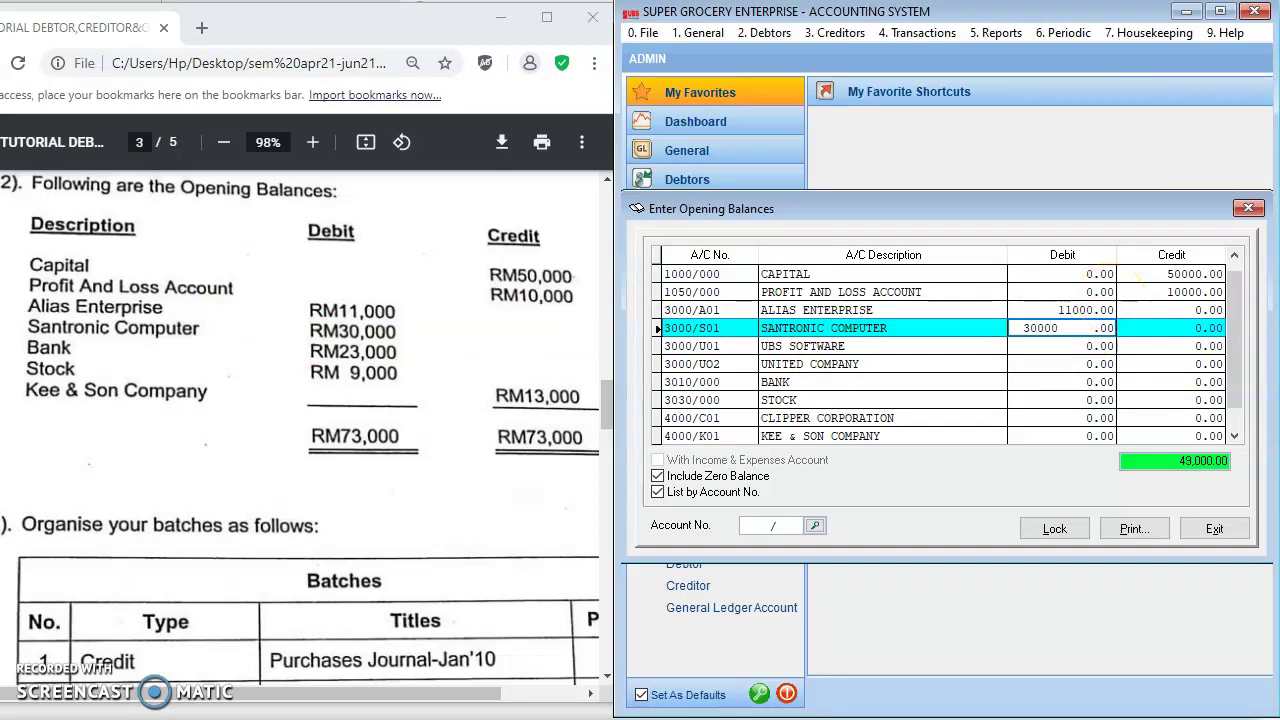
{"action": "left_click", "coordinate": [1048, 346]}
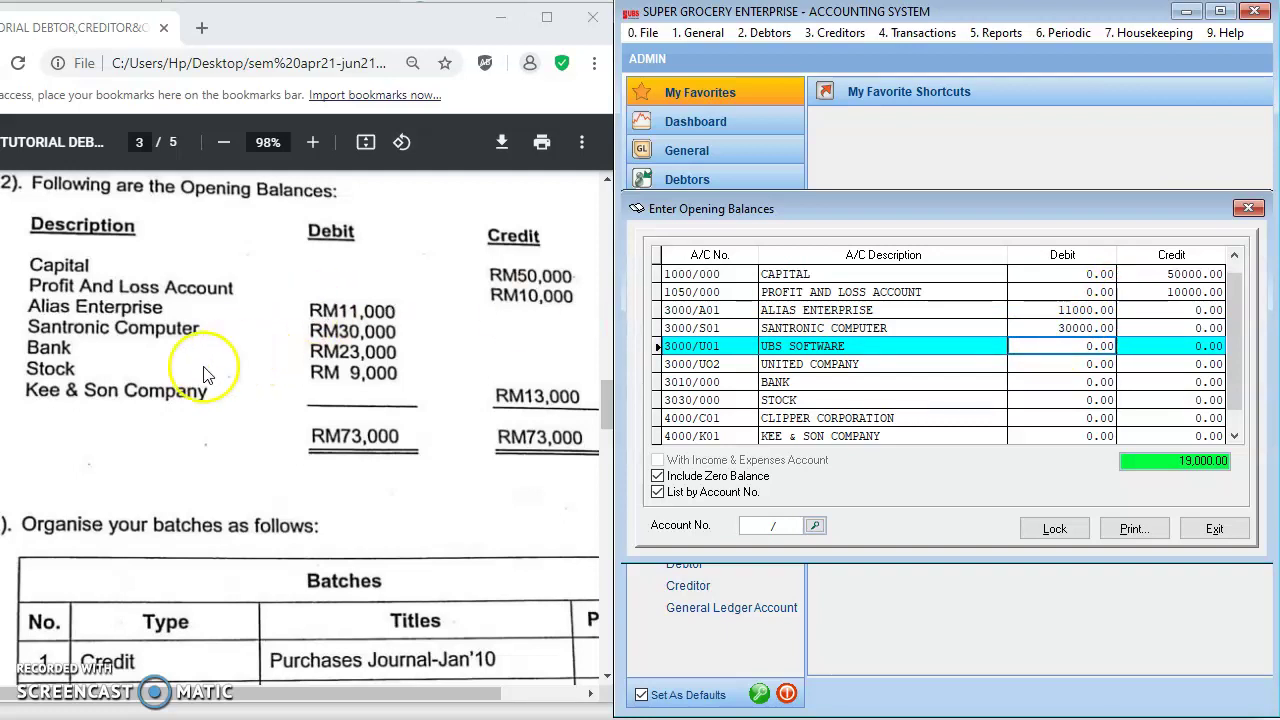
Enter debit opening balances of 23000 for BANK and 9000 for STOCK
{"action": "left_click", "coordinate": [1025, 381]}
{"action": "type", "text": "2300"}
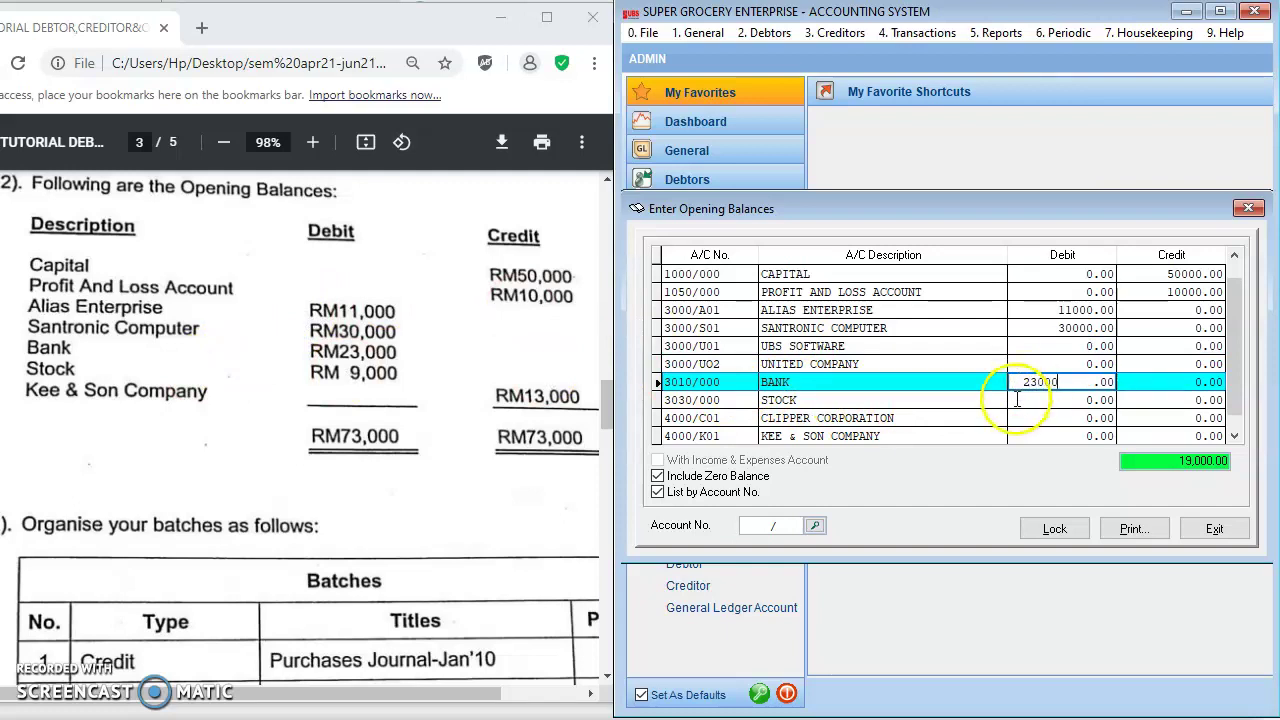
{"action": "left_click", "coordinate": [960, 381]}
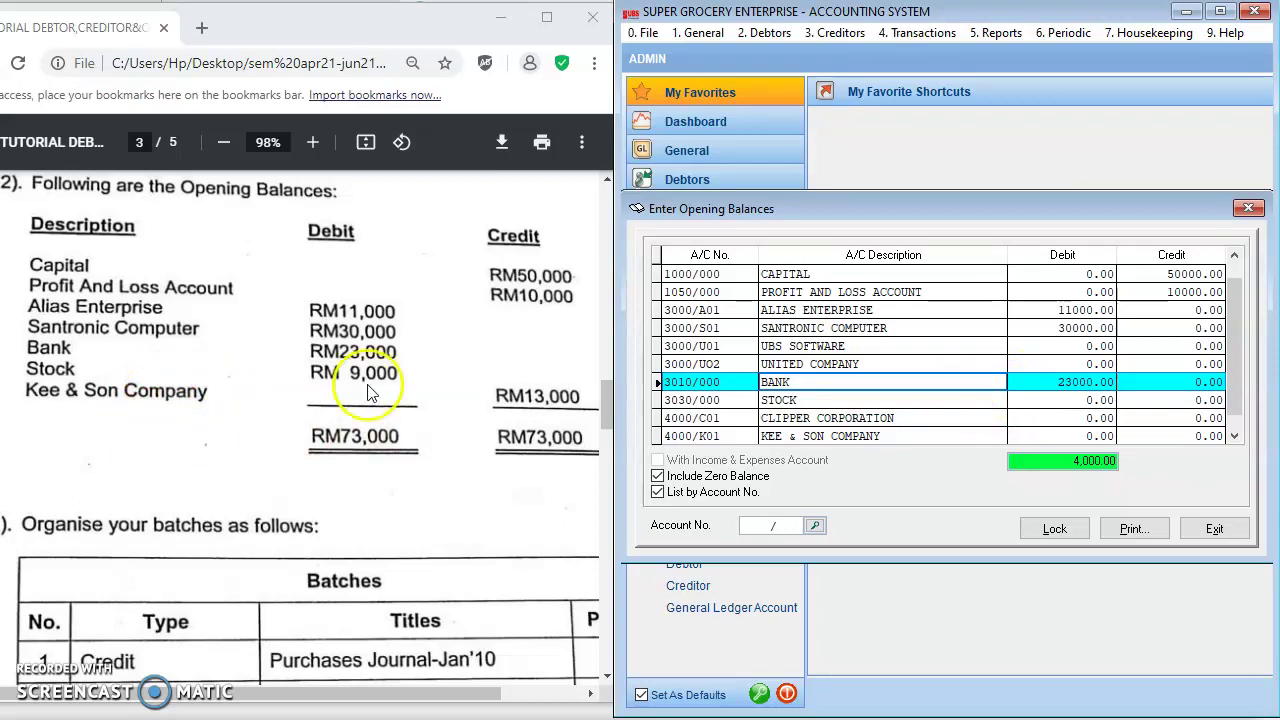
{"action": "left_click", "coordinate": [1018, 399]}
{"action": "type", "text": "900"}
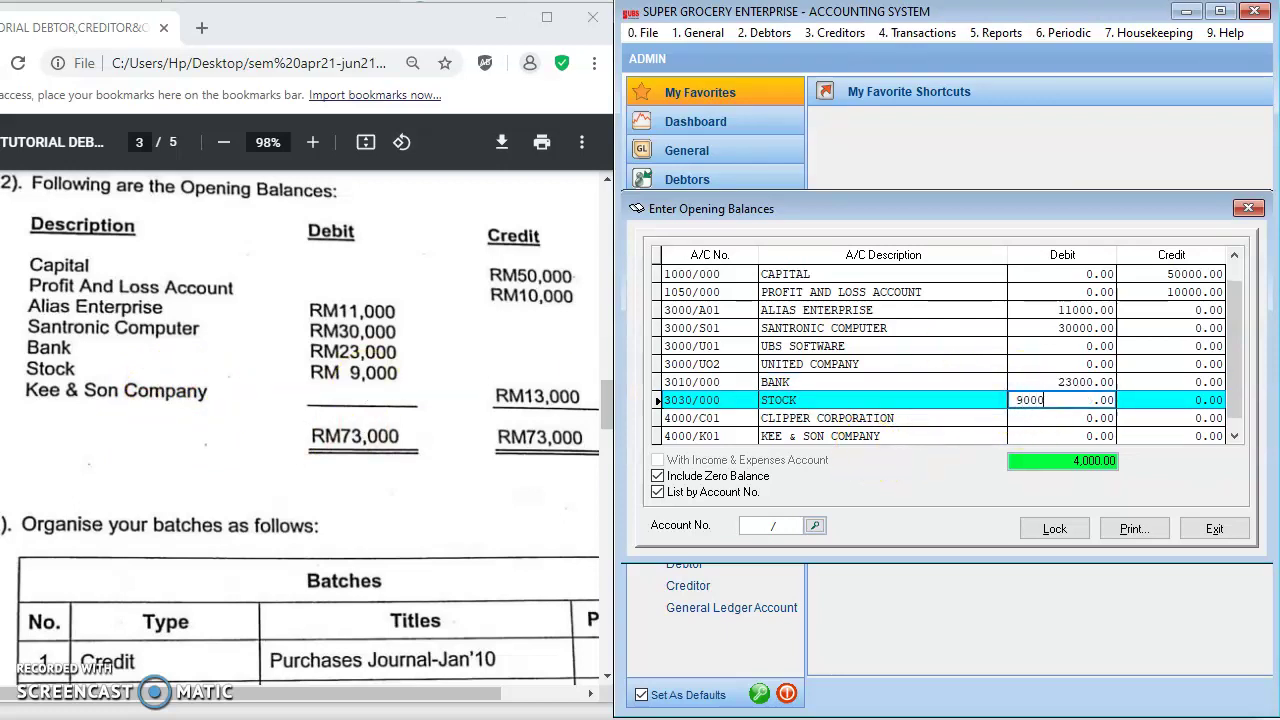
Enter a credit opening balance of 13000 for KEE & SON COMPANY
{"action": "left_click", "coordinate": [1057, 363]}
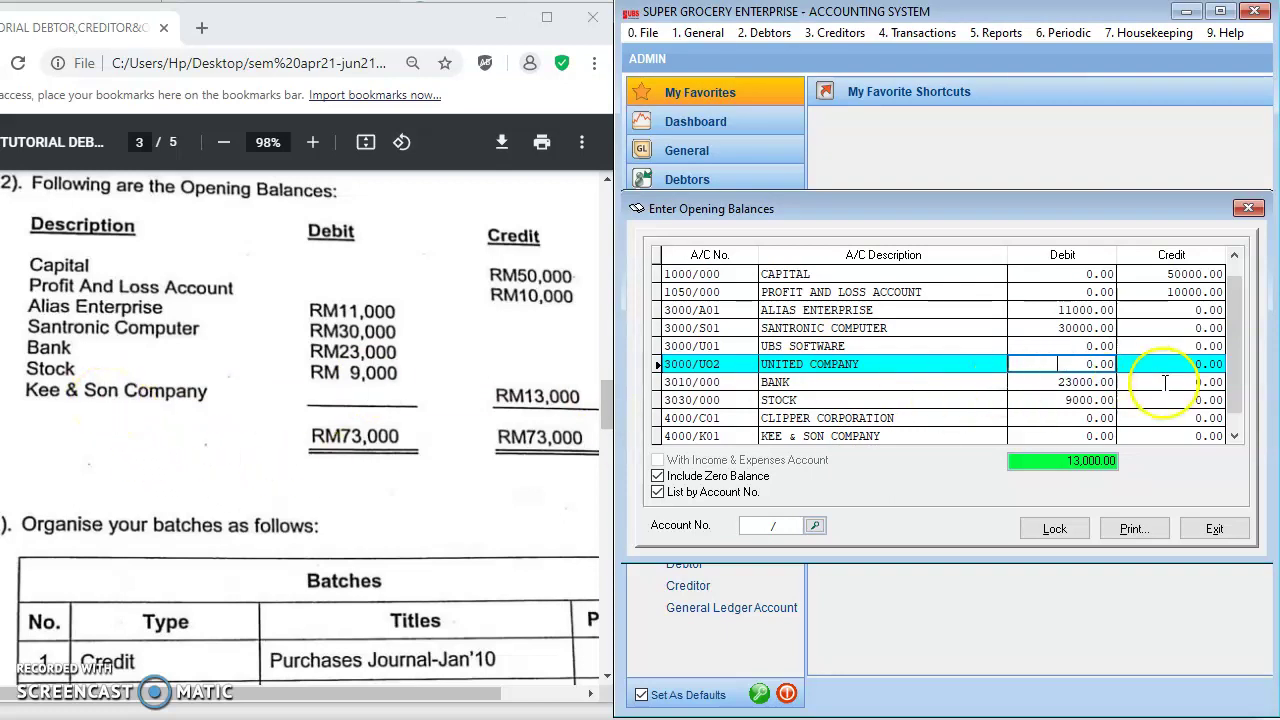
{"action": "left_click", "coordinate": [1138, 437]}
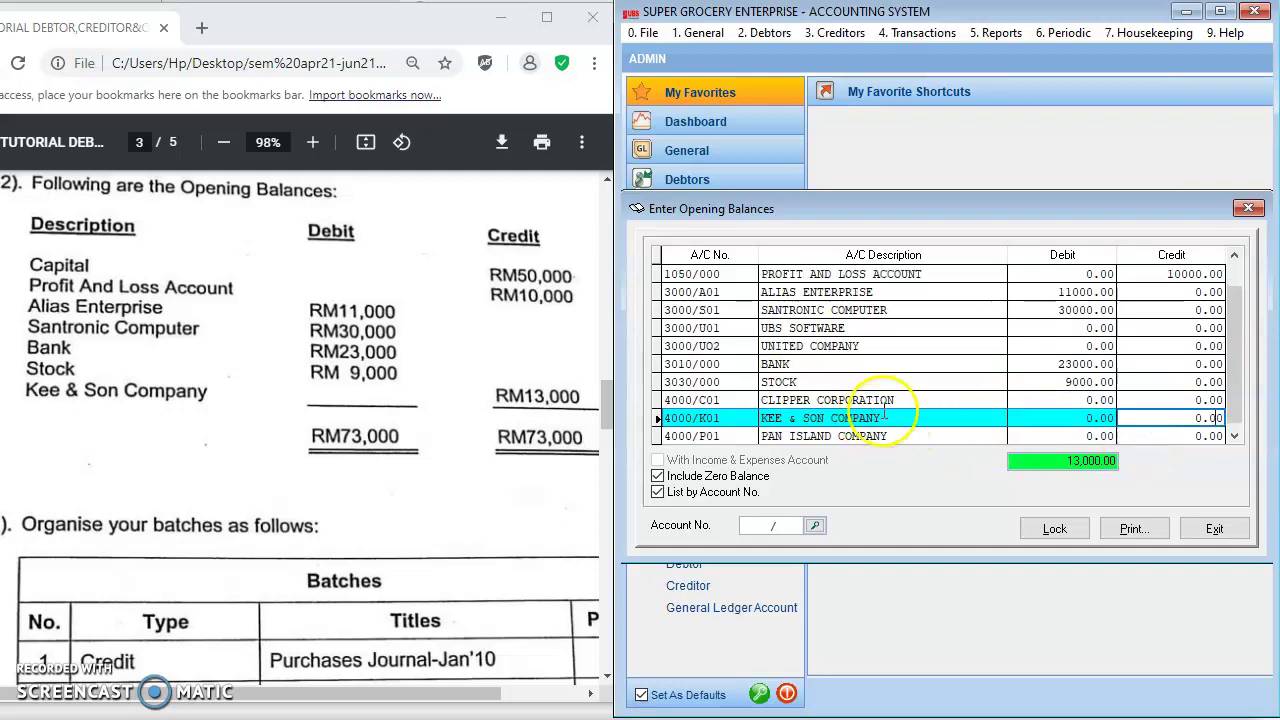
{"action": "left_click", "coordinate": [1130, 417]}
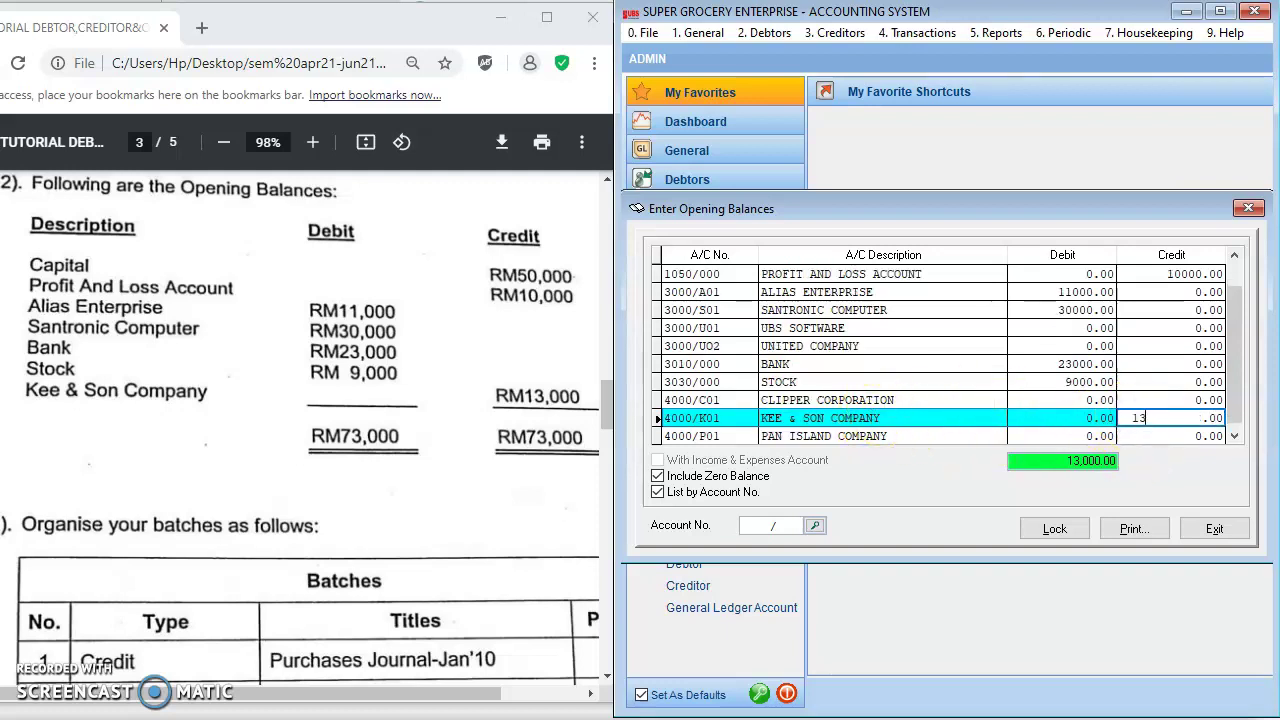
{"action": "left_click", "coordinate": [1149, 345]}
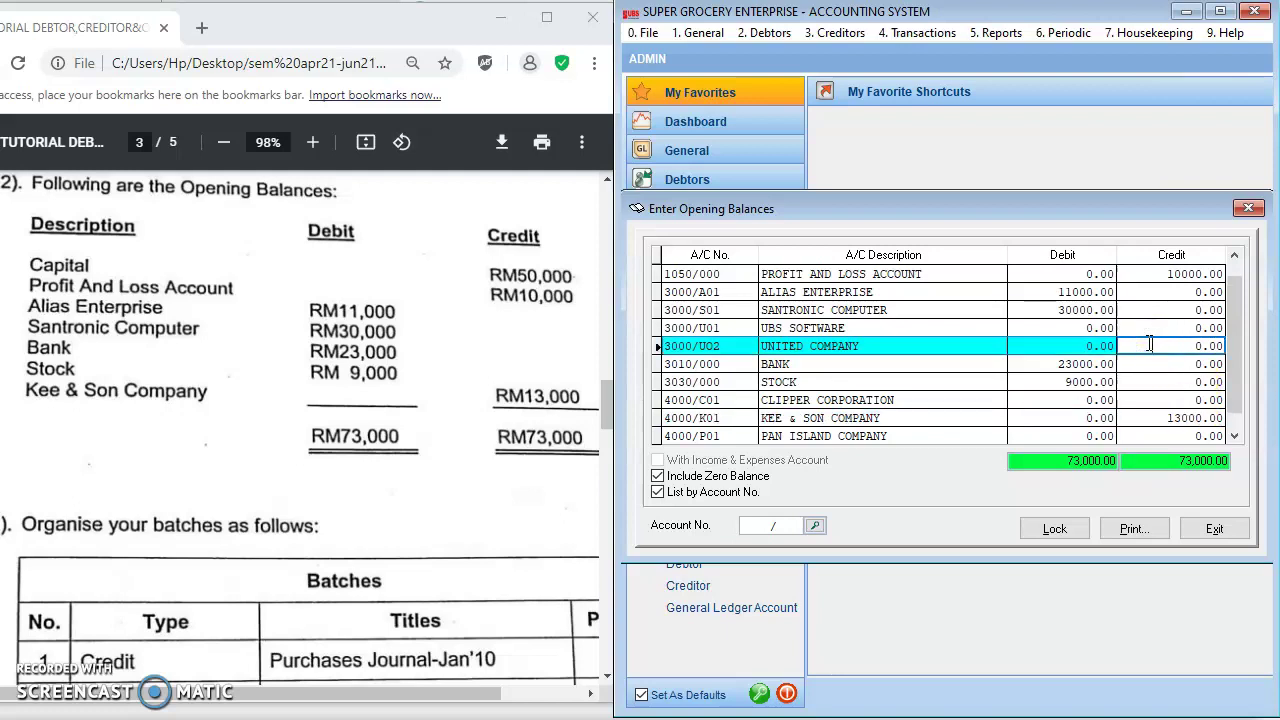
{"action": "left_click", "coordinate": [1154, 367]}
{"action": "left_click", "coordinate": [993, 499]}
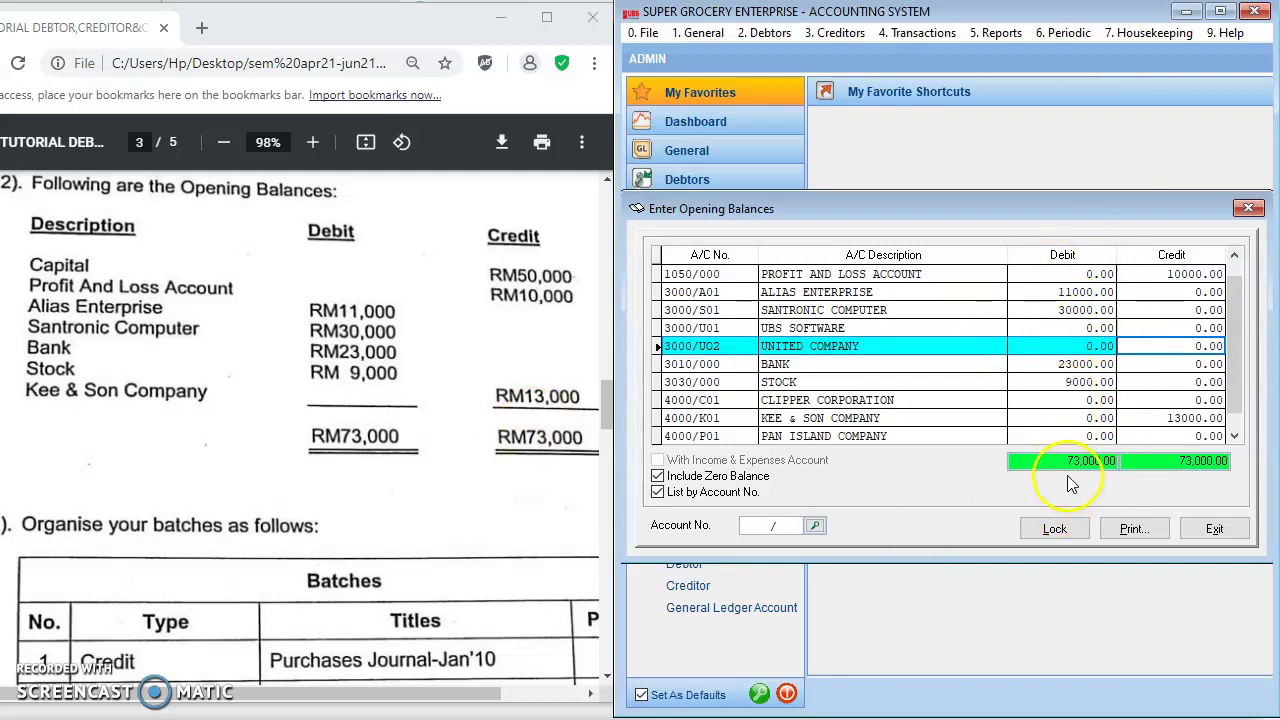
{"action": "left_click", "coordinate": [230, 655]}
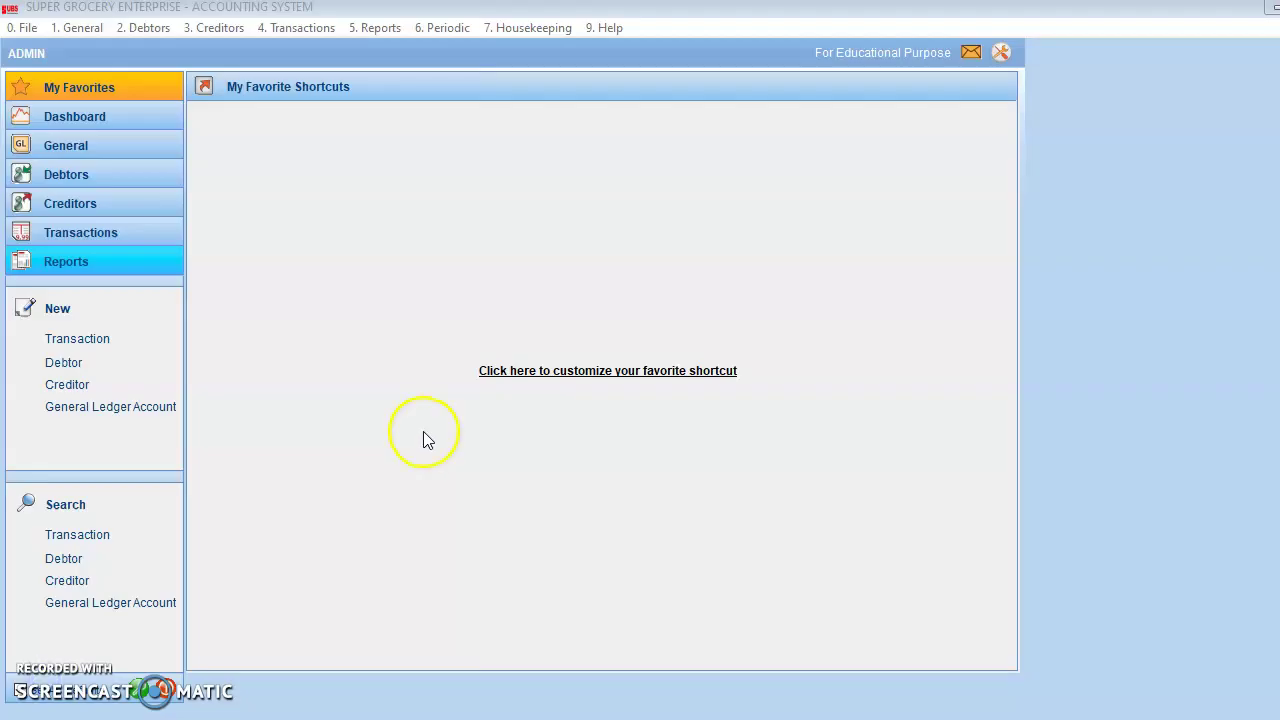
Distribute the last year aging of debtor ALIAS ENTERPRISE as 6000 in period 11, 2000 in period 10 and 3000 in period 8
{"action": "left_click", "coordinate": [150, 30]}
{"action": "left_click", "coordinate": [148, 30]}
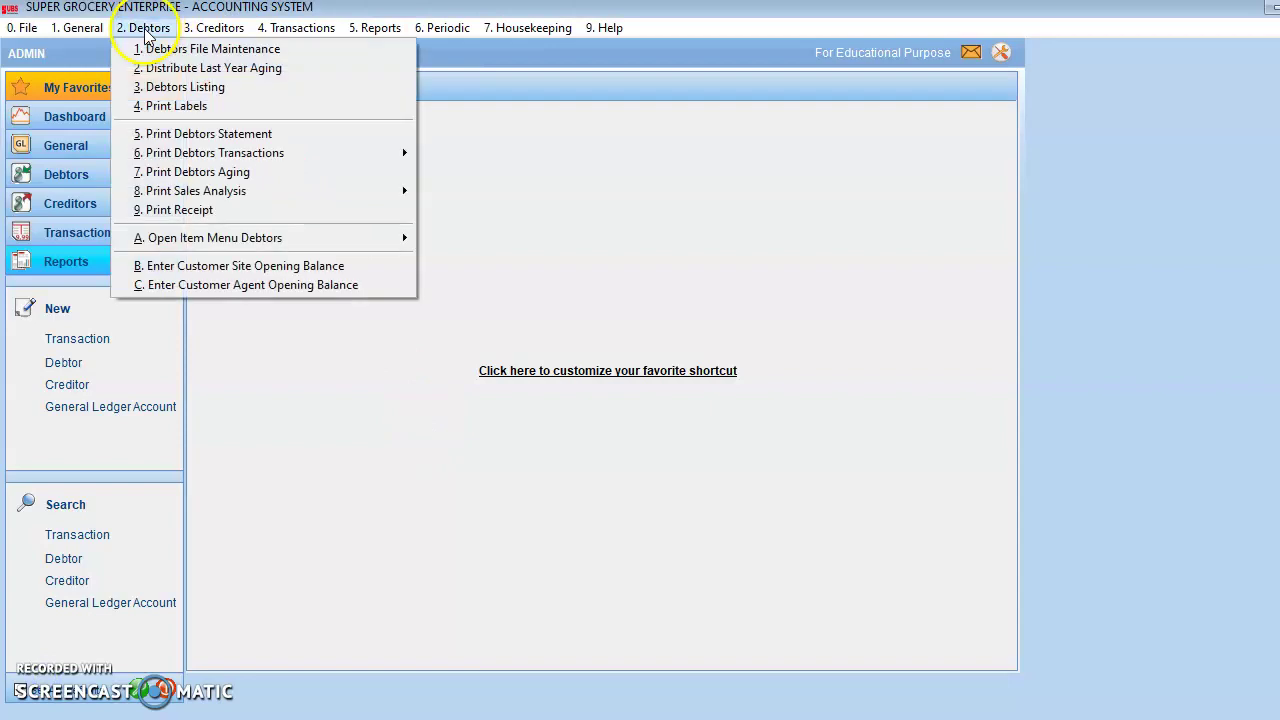
{"action": "left_click", "coordinate": [152, 68]}
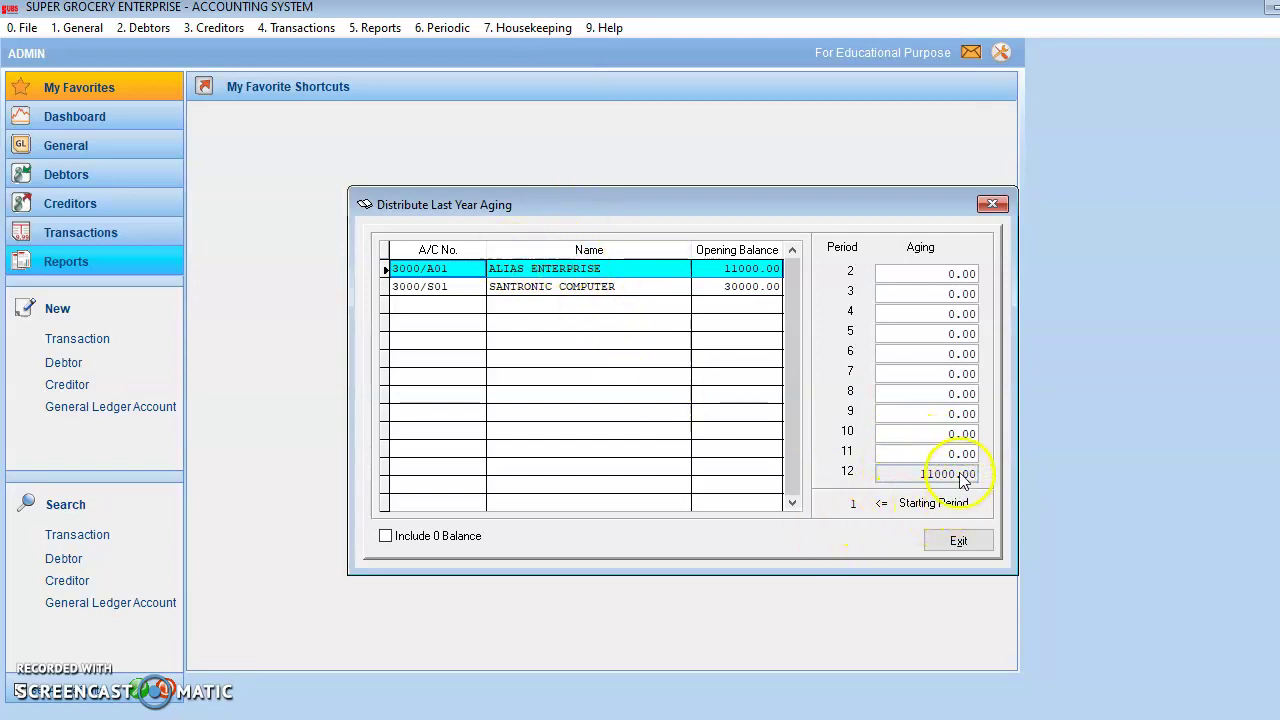
{"action": "left_click", "coordinate": [897, 451]}
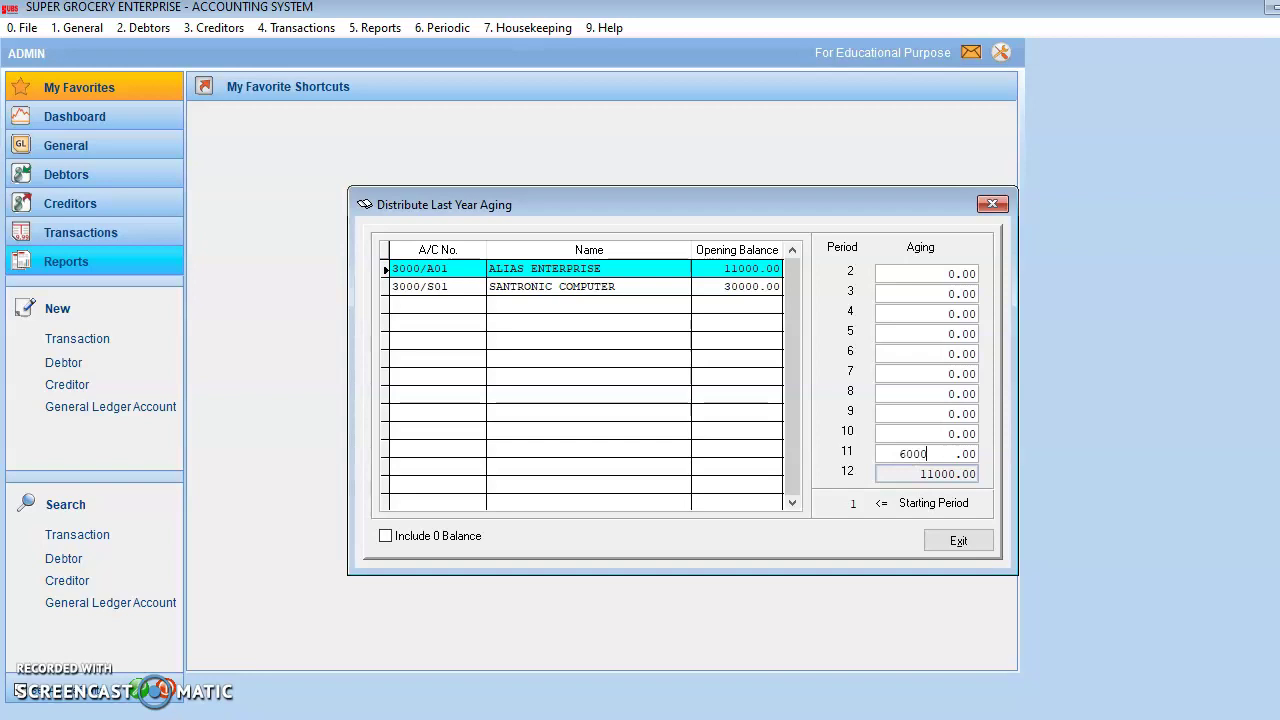
{"action": "left_click", "coordinate": [899, 432]}
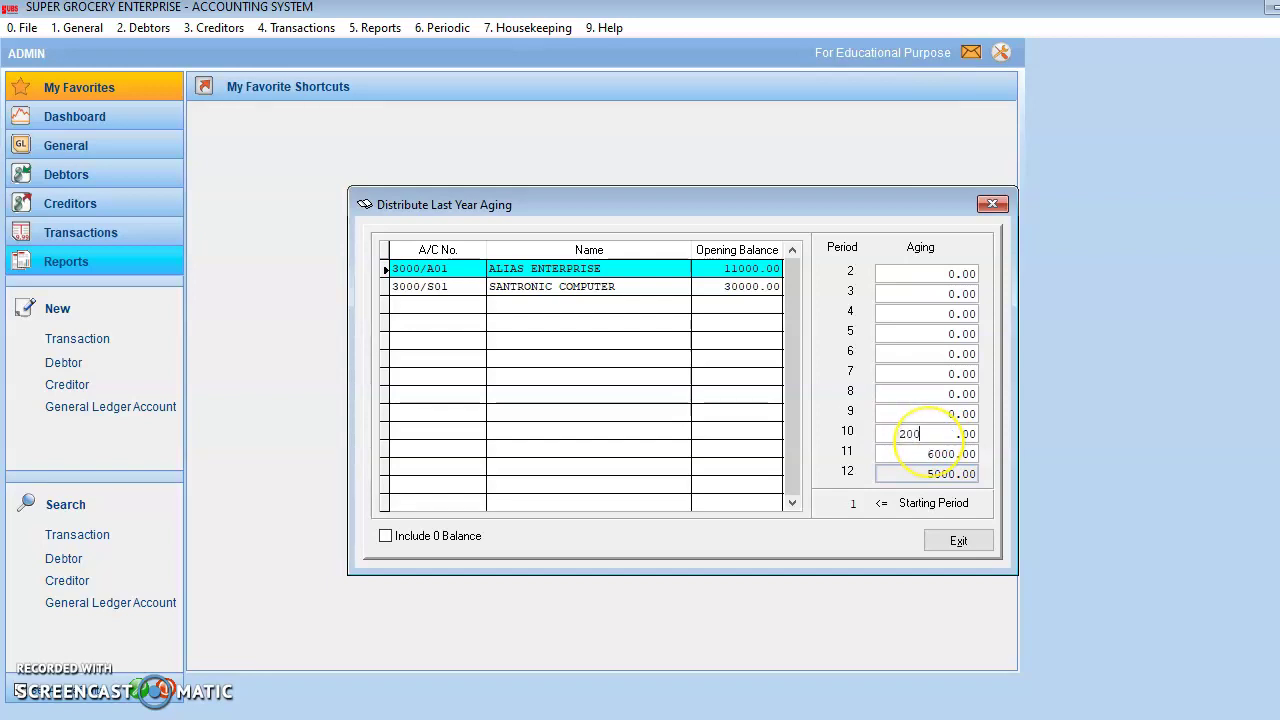
{"action": "left_click", "coordinate": [895, 408]}
{"action": "left_click", "coordinate": [893, 412]}
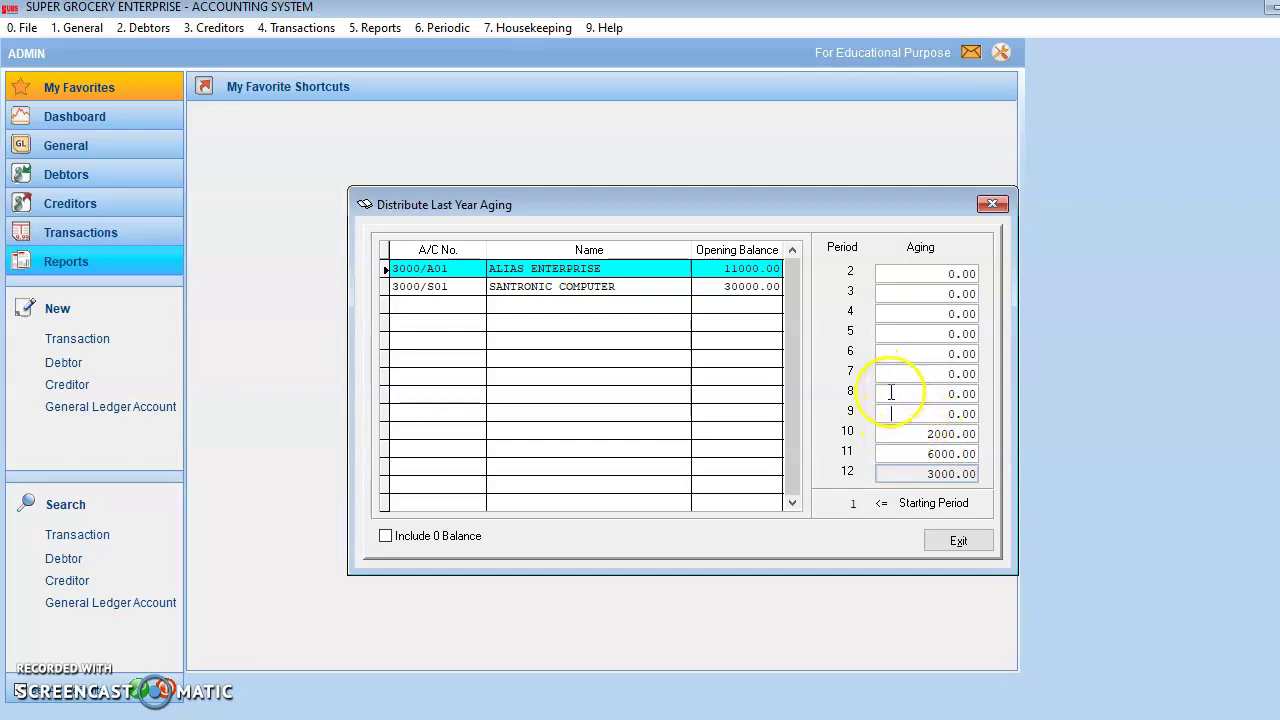
{"action": "left_click", "coordinate": [891, 393]}
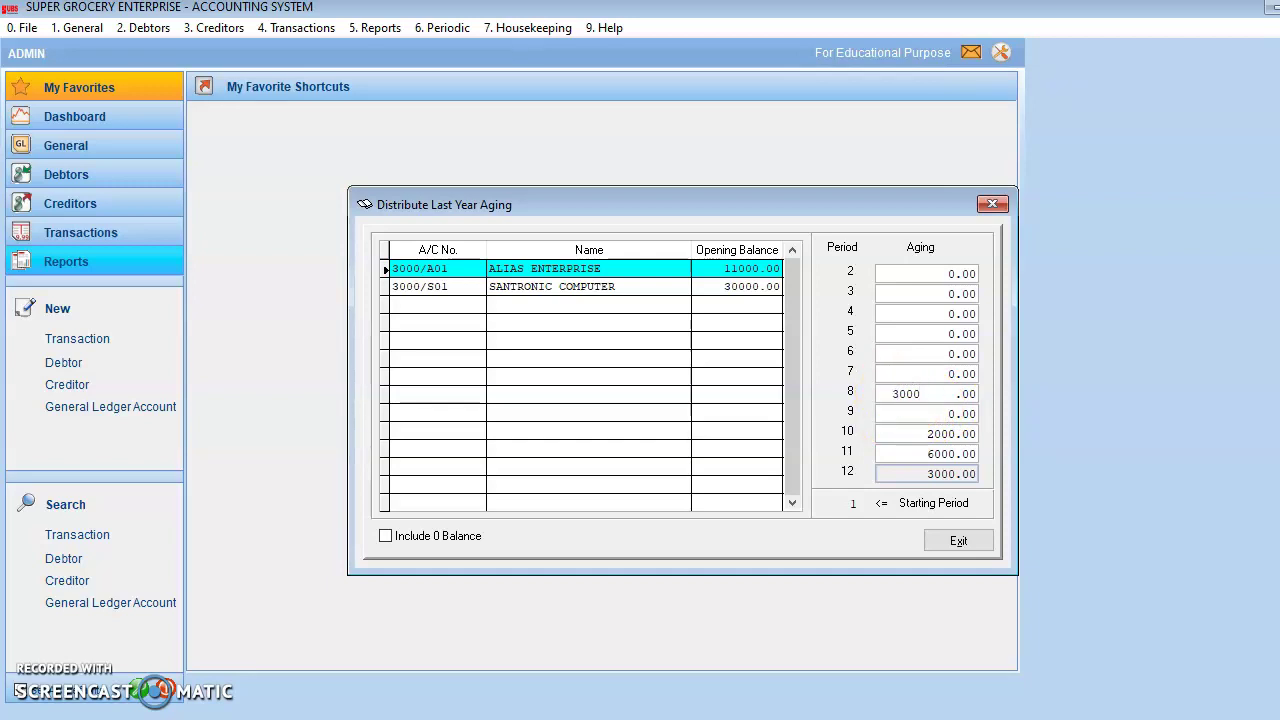
{"action": "left_click", "coordinate": [894, 349]}
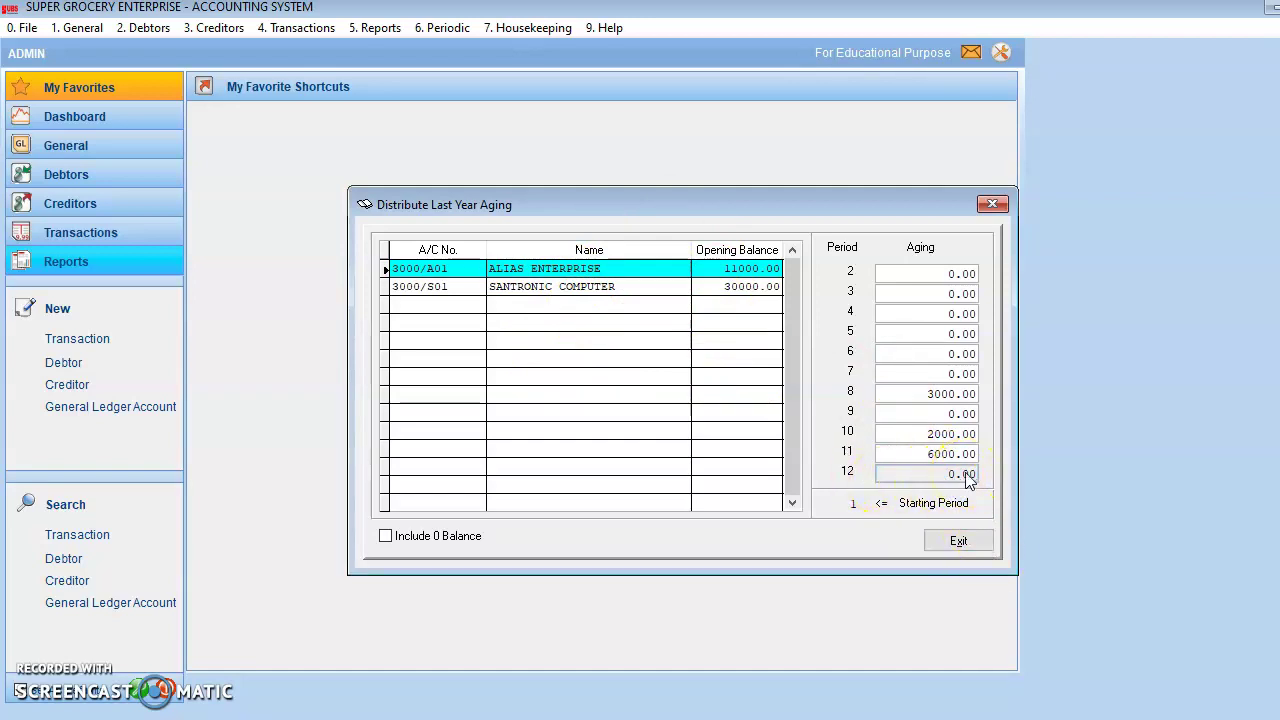
{"action": "left_click", "coordinate": [954, 535]}
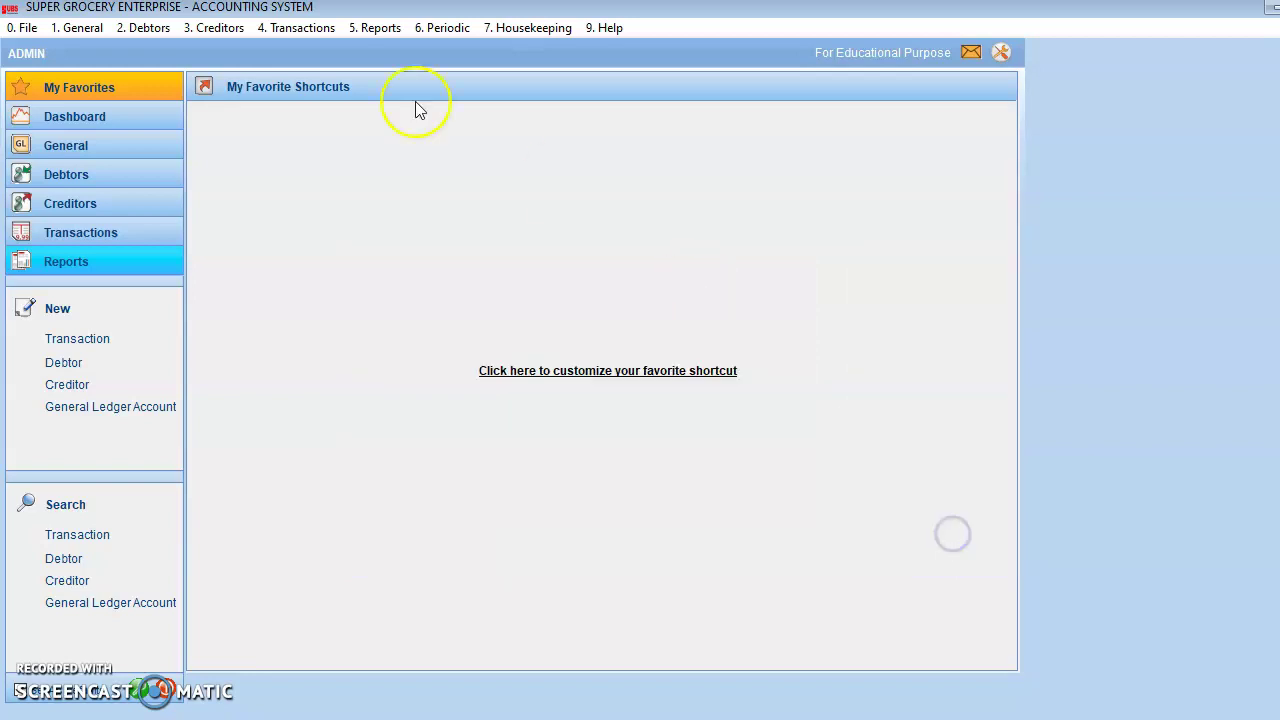
Distribute the last year aging of creditor KEE & SON COMPANY as -2000 in period 11, -10000 in period 8 and -1000 in period 7
{"action": "left_click", "coordinate": [219, 28]}
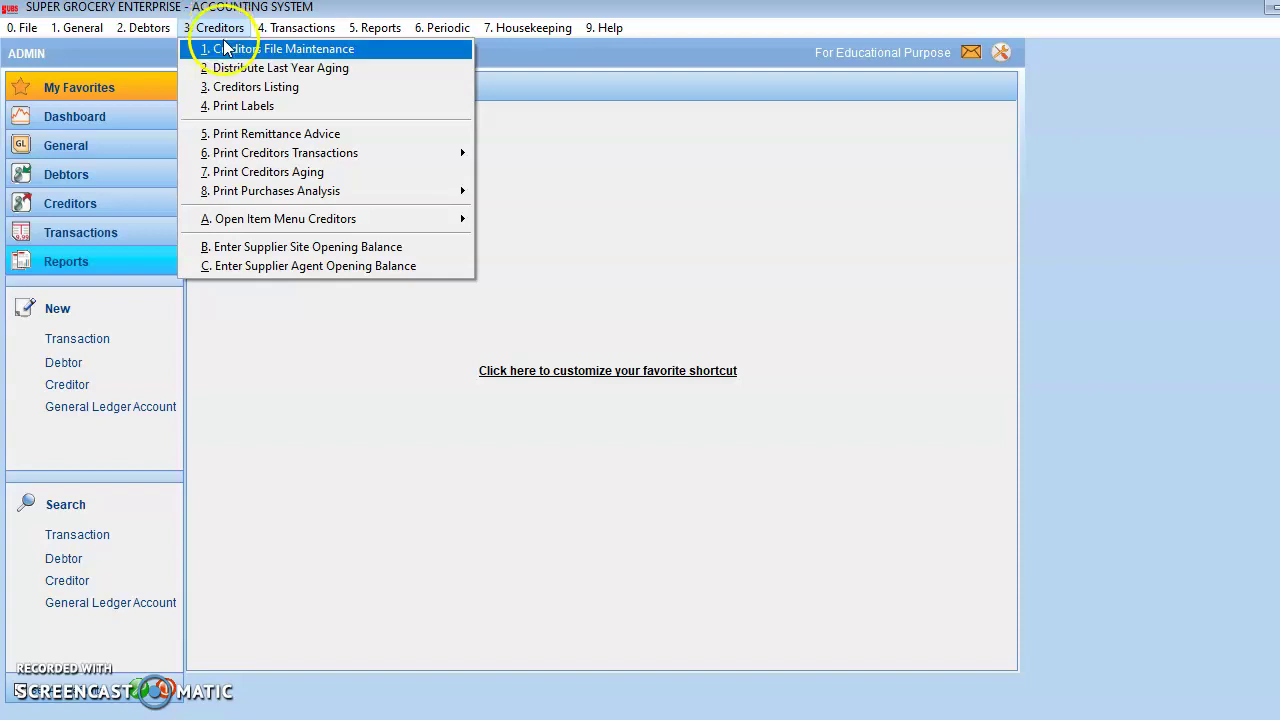
{"action": "left_click", "coordinate": [224, 70]}
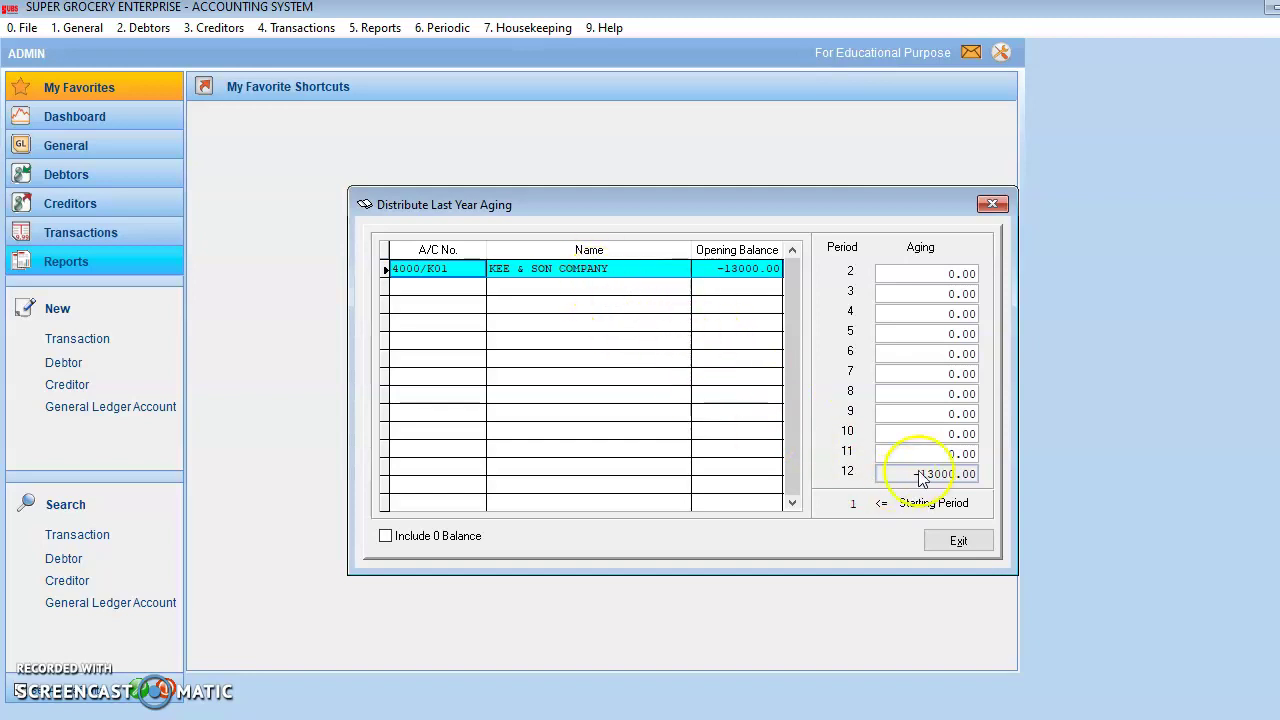
{"action": "left_click", "coordinate": [892, 450]}
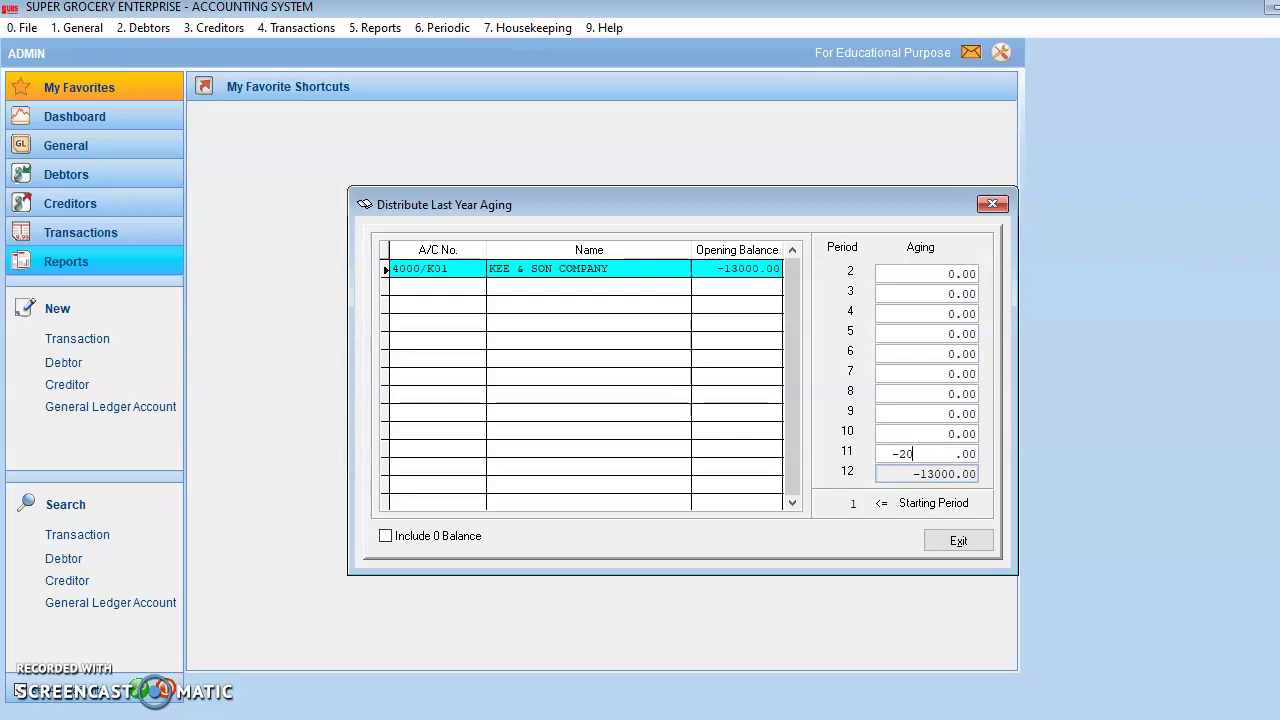
{"action": "left_click", "coordinate": [900, 430]}
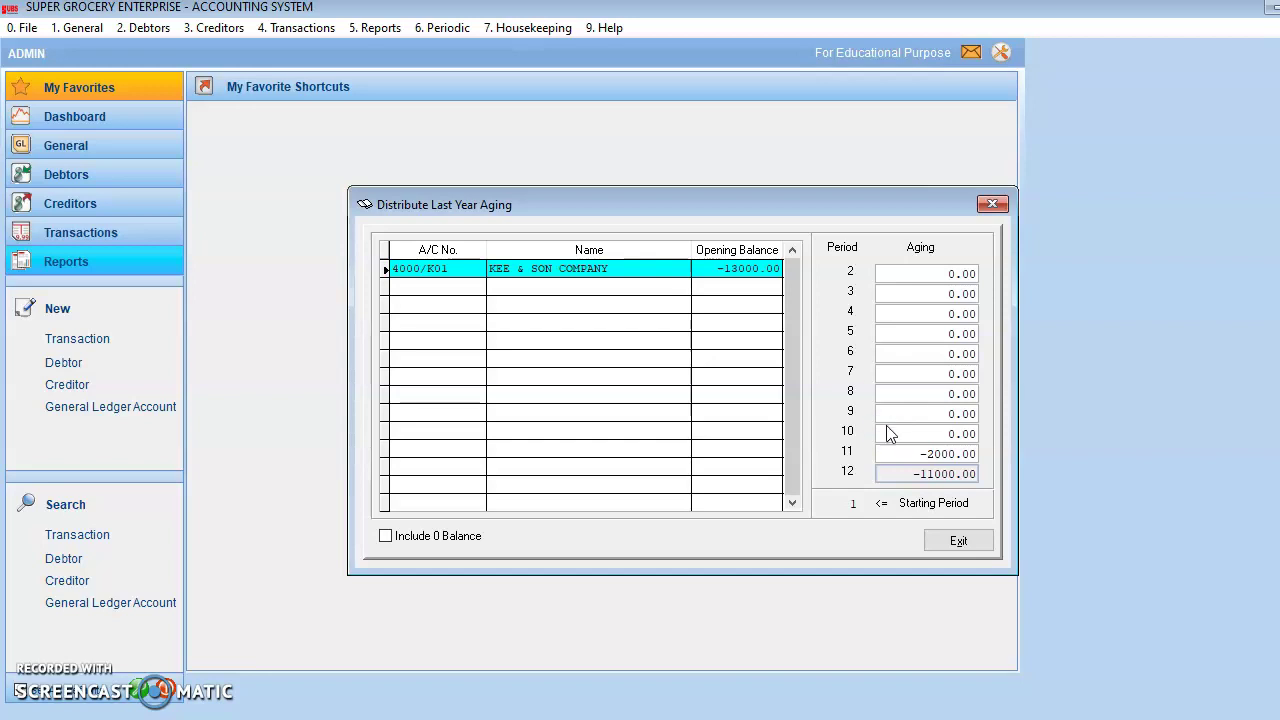
{"action": "left_click", "coordinate": [889, 413]}
{"action": "left_click", "coordinate": [892, 396]}
{"action": "left_click", "coordinate": [890, 375]}
{"action": "left_click", "coordinate": [614, 371]}
{"action": "left_click_drag", "start_coordinate": [620, 371], "coordinate": [760, 258]}
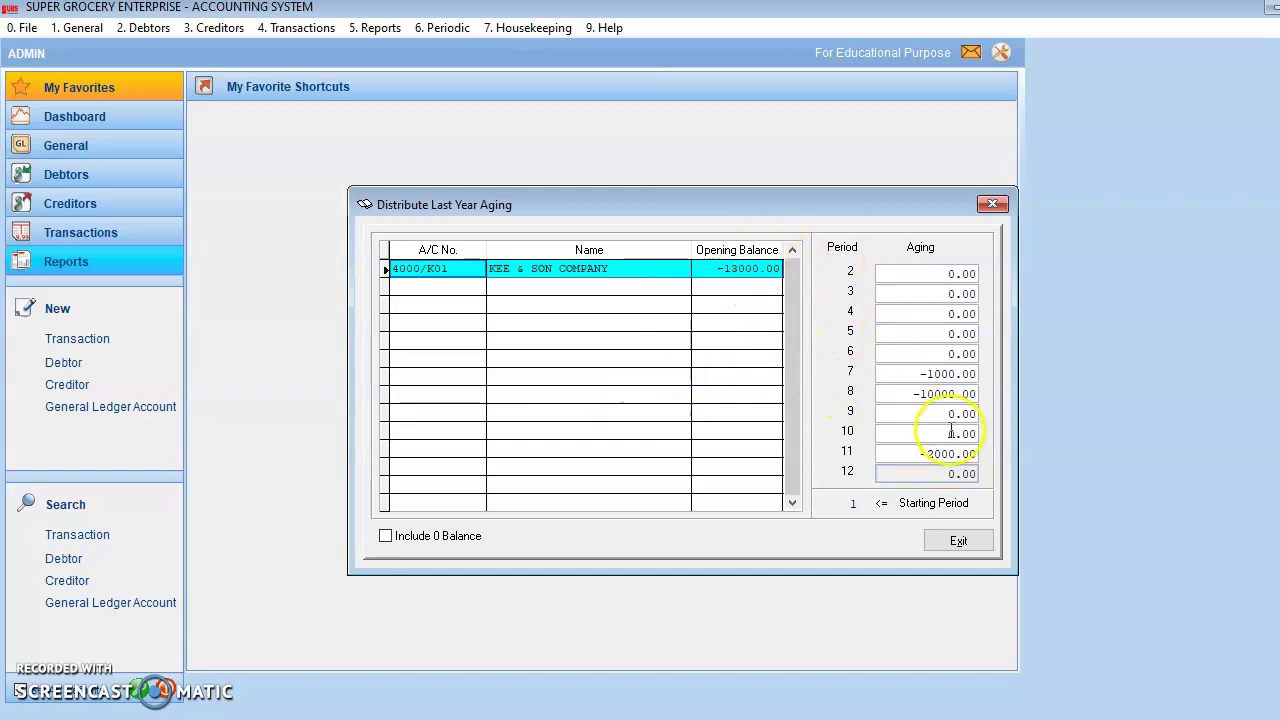
{"action": "left_click", "coordinate": [958, 544]}
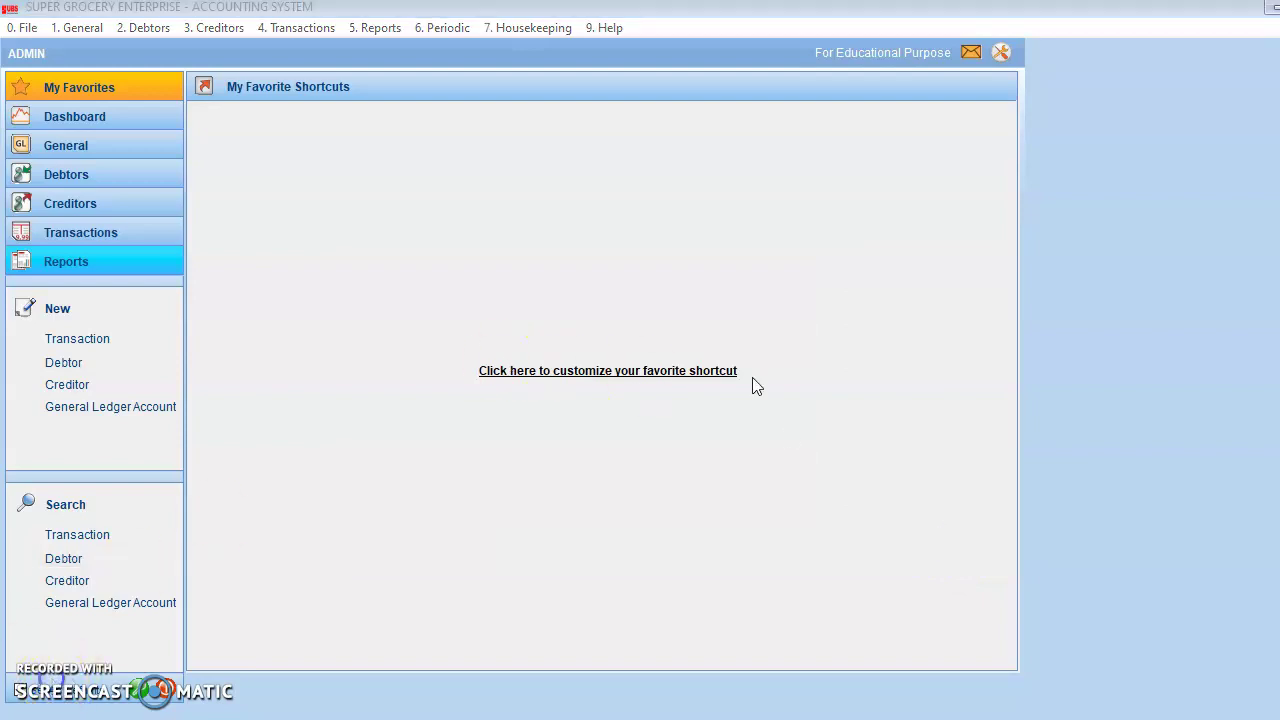
Add a blank entry in Maintain Stock Values, go through its opening stock and January 2021 closing stock fields, and close the window
{"action": "left_click", "coordinate": [97, 31]}
{"action": "left_click", "coordinate": [80, 34]}
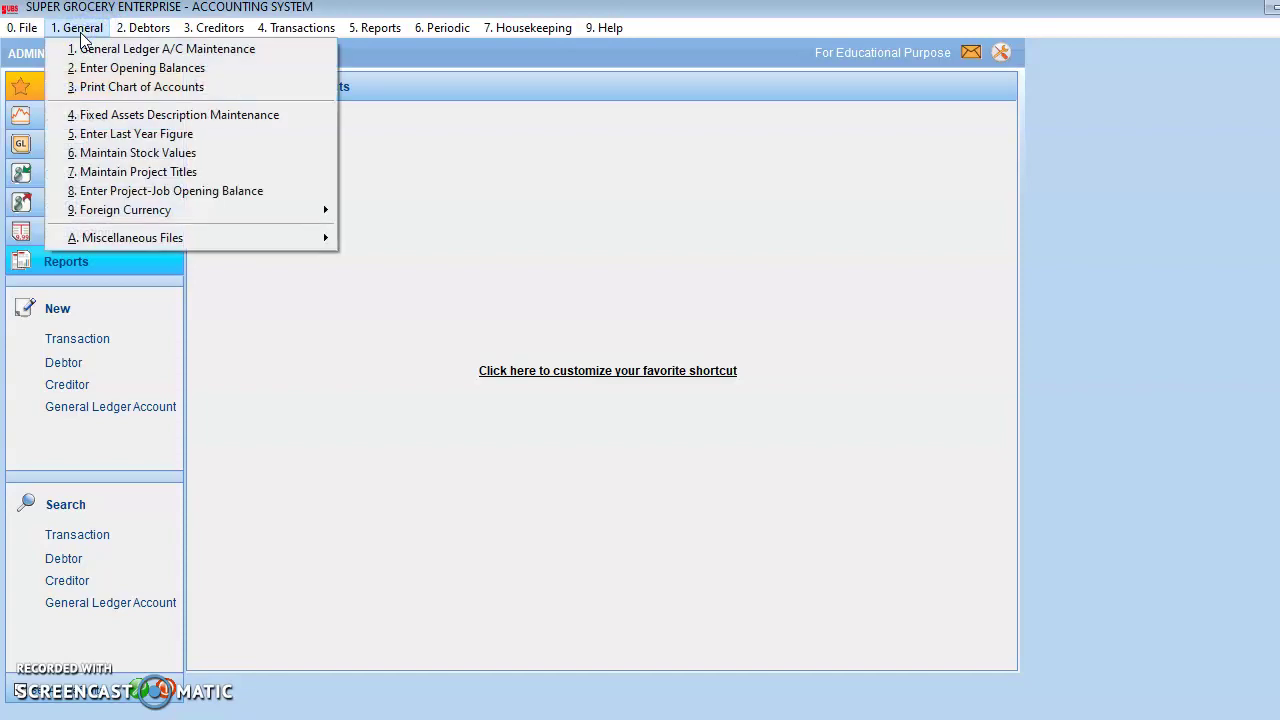
{"action": "left_click", "coordinate": [125, 155]}
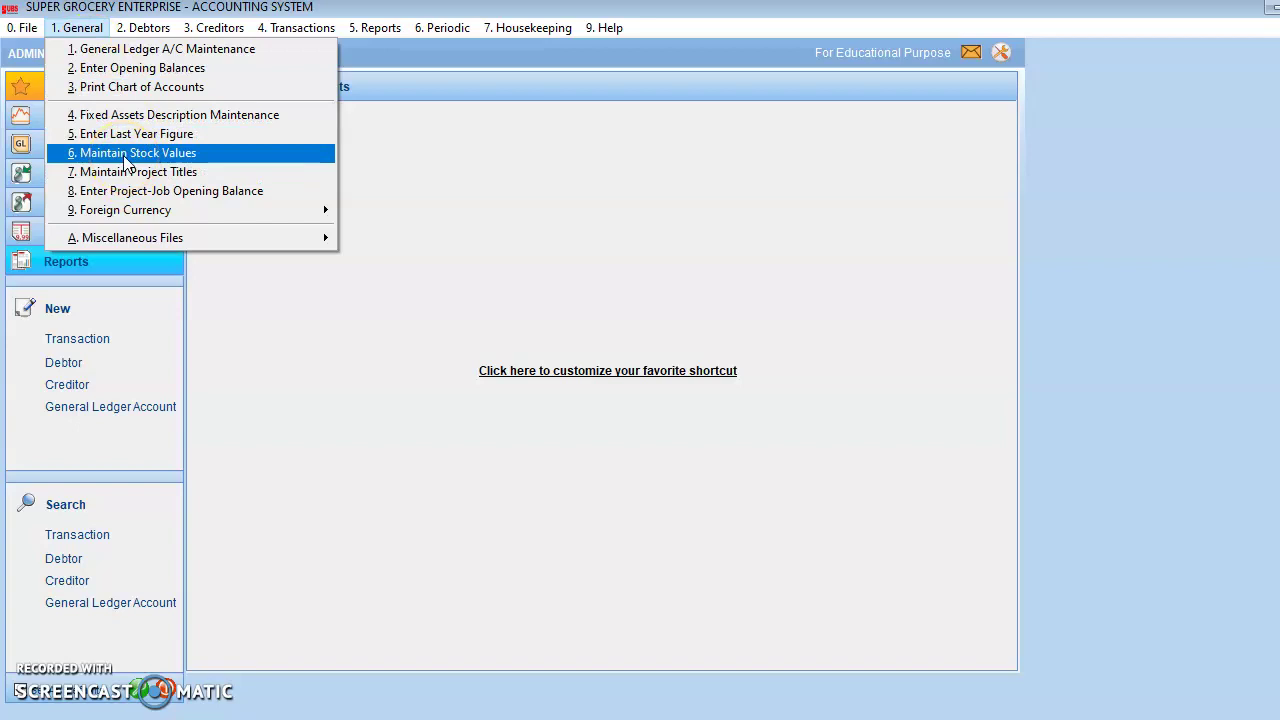
{"action": "left_click", "coordinate": [125, 155]}
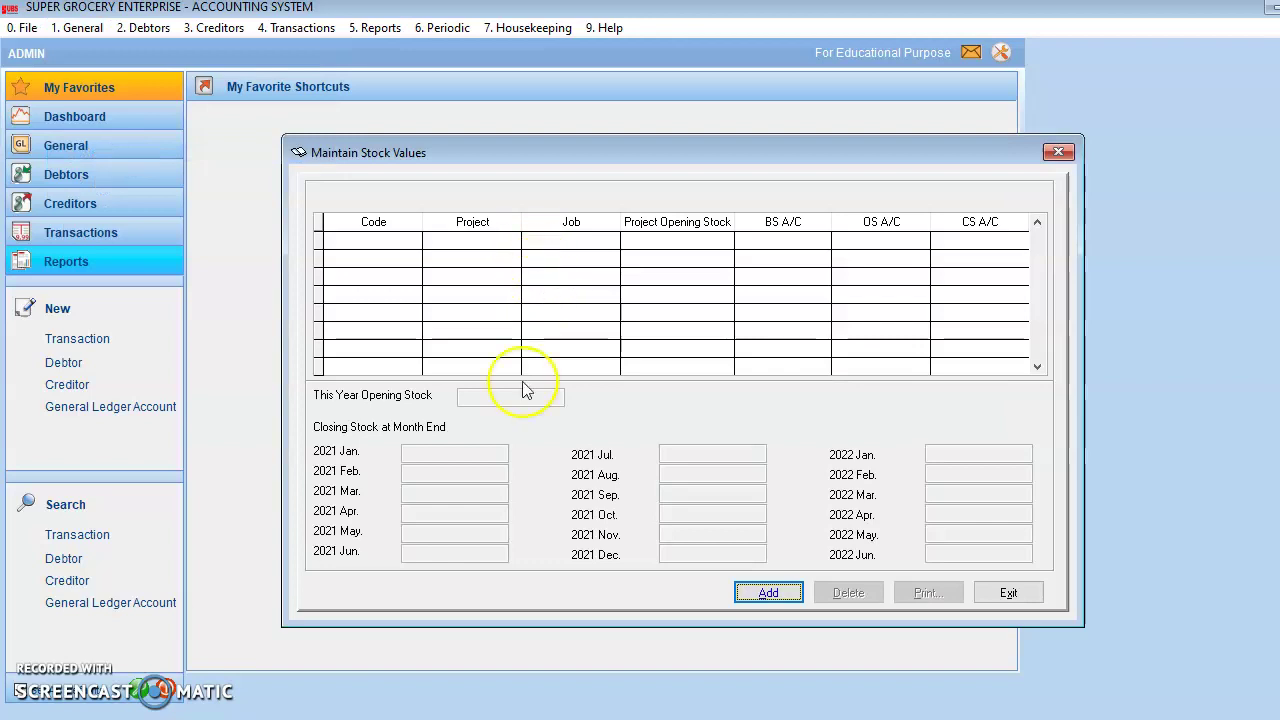
{"action": "left_click", "coordinate": [775, 592]}
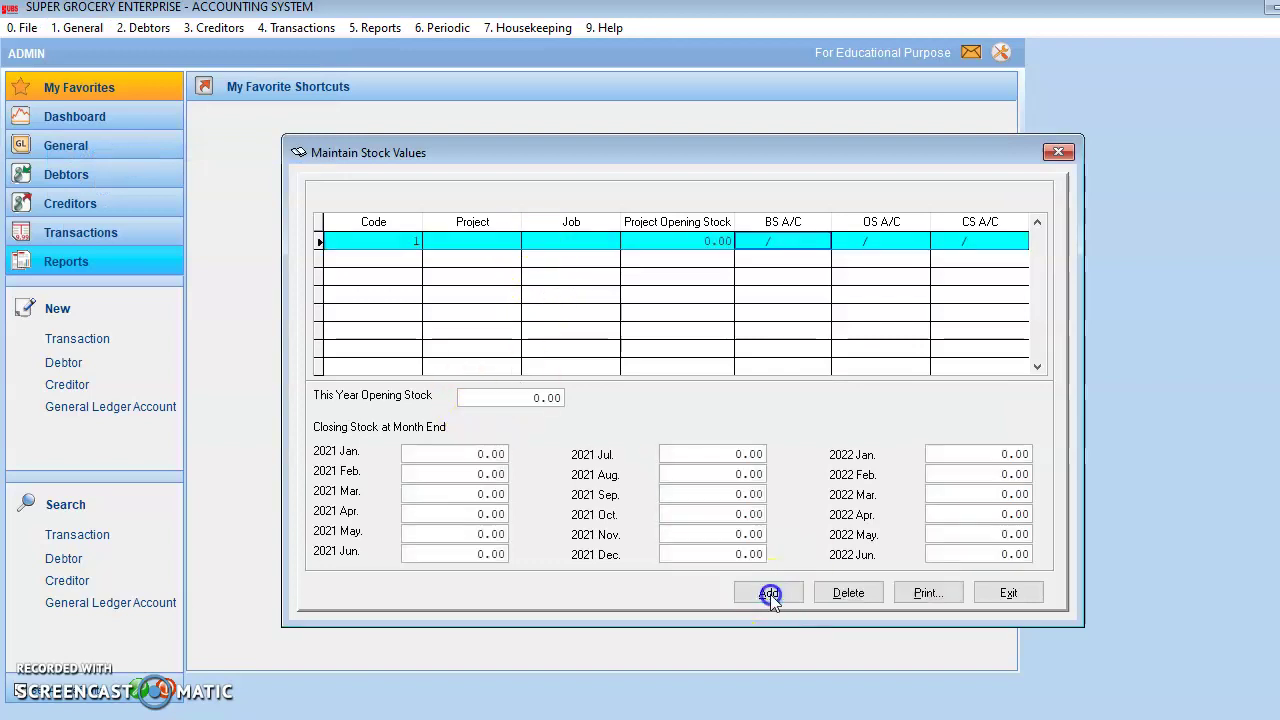
{"action": "left_click", "coordinate": [499, 398]}
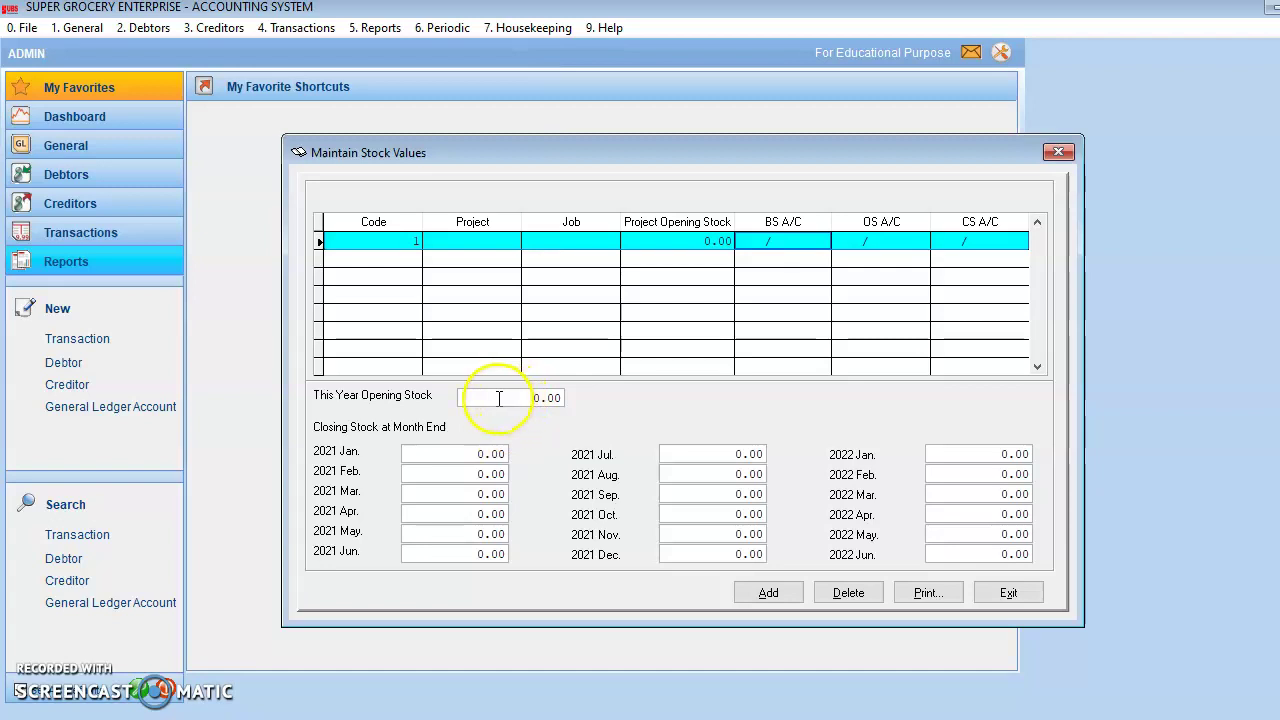
{"action": "left_click", "coordinate": [428, 452]}
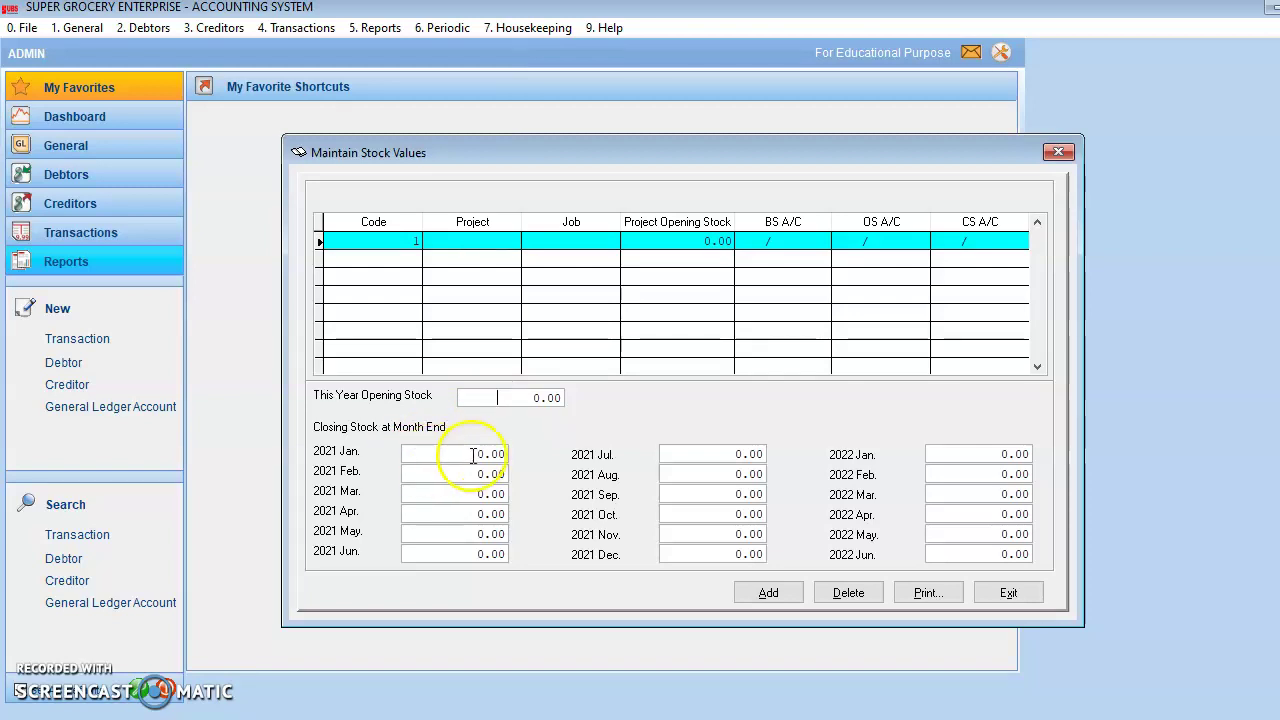
{"action": "left_click", "coordinate": [1008, 594]}
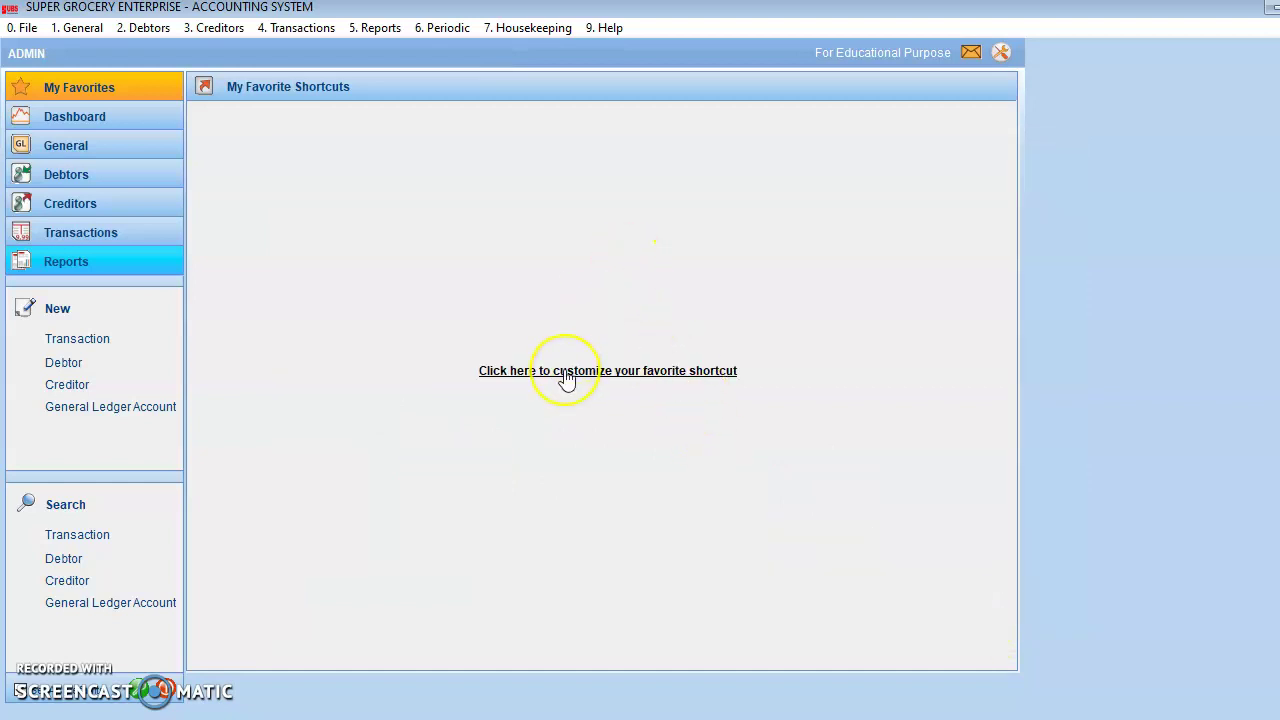